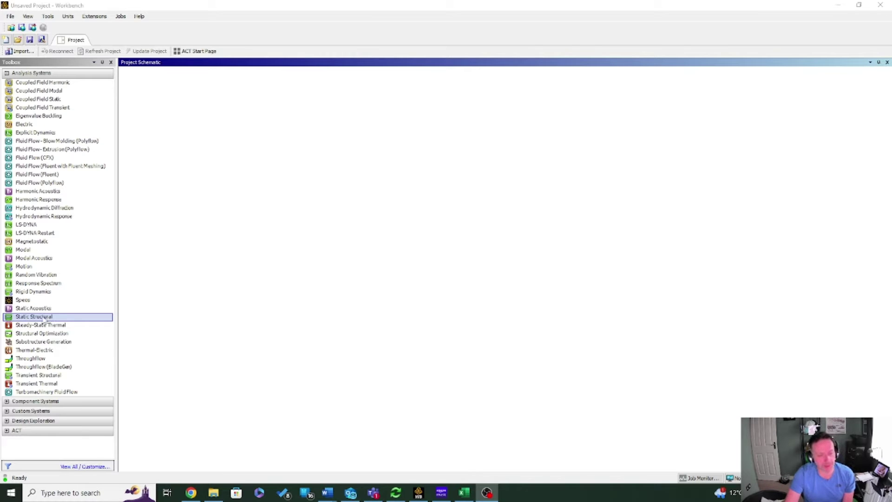
# Add a Static Structural system to the schematic and launch New SpaceClaim Geometry from its Geometry cell.
pyautogui.moveTo(44, 320); pyautogui.dragTo(183, 117)
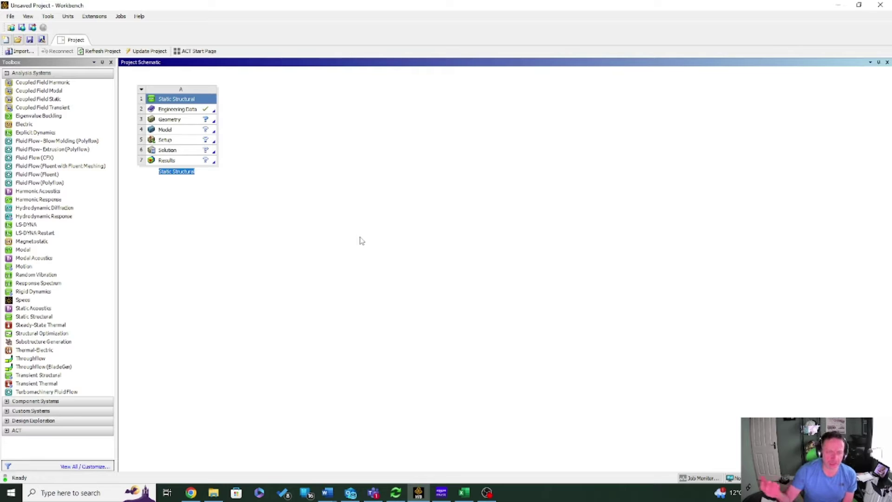
pyautogui.press('Return')
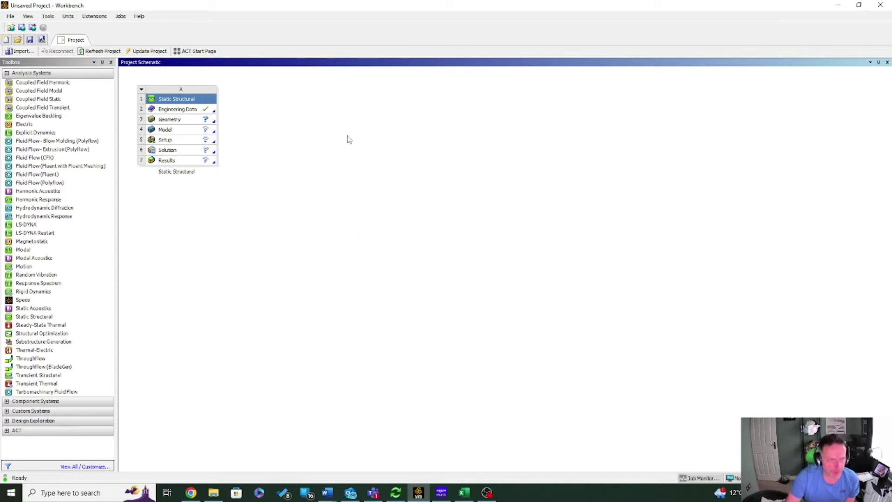
pyautogui.rightClick(185, 123)
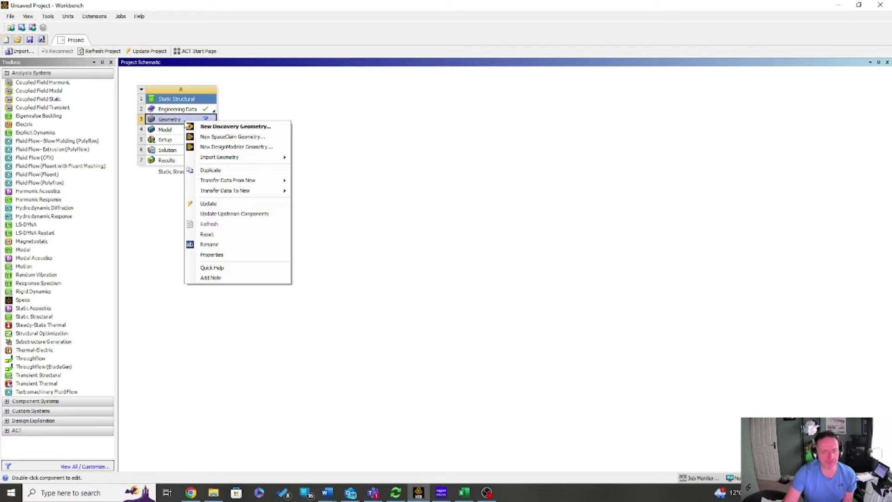
pyautogui.click(250, 138)
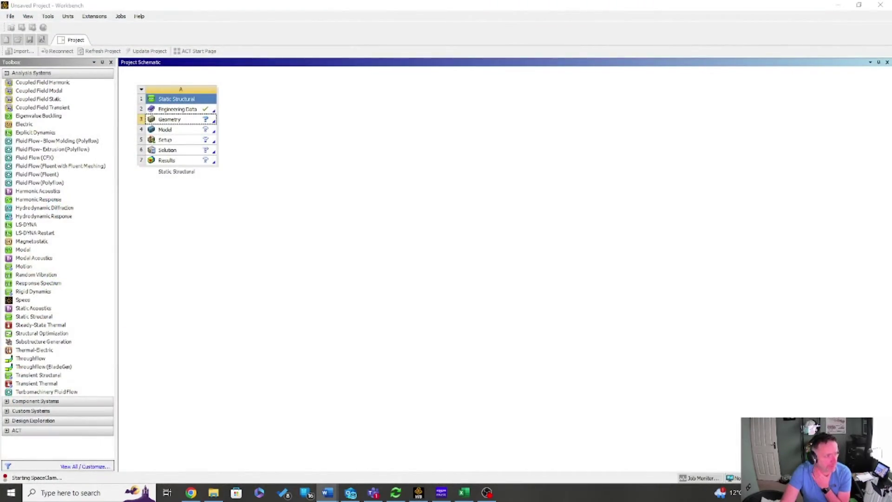
# Review the pull rod tutorial document.
pyautogui.hotkey('alt', 'Tab')
pyautogui.scroll(3, 519, 198)
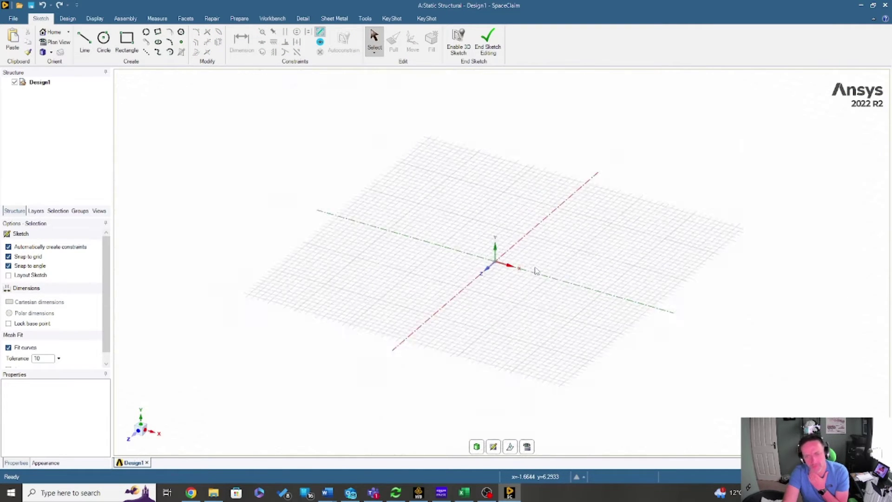
pyautogui.scroll(3, 527, 291)
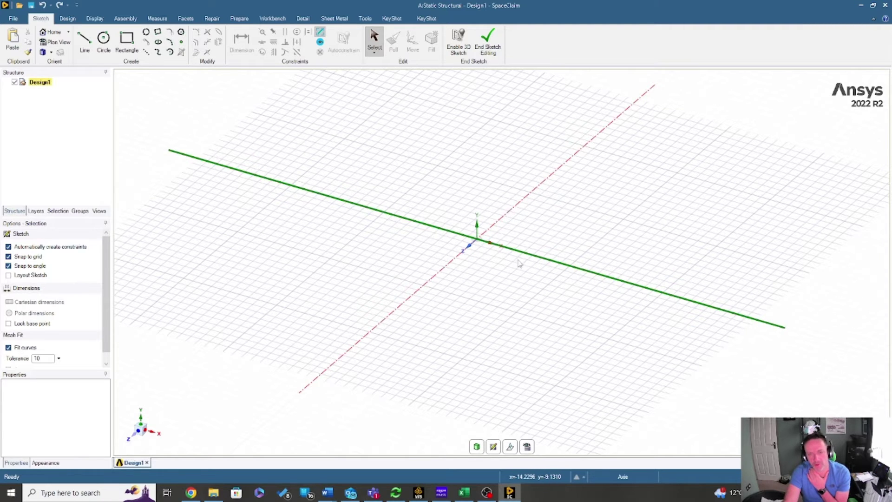
# Set the SpaceClaim sketch grid to the Top view.
pyautogui.rightClick(490, 129)
pyautogui.moveTo(574, 165)
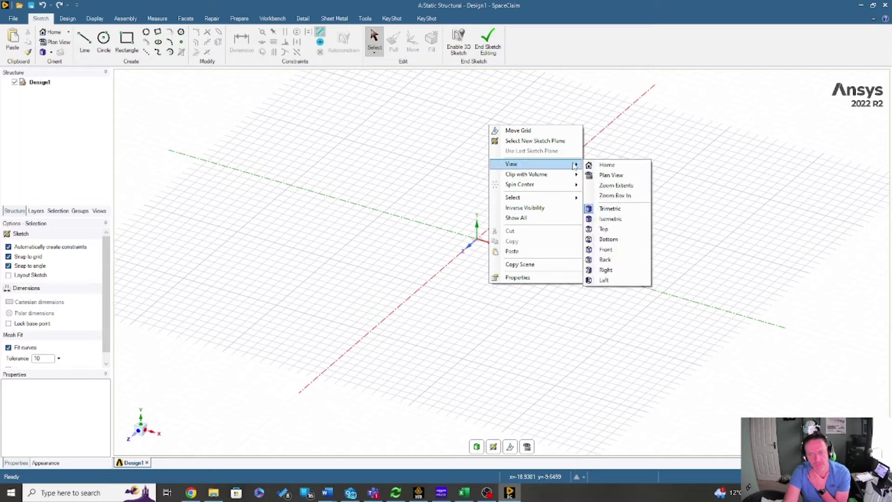
pyautogui.click(631, 229)
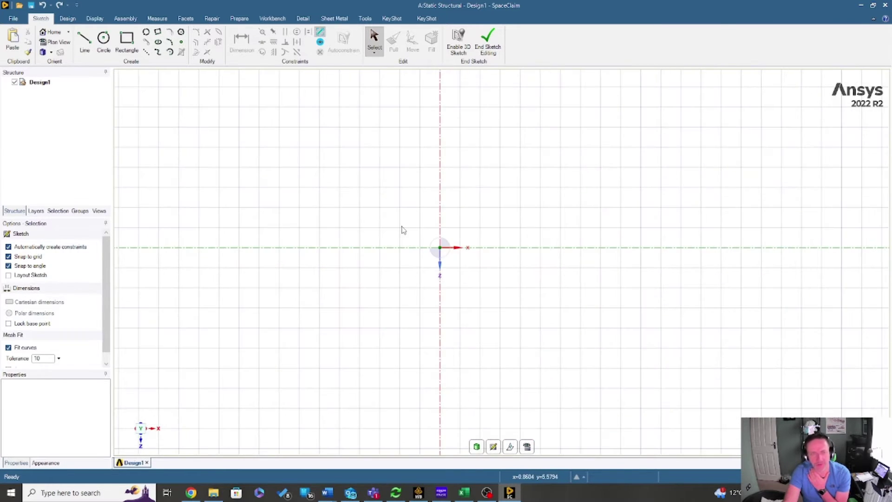
# Draw the stepped outline from the origin: 5mm up, 11mm, 2mm down, 11mm, 2mm up, 6mm, 5mm down.
pyautogui.click(85, 40)
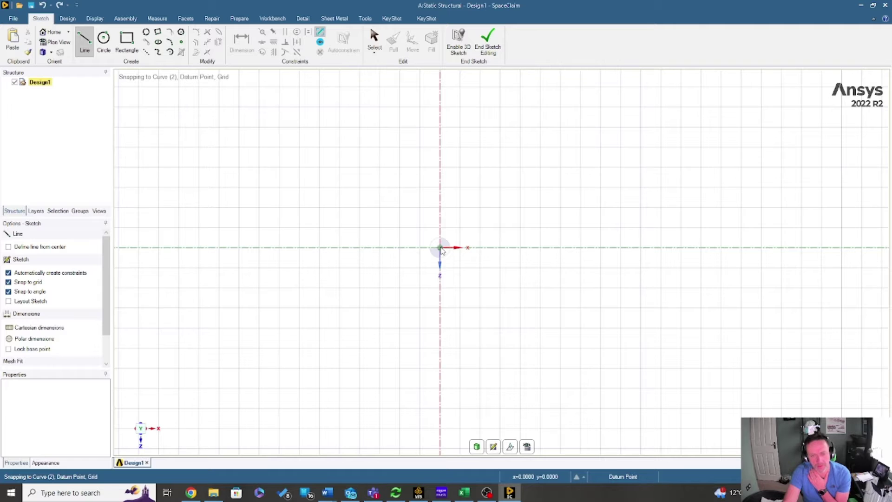
pyautogui.click(440, 247)
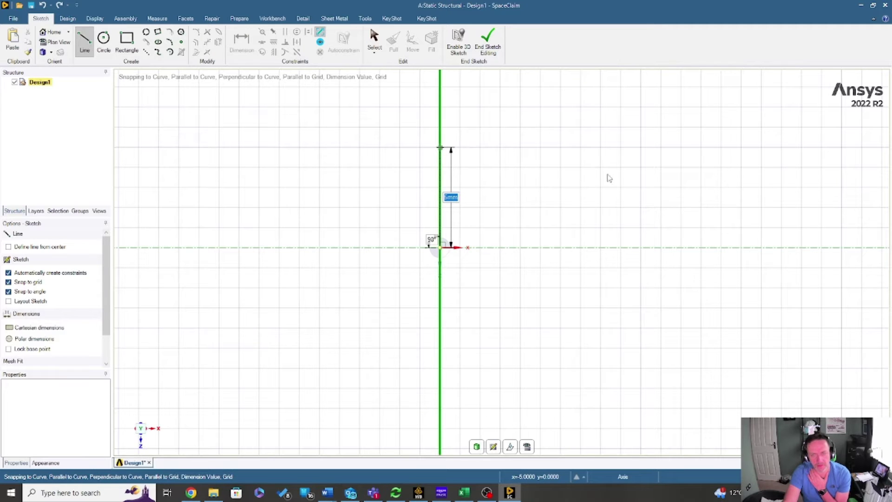
pyautogui.click(439, 148)
pyautogui.click(658, 148)
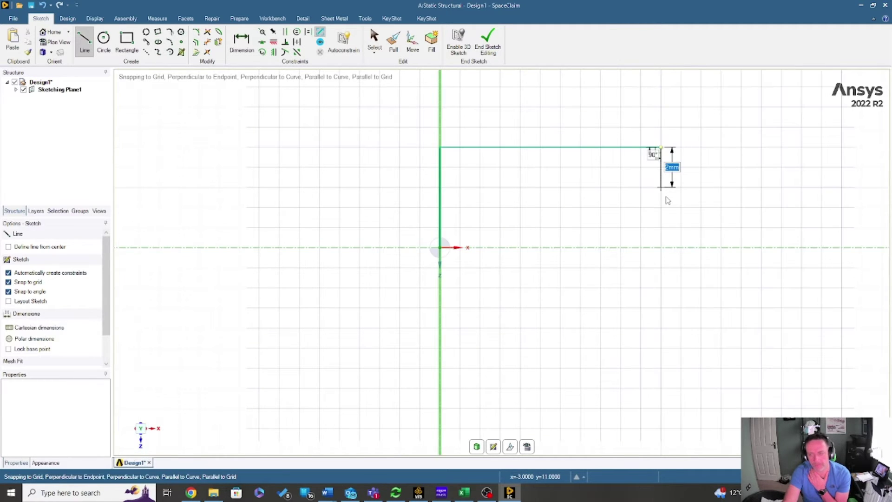
pyautogui.scroll(-4, 667, 200)
pyautogui.click(660, 188)
pyautogui.scroll(2, 669, 232)
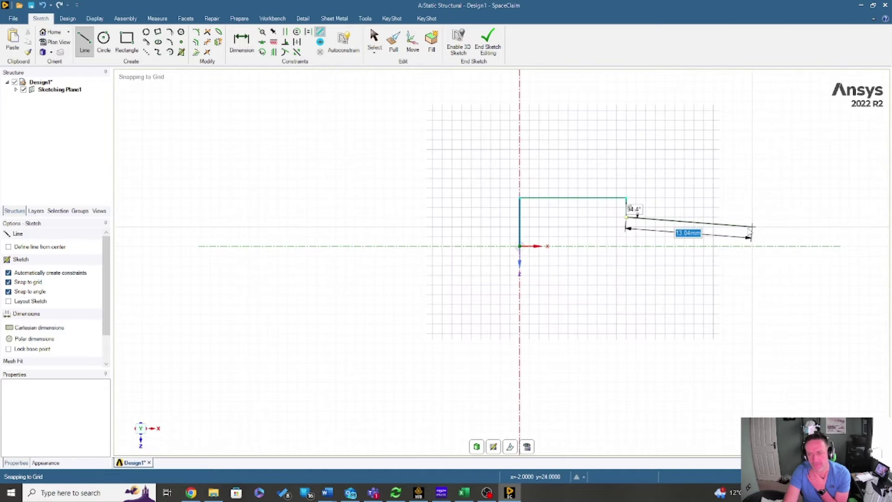
pyautogui.click(733, 217)
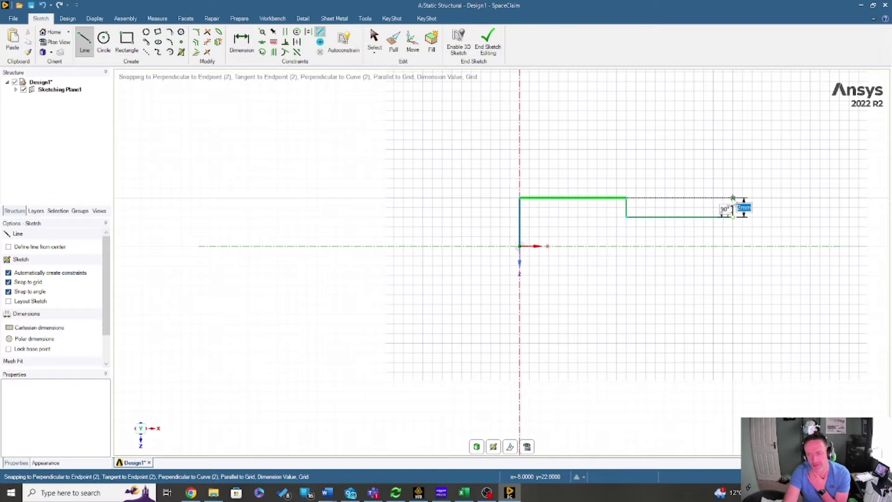
pyautogui.click(733, 198)
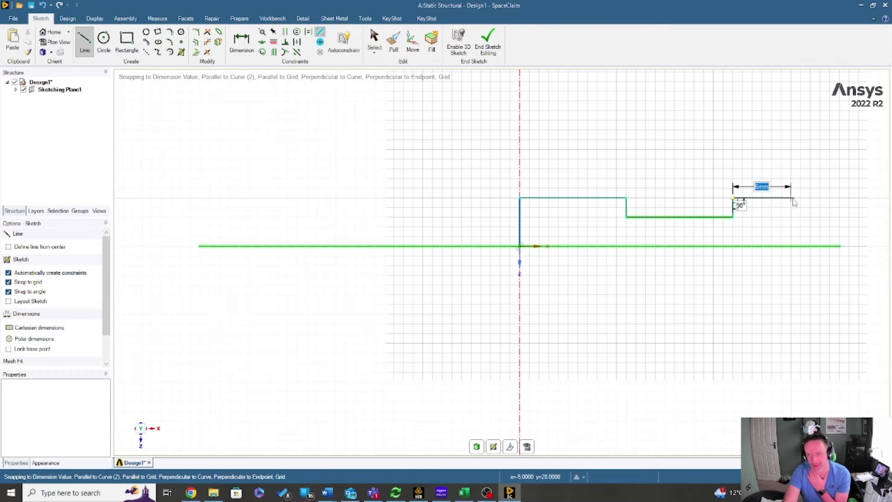
pyautogui.click(792, 200)
pyautogui.click(795, 249)
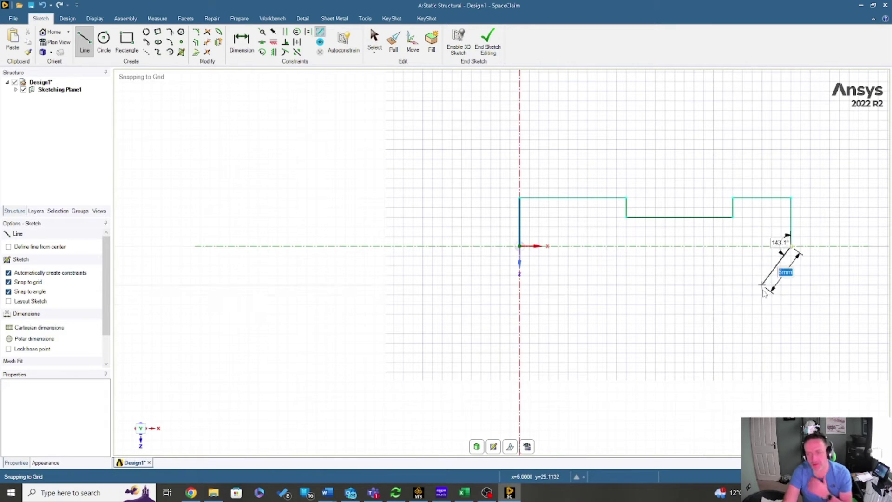
pyautogui.press('Escape')
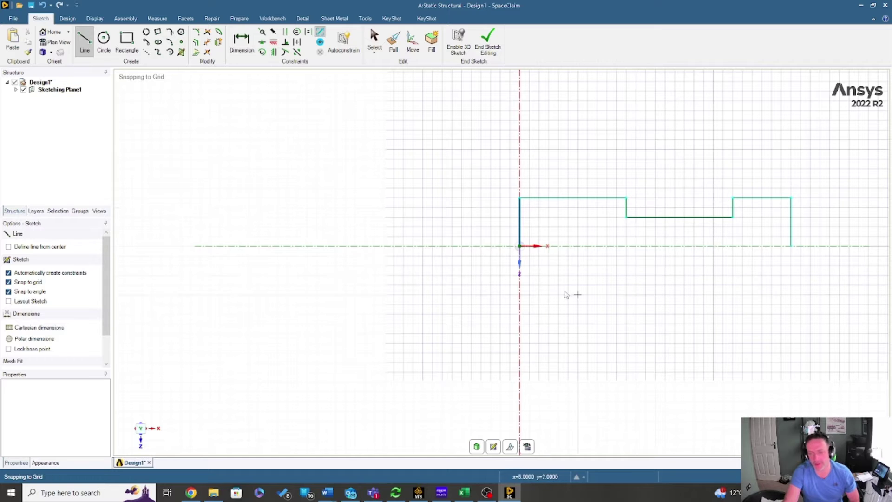
# Reposition the sketch in view and dimension the left vertical edge at 5mm.
pyautogui.scroll(2, 576, 255)
pyautogui.scroll(-2, 686, 249)
pyautogui.scroll(2, 876, 226)
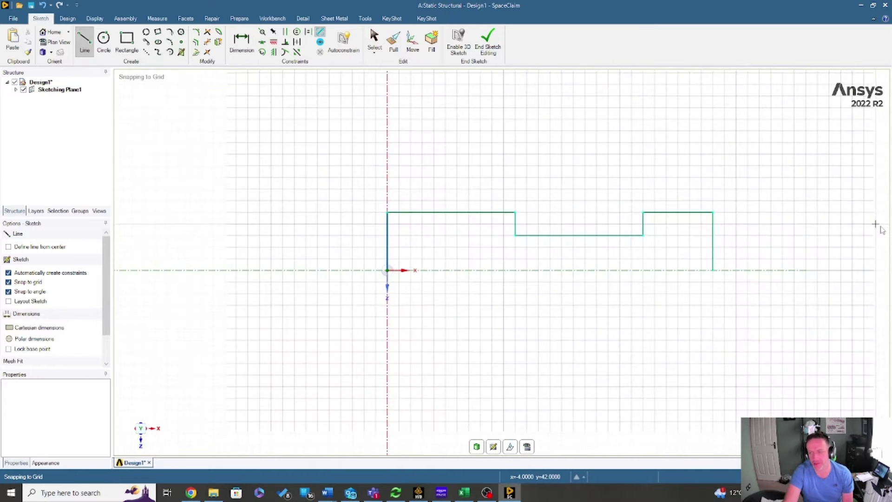
pyautogui.scroll(-2, 852, 238)
pyautogui.scroll(1, 888, 238)
pyautogui.scroll(1, 889, 238)
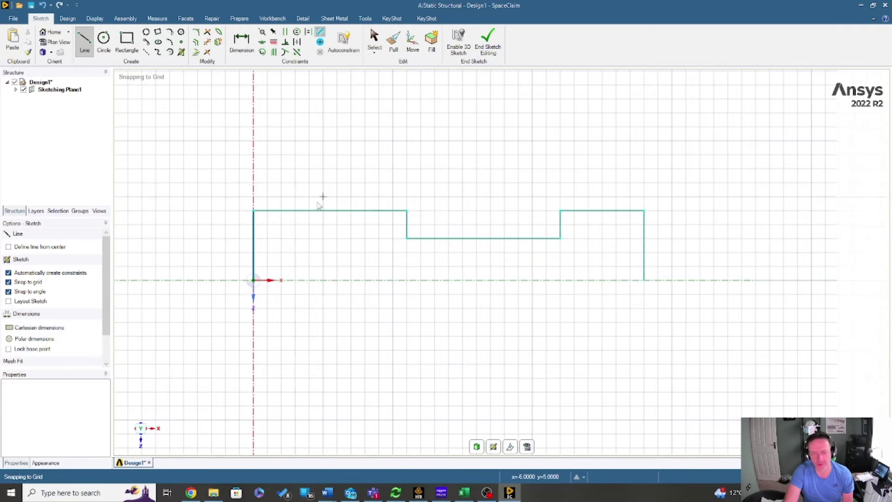
pyautogui.moveTo(169, 182); pyautogui.dragTo(719, 316, button='right')
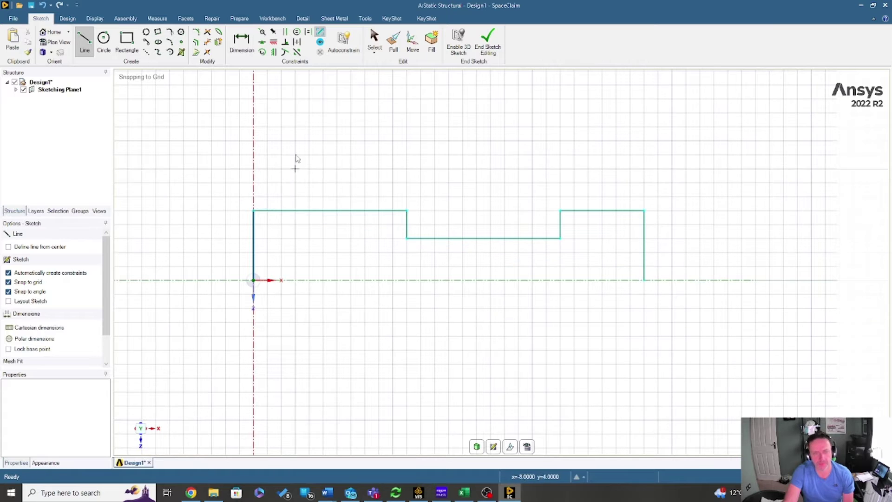
pyautogui.click(242, 41)
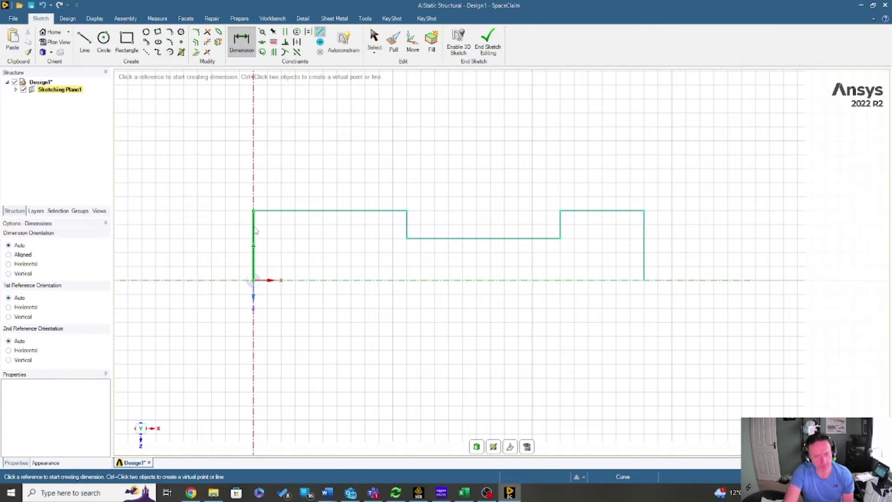
pyautogui.click(212, 239)
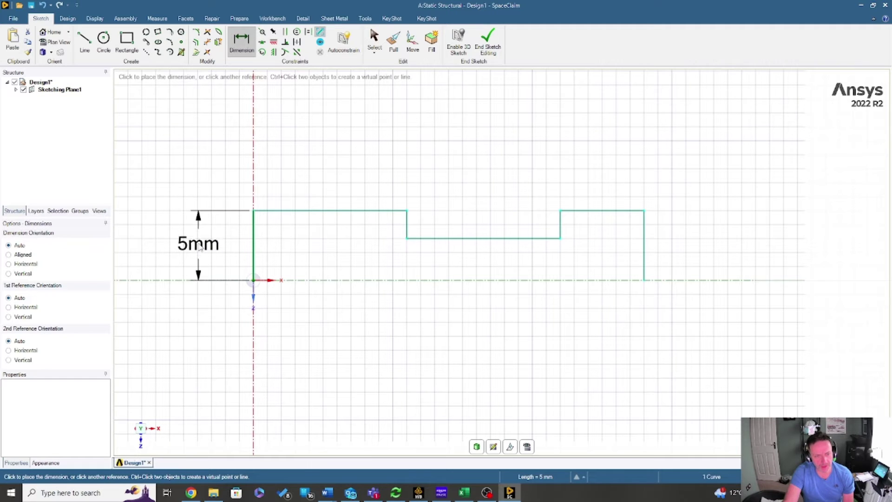
pyautogui.click(201, 248)
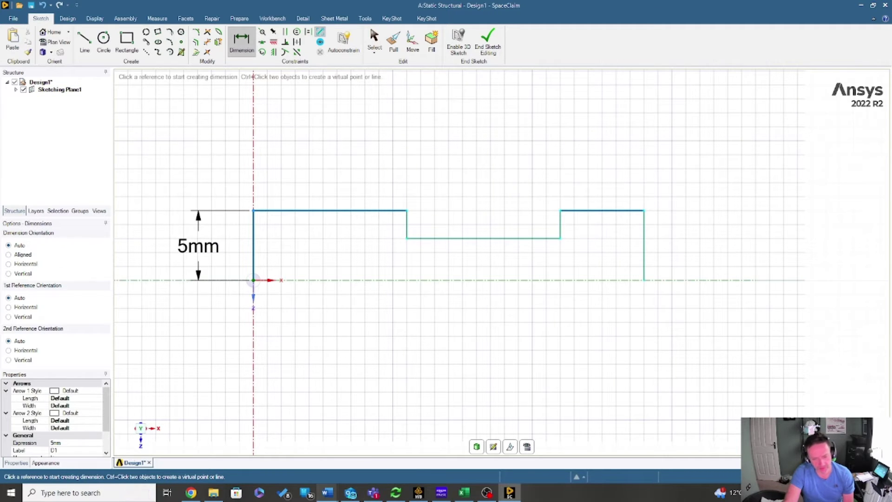
# Check the pull rod drawing in the tutorial, then return to the sketch.
pyautogui.moveTo(327, 494)
pyautogui.click(382, 463)
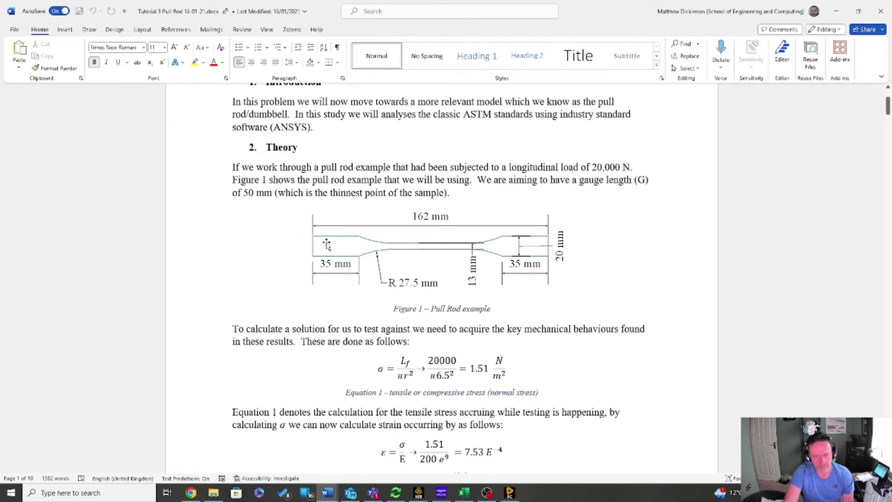
pyautogui.hotkey('alt', 'Tab')
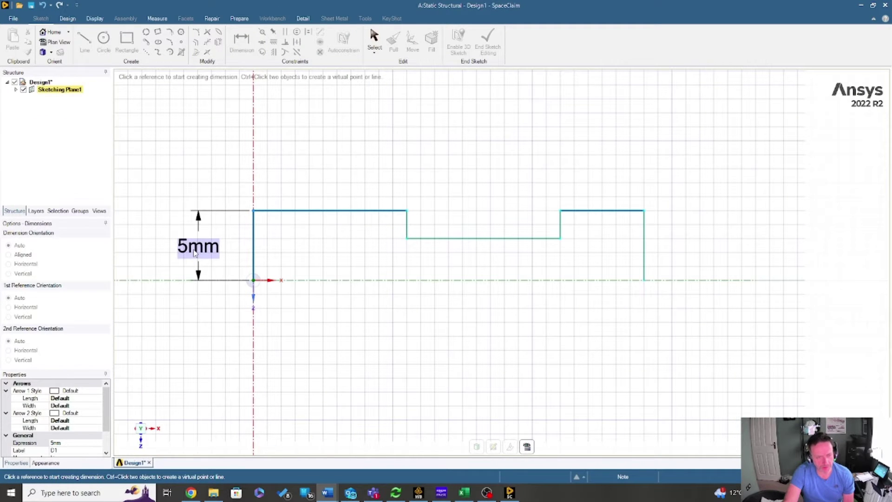
# Change the left edge height dimension from 5mm to 20mm.
pyautogui.click(191, 247)
pyautogui.write('20')
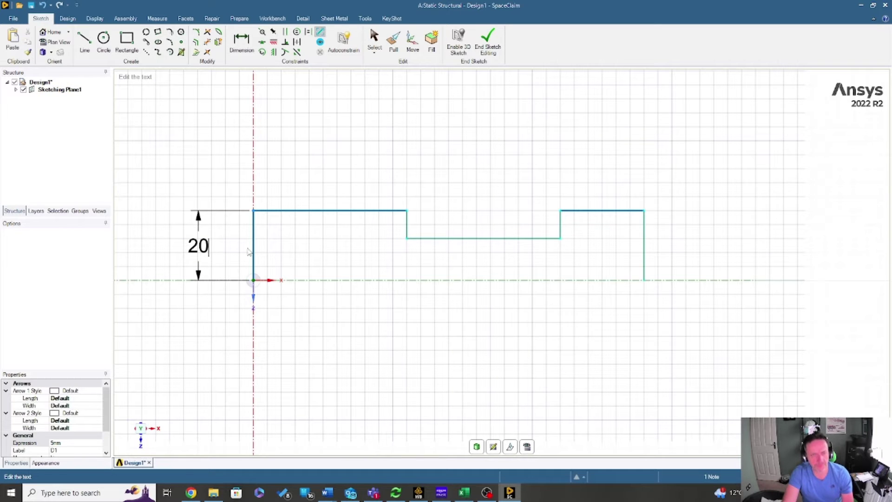
pyautogui.press('Return')
pyautogui.scroll(-5, 395, 303)
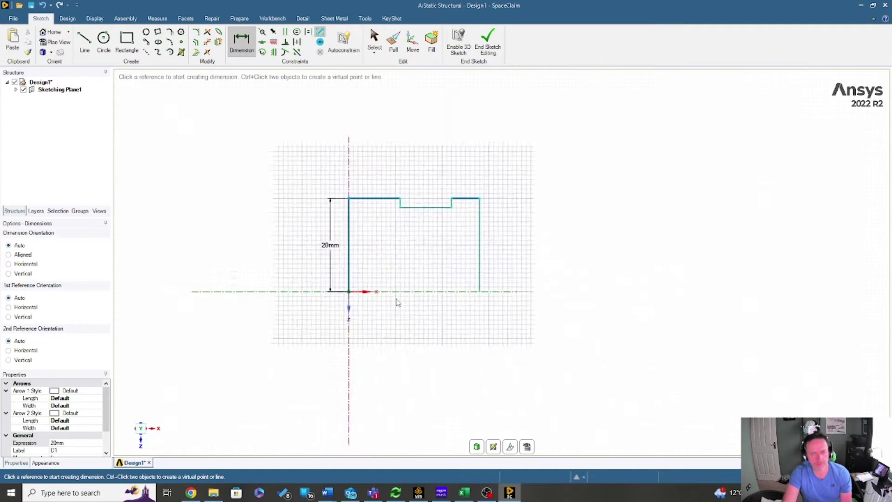
pyautogui.scroll(2, 470, 231)
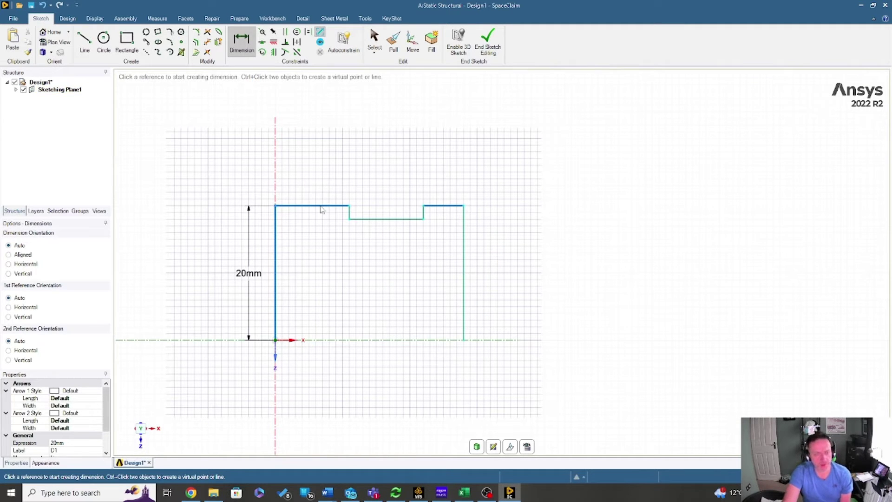
# Dimension the top edges at 11mm and 6mm, undoing the over-constraining right-edge dimension.
pyautogui.click(336, 206)
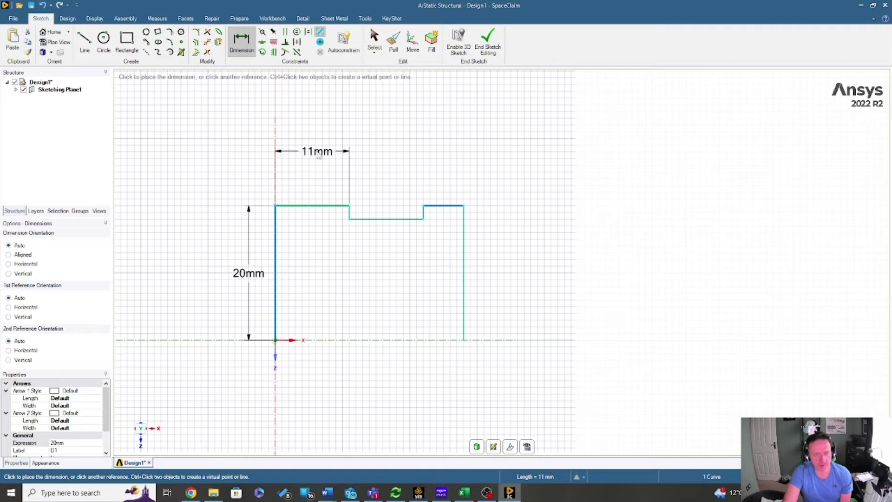
pyautogui.click(330, 153)
pyautogui.click(454, 206)
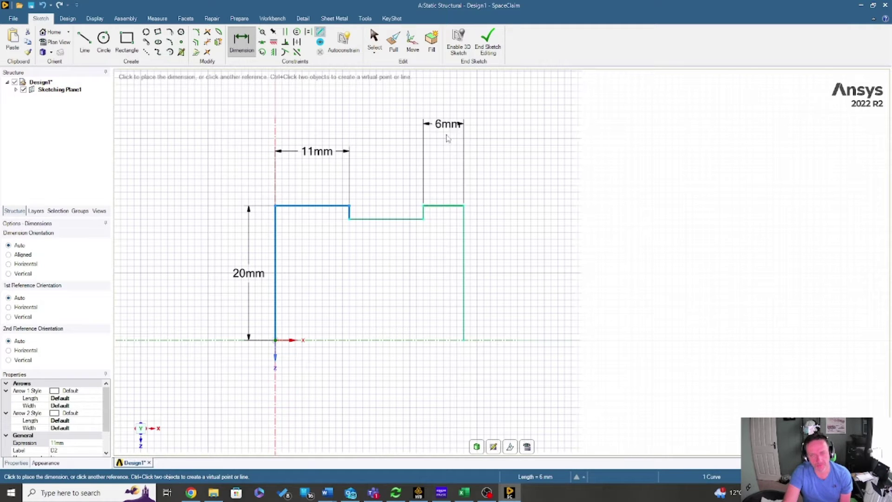
pyautogui.click(445, 154)
pyautogui.click(463, 263)
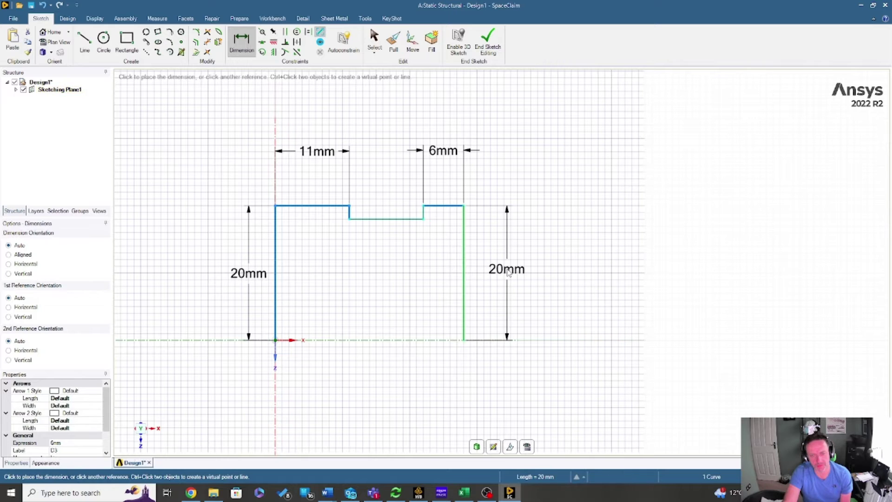
pyautogui.click(508, 274)
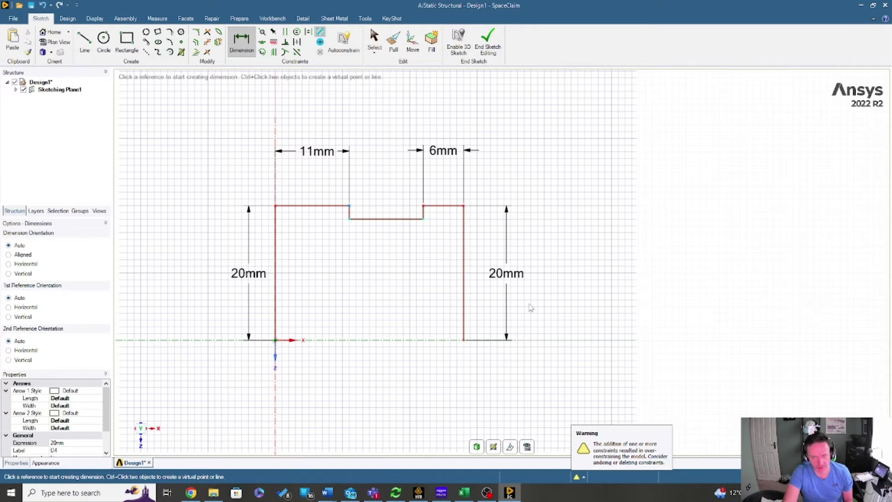
pyautogui.hotkey('ctrl', 'z')
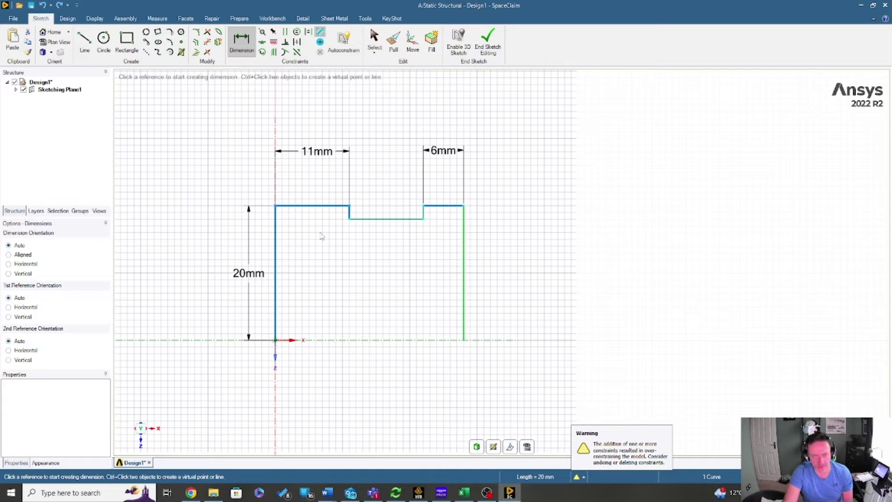
# Change the profile height dimension from 20mm to 10mm.
pyautogui.press('Escape')
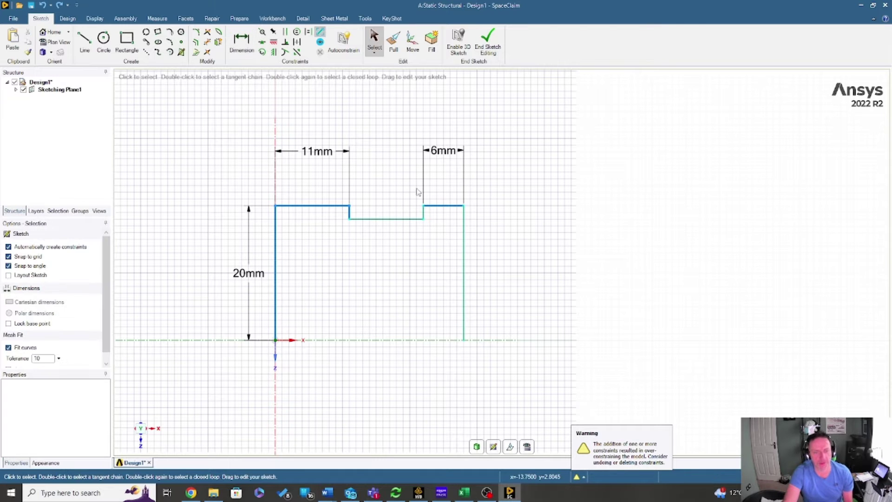
pyautogui.doubleClick(248, 274)
pyautogui.write('10')
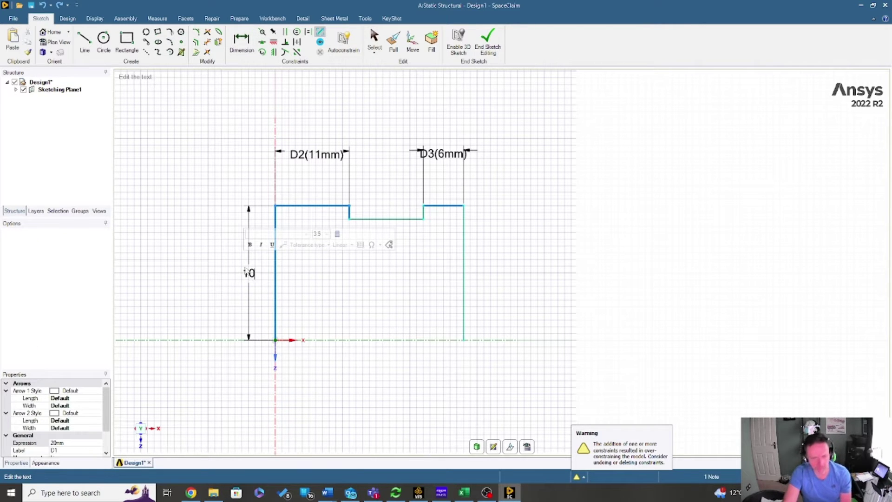
pyautogui.press('Return')
pyautogui.doubleClick(244, 314)
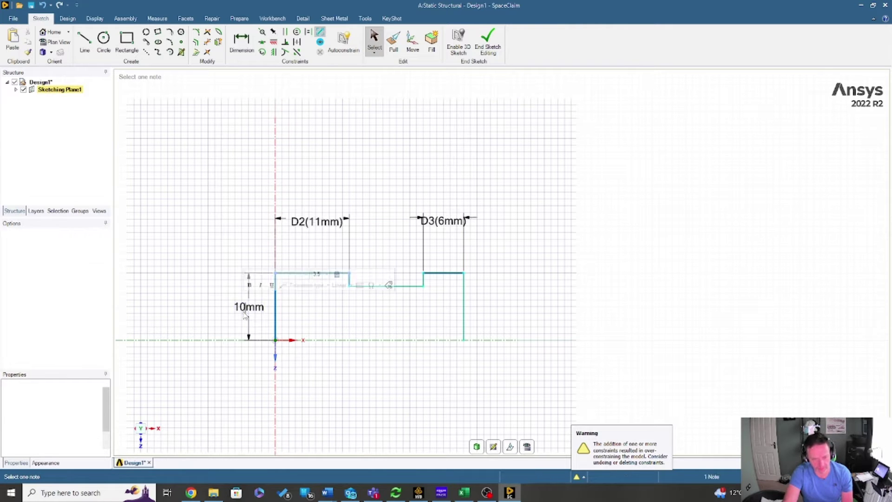
pyautogui.click(316, 384)
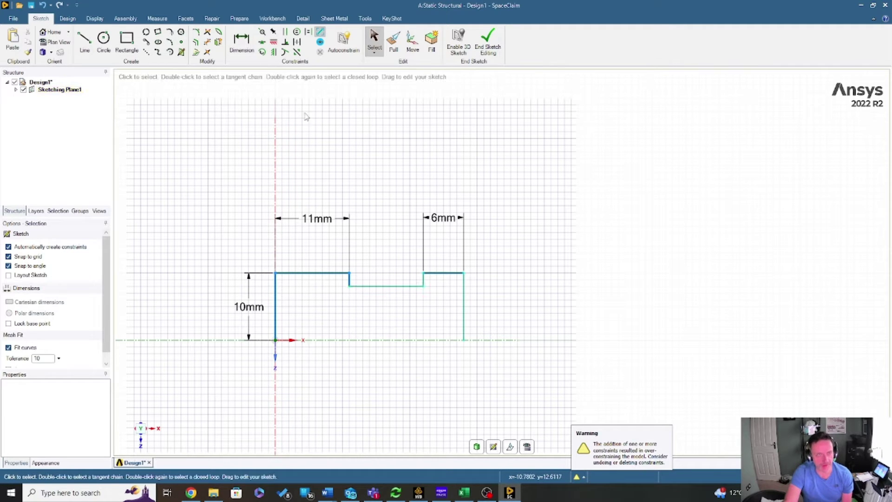
# Add a 6.5mm height dimension between the middle section and the axis.
pyautogui.click(240, 44)
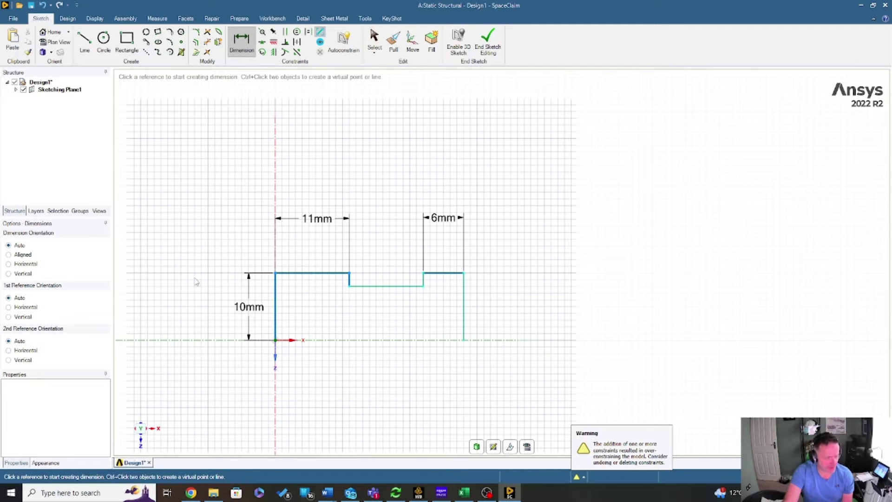
pyautogui.click(360, 288)
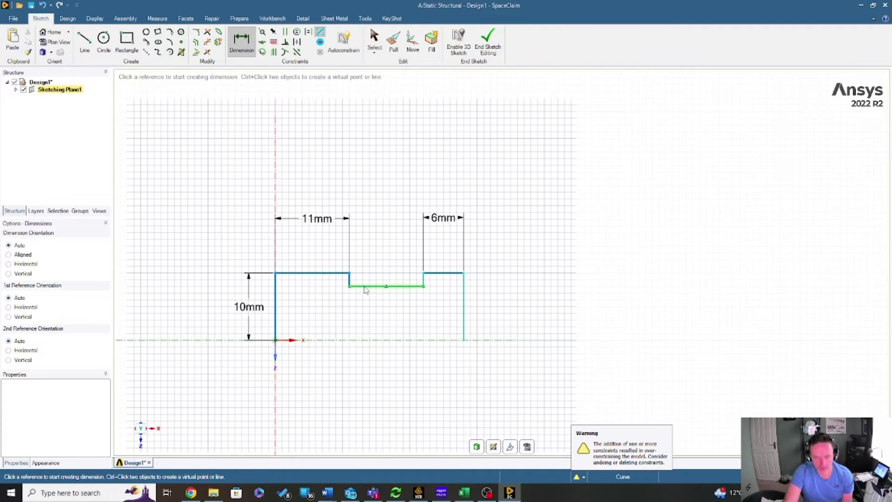
pyautogui.click(367, 342)
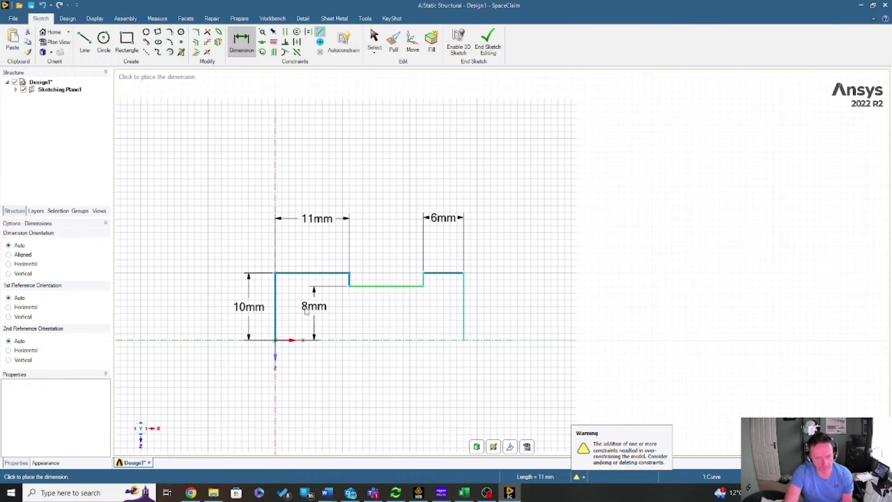
pyautogui.click(297, 313)
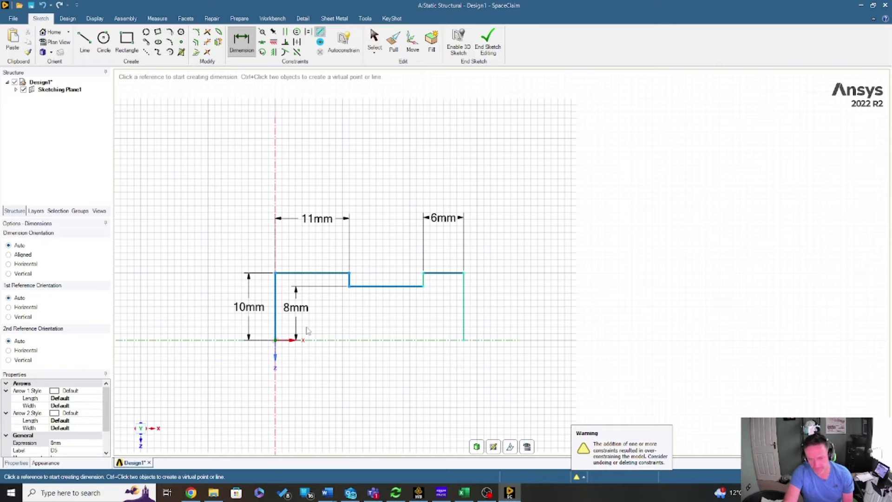
pyautogui.write('6')
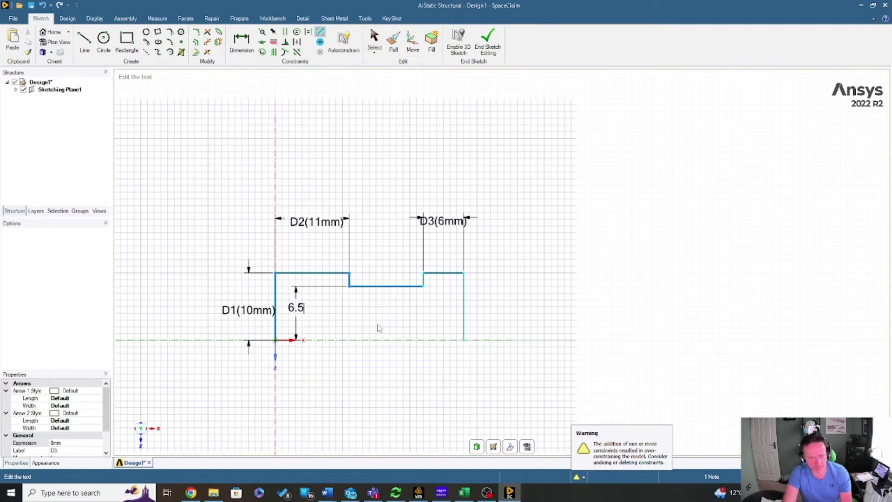
pyautogui.write('.5')
pyautogui.press('Return')
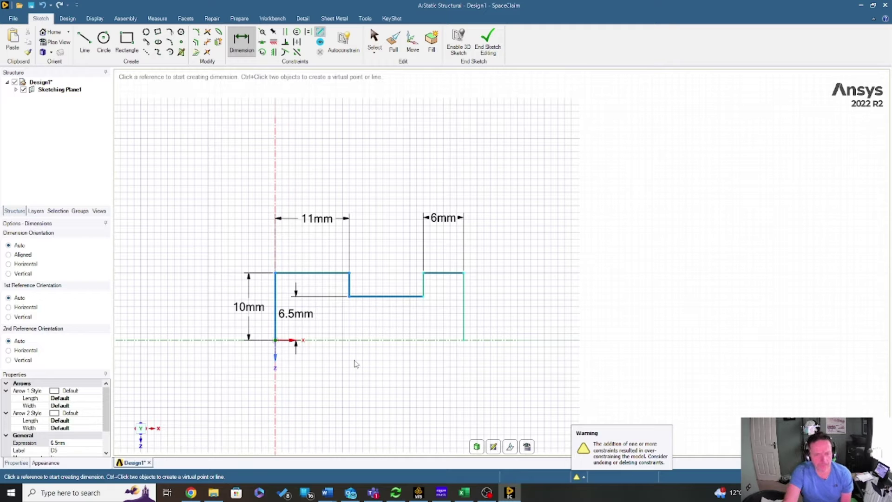
# Add an overall length dimension between the end edges and set it to 162mm.
pyautogui.click(275, 320)
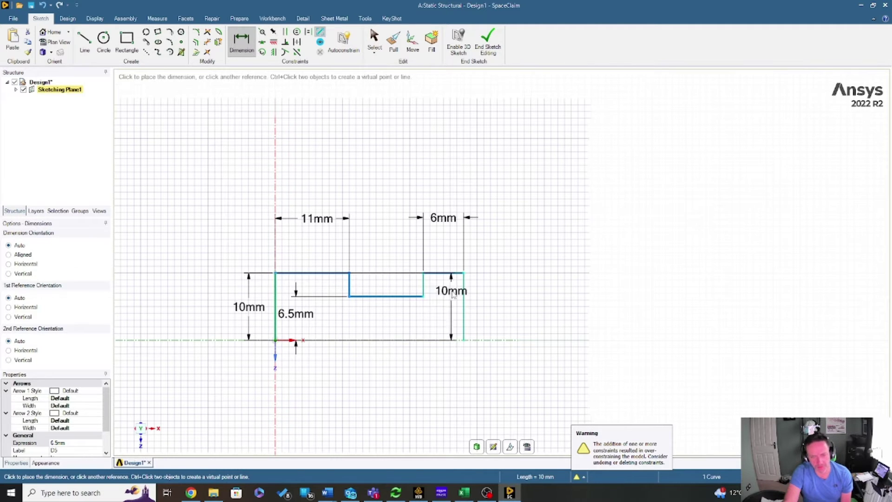
pyautogui.click(463, 302)
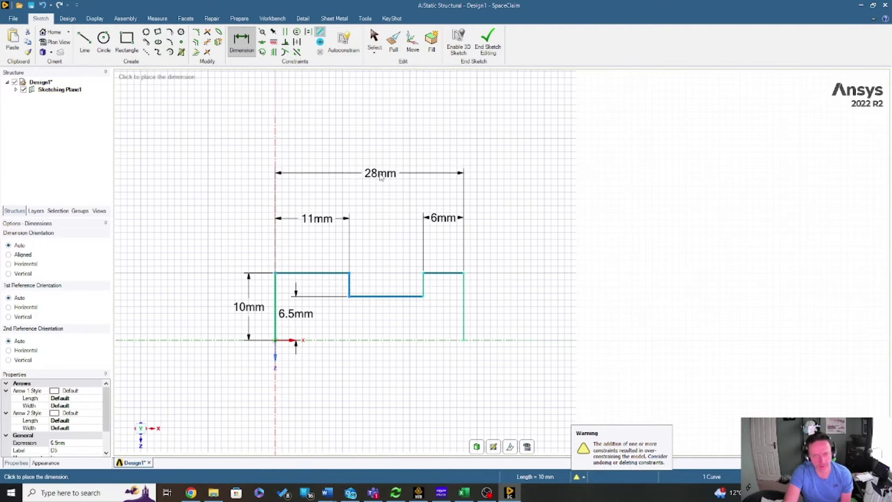
pyautogui.click(375, 187)
pyautogui.doubleClick(360, 168)
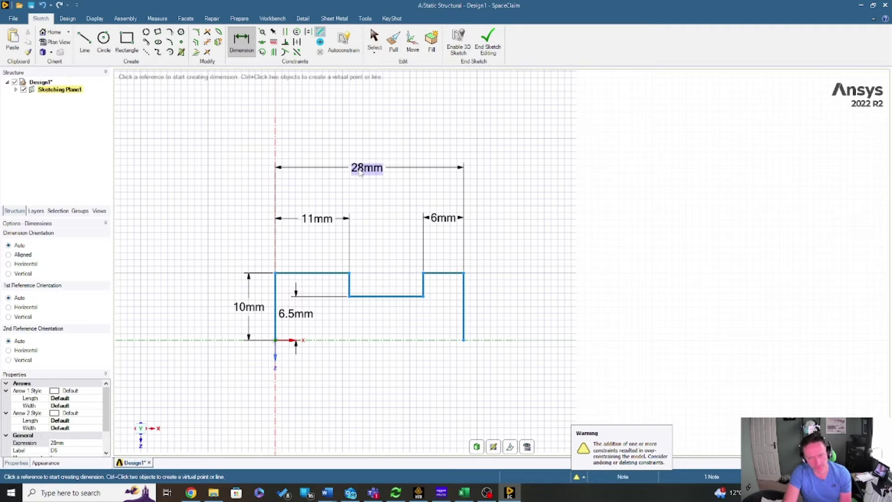
pyautogui.write('162')
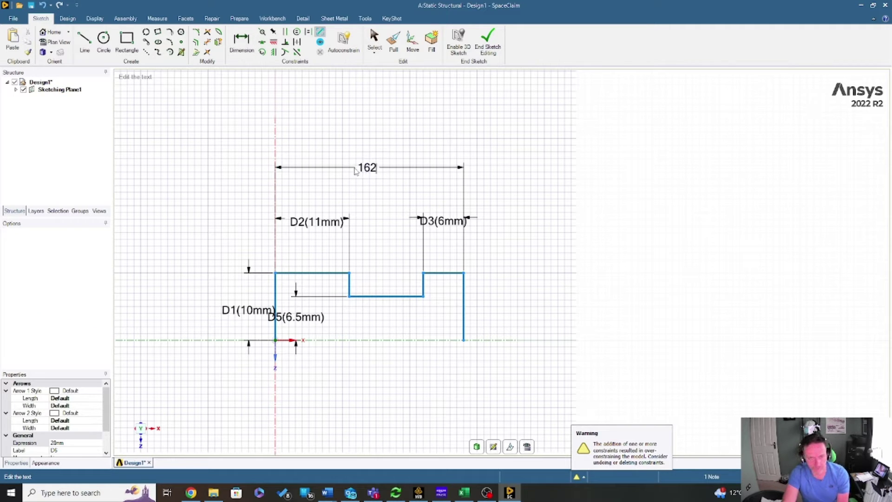
pyautogui.press('Return')
# Set both step lengths to 35mm and move the 6.5mm dimension to the profile's middle.
pyautogui.scroll(-5, 469, 314)
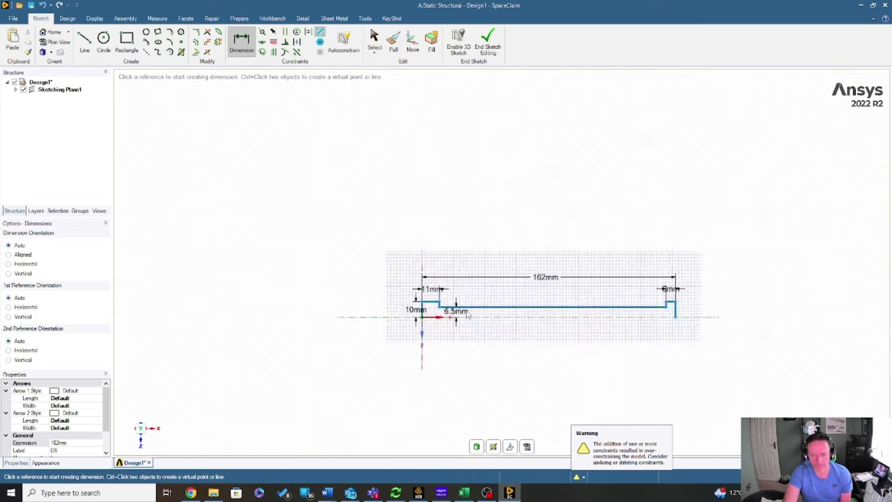
pyautogui.scroll(3, 520, 313)
pyautogui.scroll(-2, 201, 299)
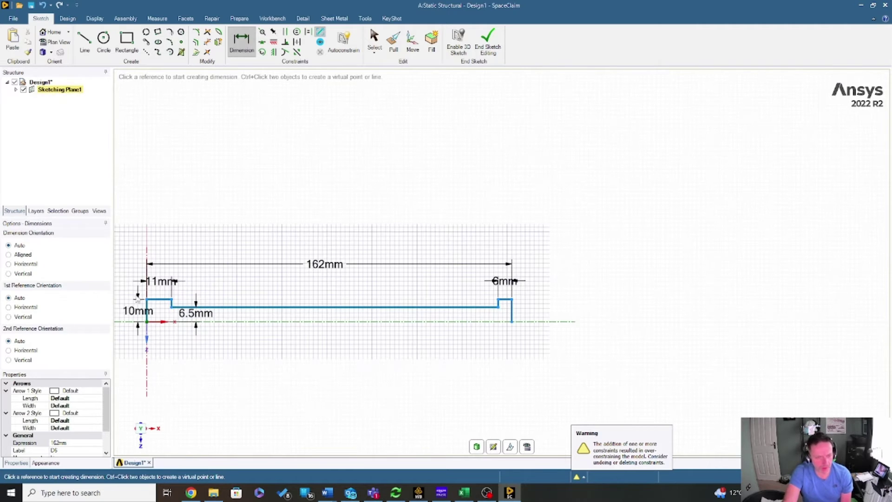
pyautogui.doubleClick(160, 281)
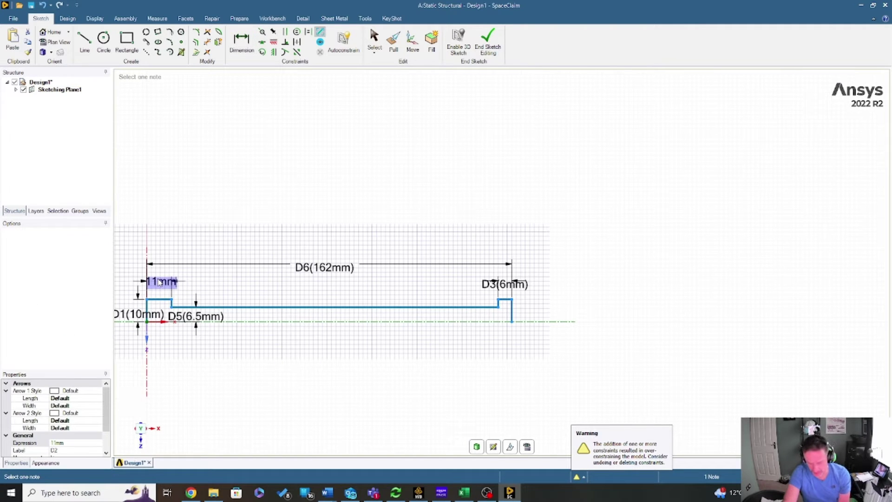
pyautogui.write('35')
pyautogui.press('Return')
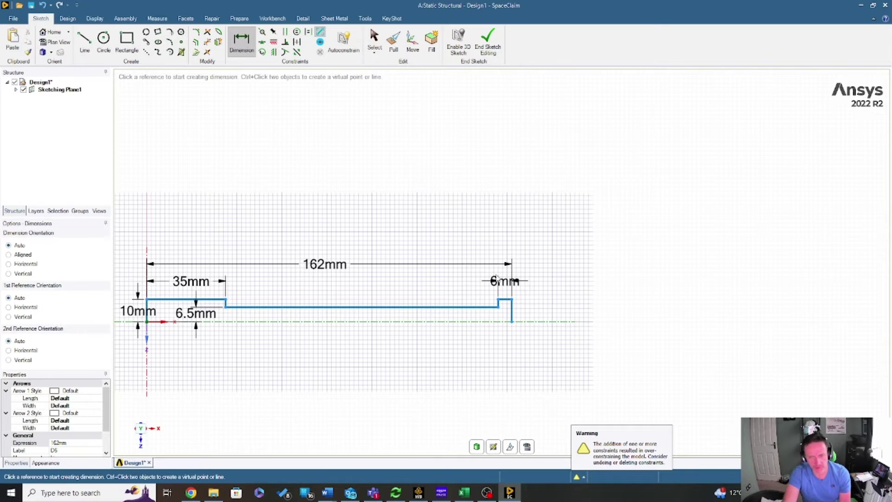
pyautogui.doubleClick(505, 282)
pyautogui.write('35')
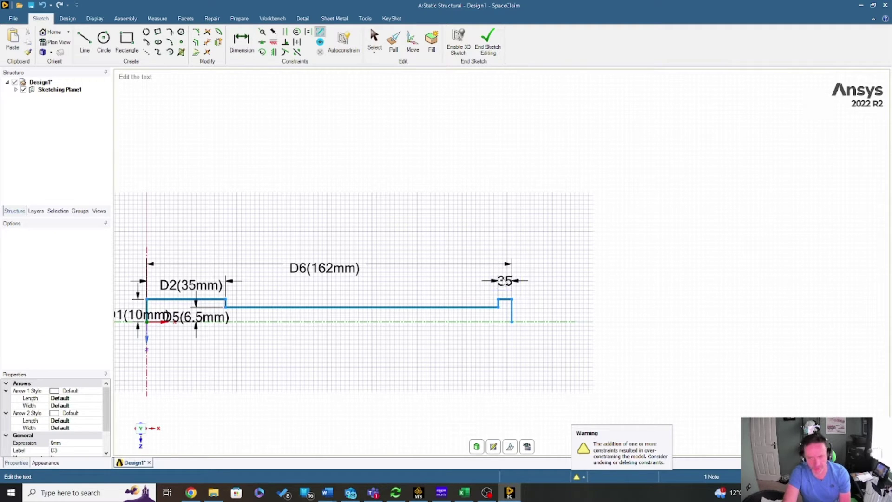
pyautogui.press('Return')
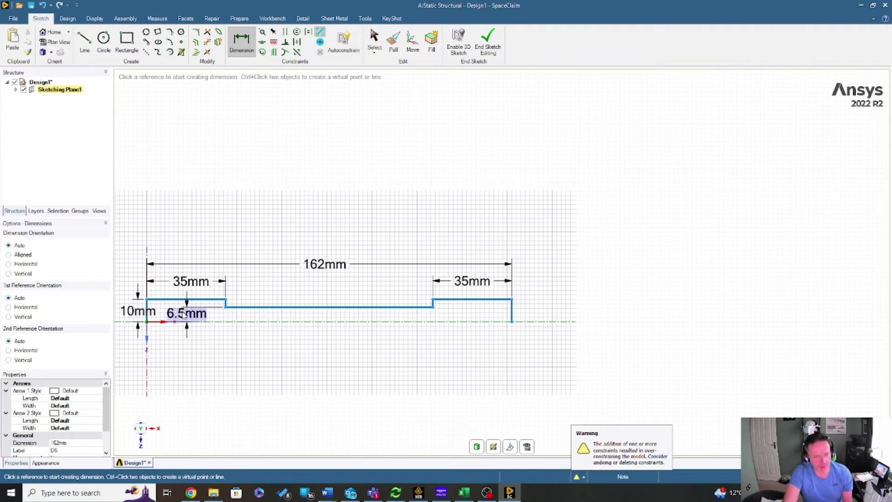
pyautogui.moveTo(184, 315); pyautogui.dragTo(371, 285)
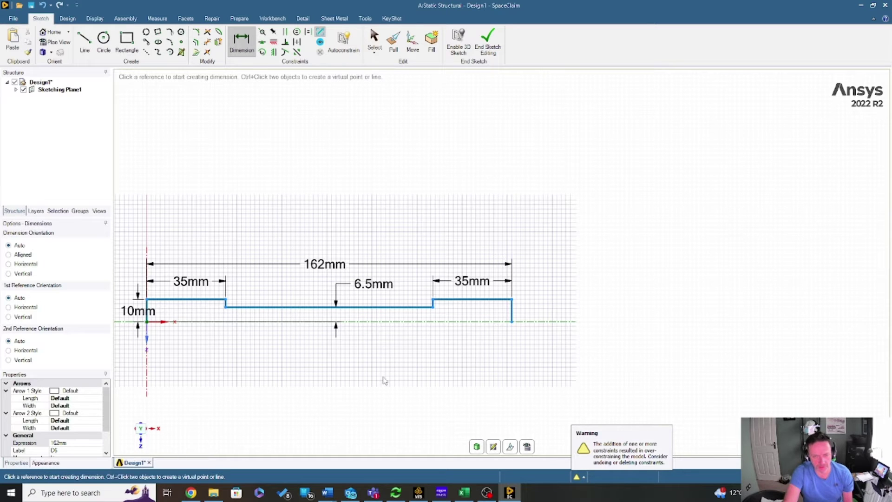
pyautogui.scroll(-1, 257, 358)
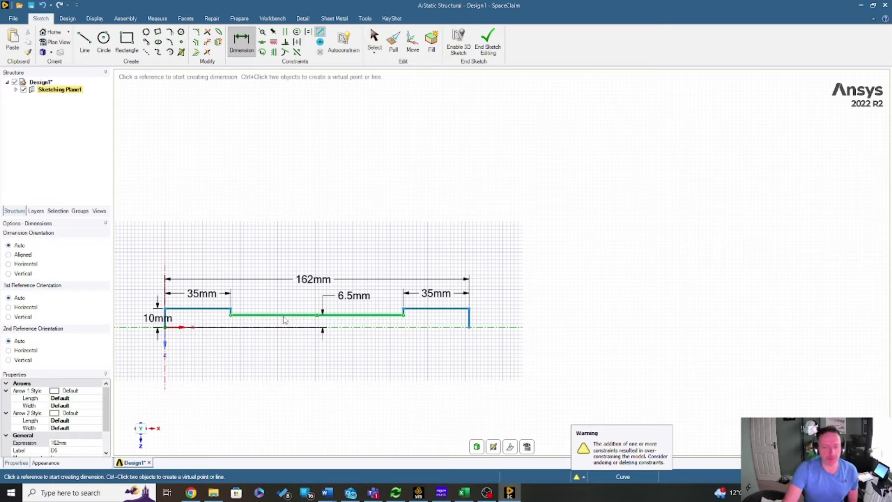
pyautogui.scroll(2, 217, 314)
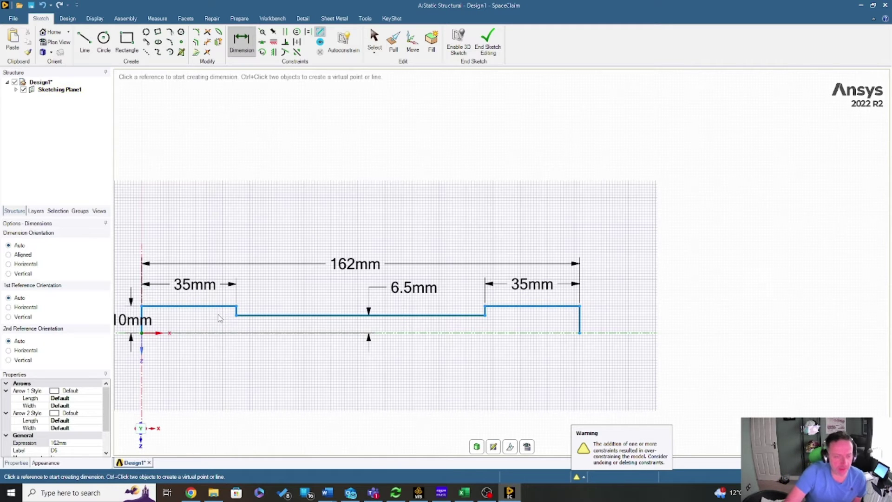
pyautogui.click(197, 33)
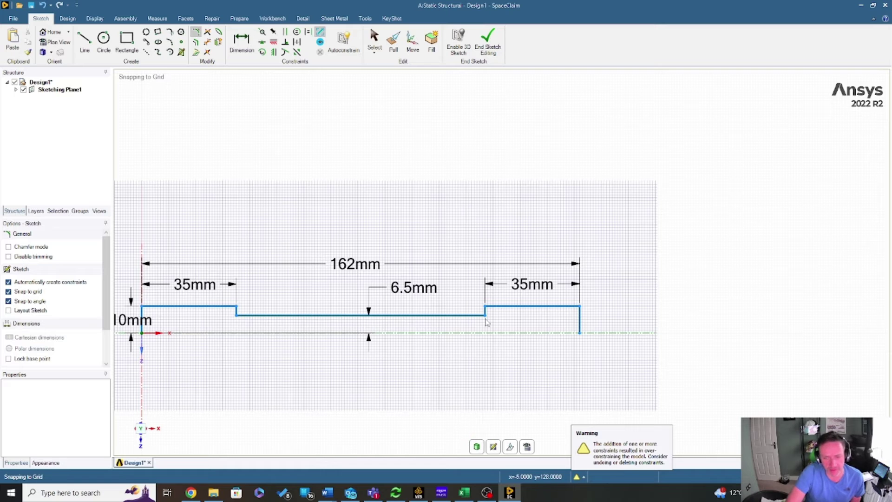
pyautogui.scroll(2, 486, 316)
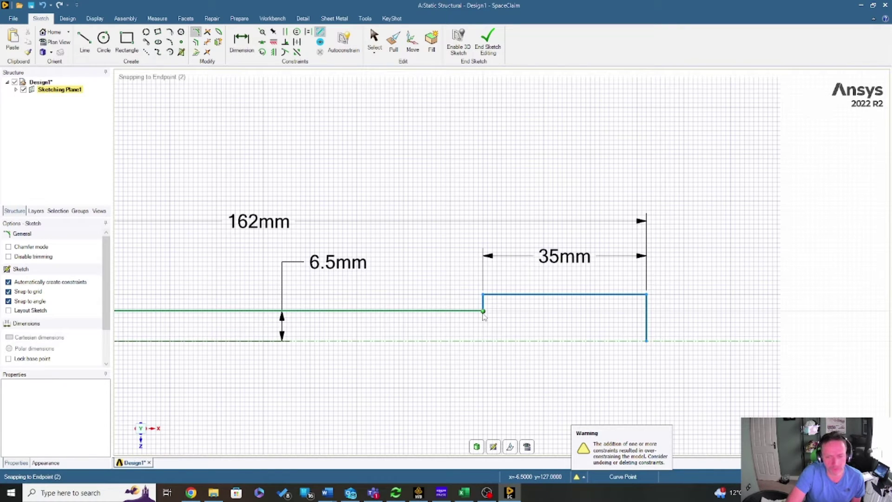
pyautogui.click(483, 313)
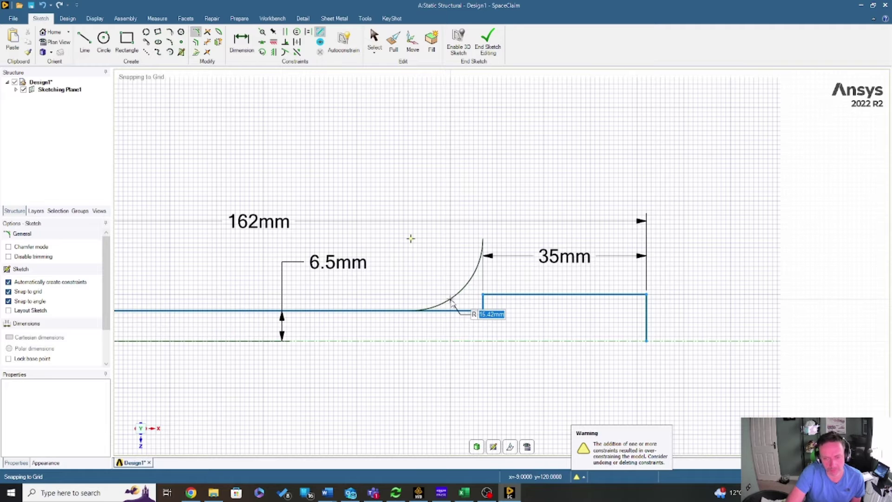
pyautogui.write('27')
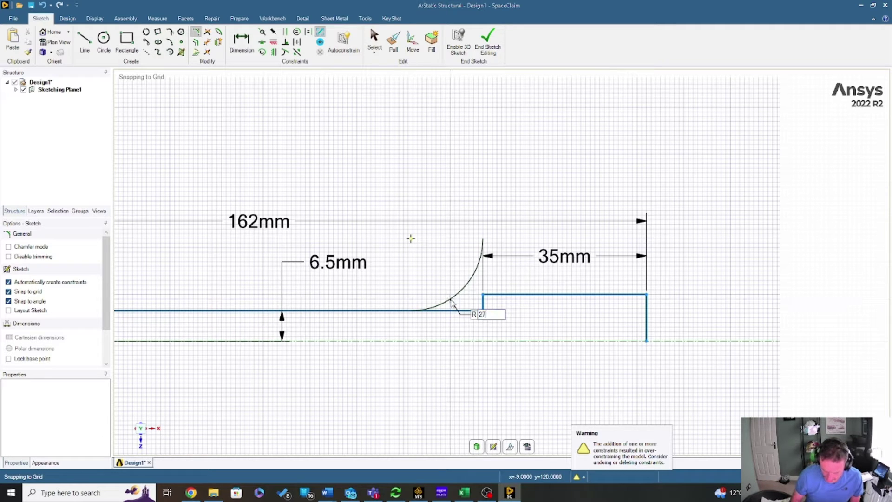
pyautogui.press('Return')
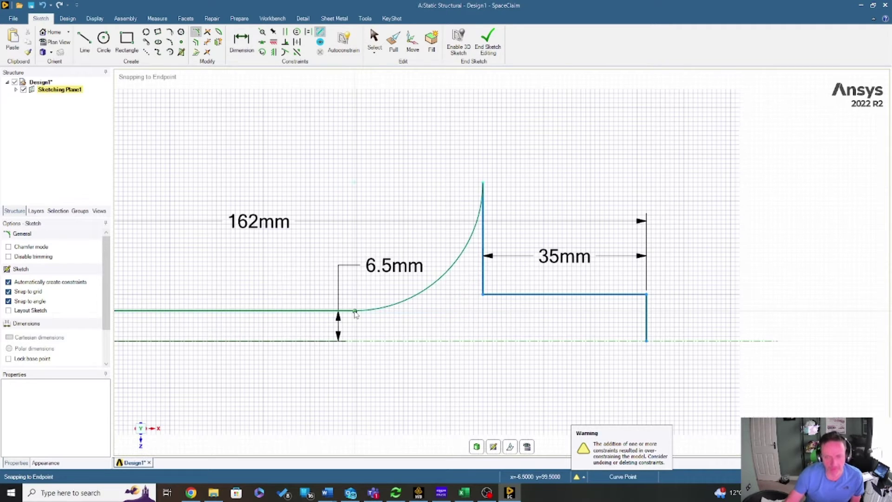
pyautogui.scroll(-3, 466, 264)
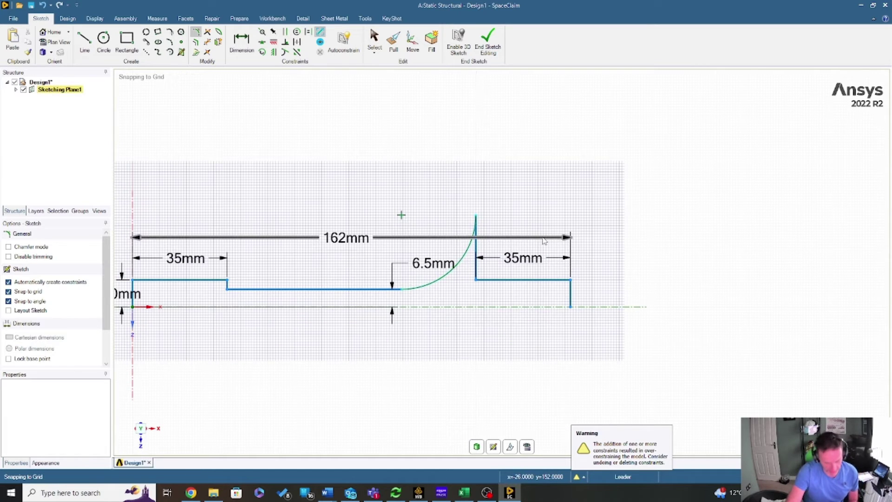
pyautogui.hotkey('ctrl', 'z')
pyautogui.scroll(-3, 418, 213)
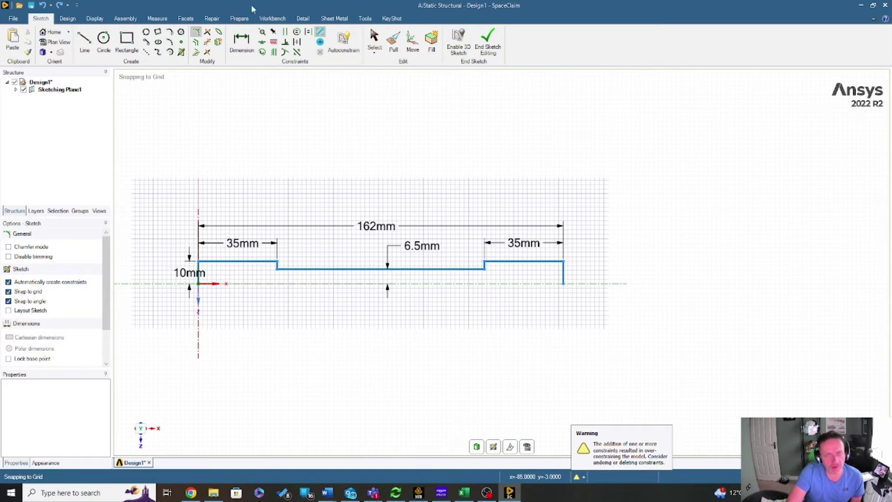
# Mirror the top-left, gauge, shoulder, top-right and right end edges across the horizontal centreline.
pyautogui.click(218, 42)
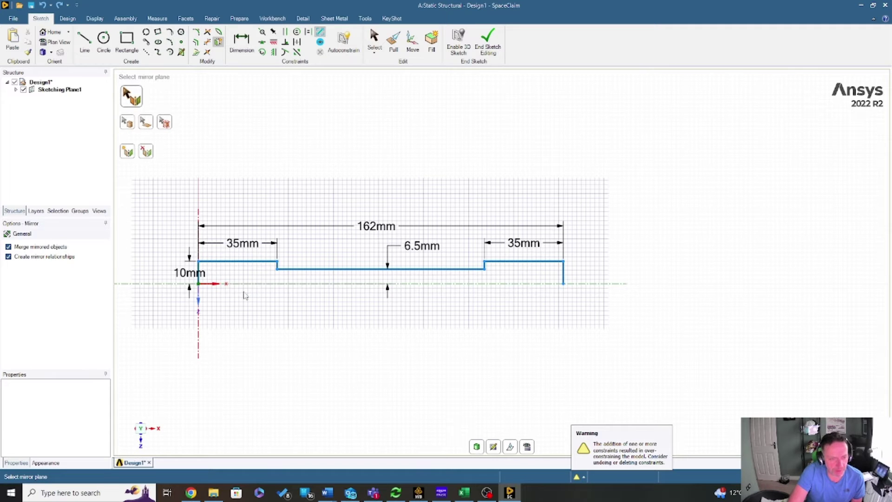
pyautogui.click(261, 284)
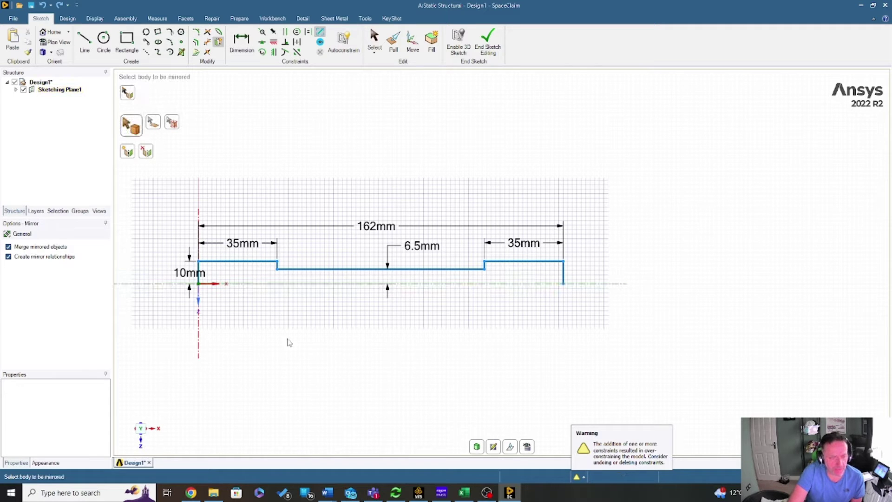
pyautogui.scroll(2, 213, 273)
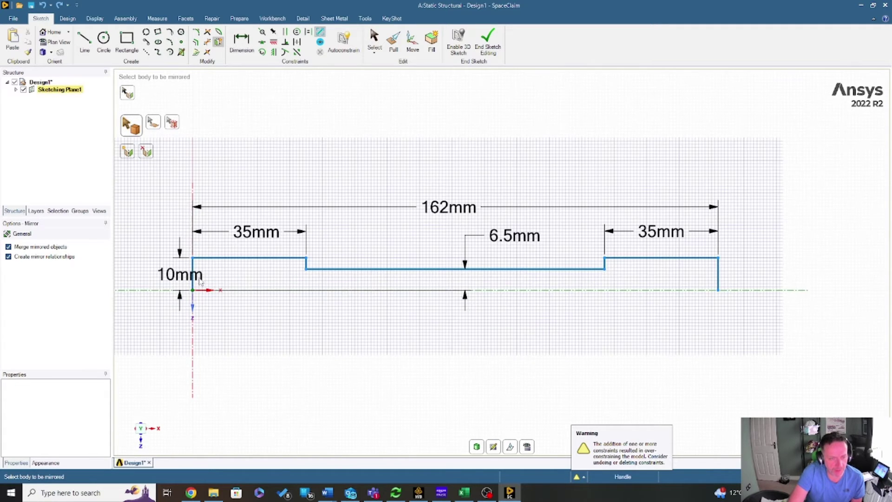
pyautogui.click(240, 258)
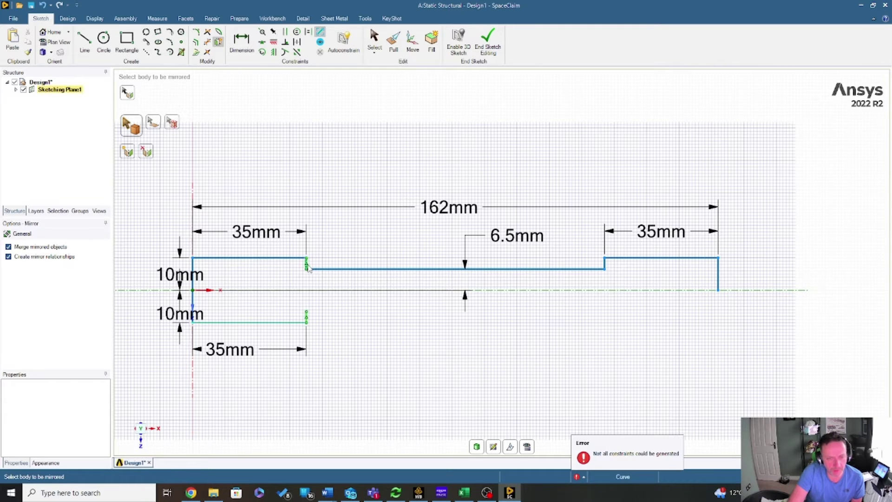
pyautogui.click(353, 269)
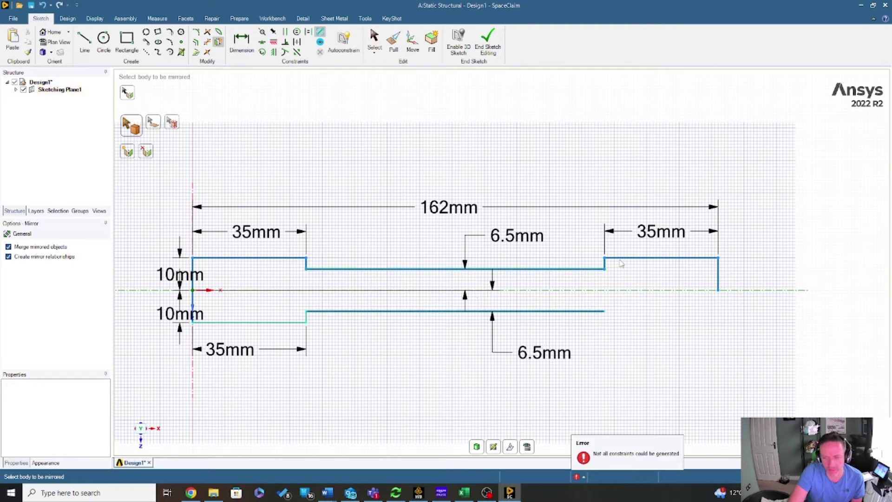
pyautogui.click(605, 264)
pyautogui.click(632, 258)
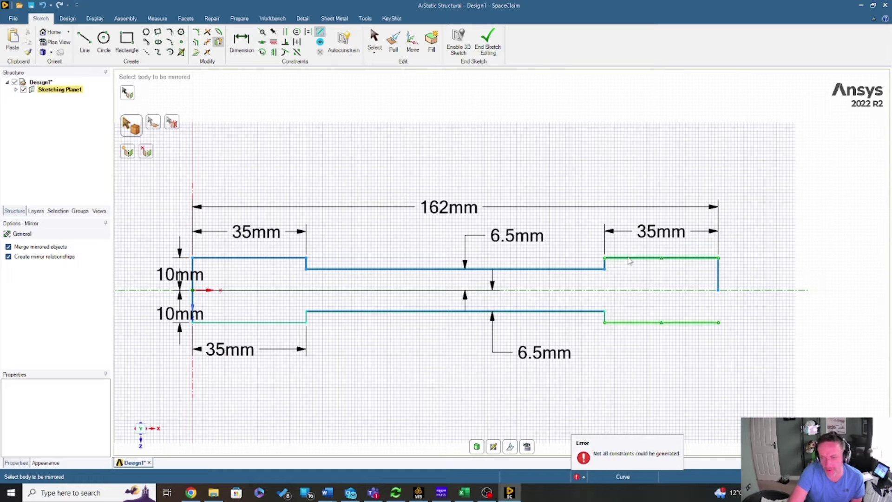
pyautogui.click(719, 276)
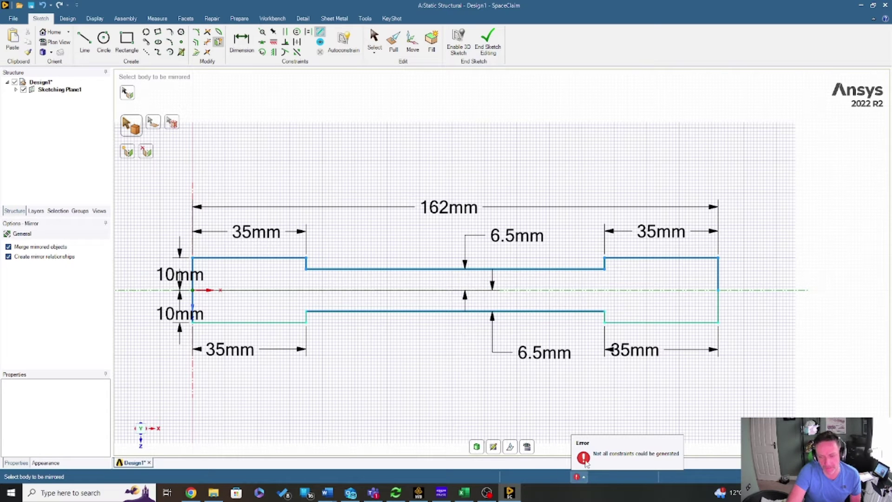
# Open the Status History, select the top warning and clear the list.
pyautogui.click(581, 481)
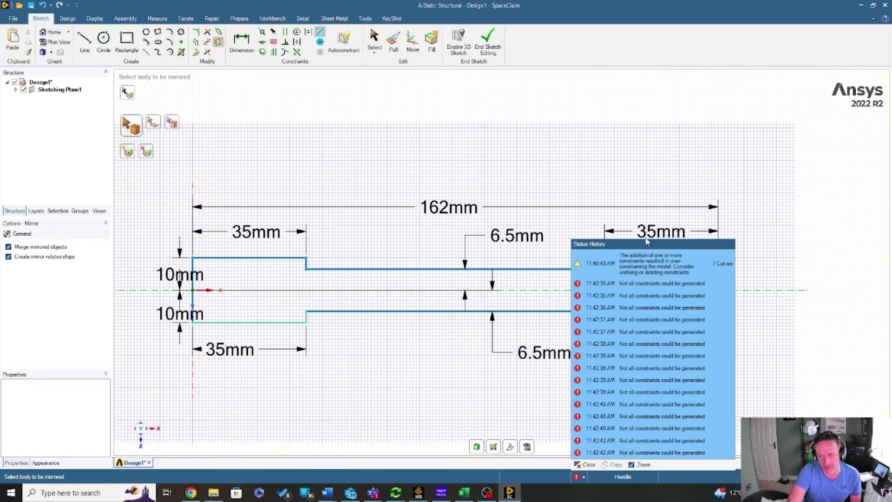
pyautogui.click(683, 269)
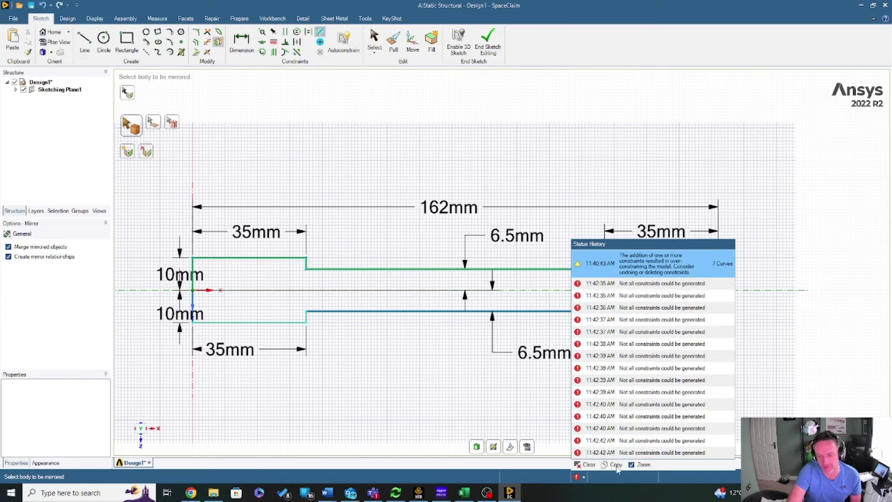
pyautogui.click(586, 465)
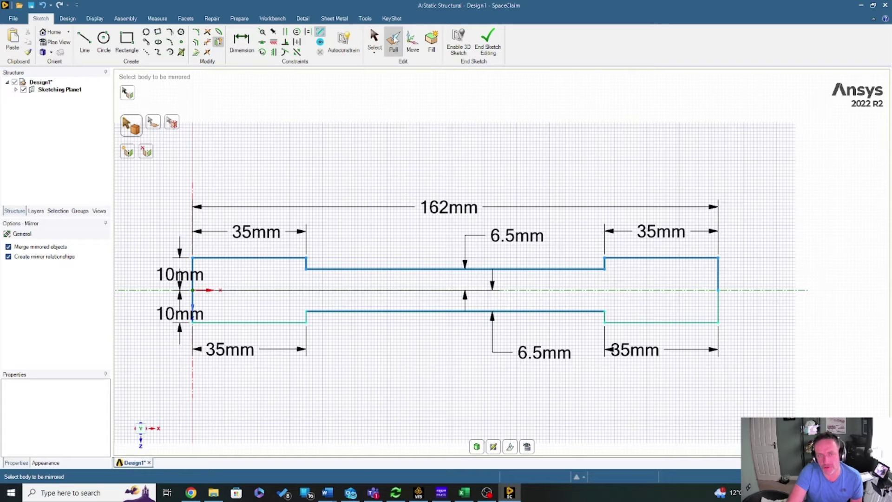
# End the sketch as a surface and trial-pull the dumbbell face to 7 mm.
pyautogui.click(394, 39)
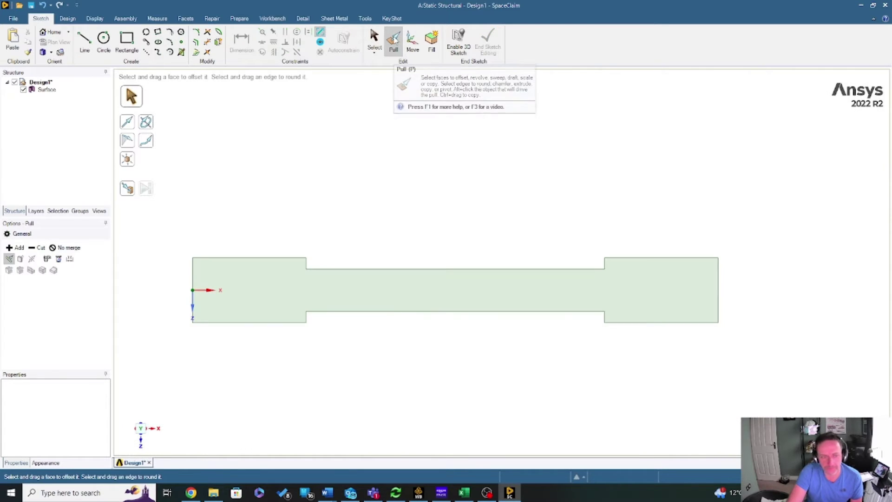
pyautogui.moveTo(339, 256); pyautogui.dragTo(344, 157, button='middle')
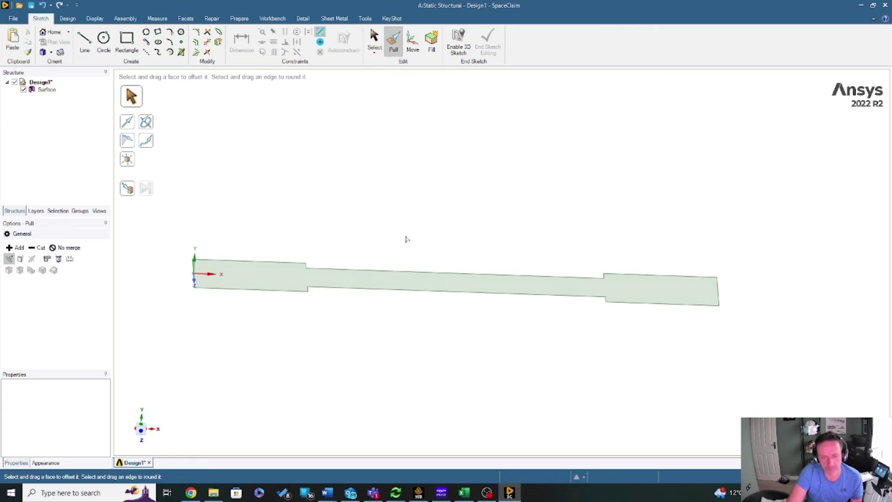
pyautogui.click(423, 285)
pyautogui.click(454, 278)
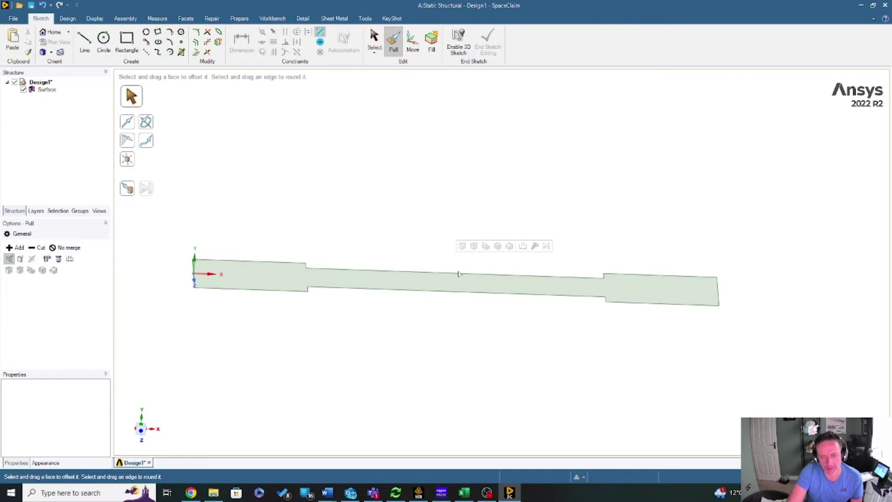
pyautogui.moveTo(456, 279); pyautogui.dragTo(460, 243)
pyautogui.write('7')
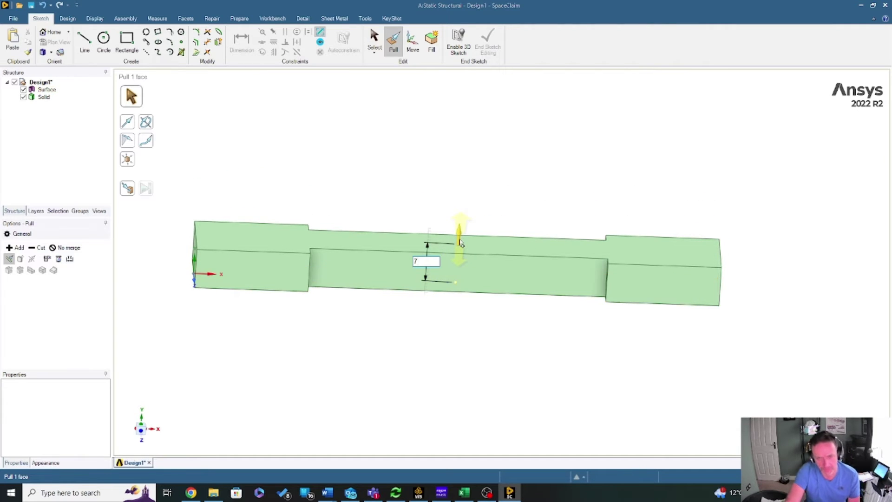
pyautogui.press('Return')
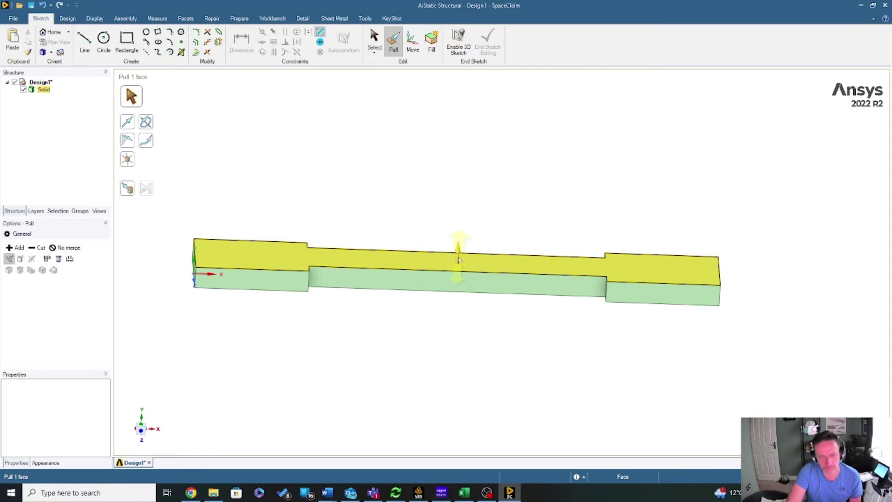
# Pull the top face further, then undo the pulls back to the flat surface.
pyautogui.click(146, 197)
pyautogui.moveTo(435, 298)
pyautogui.mouseDown(button='middle')
pyautogui.moveTo(408, 294)
pyautogui.moveTo(427, 299)
pyautogui.mouseUp(button='middle')
pyautogui.click(458, 257)
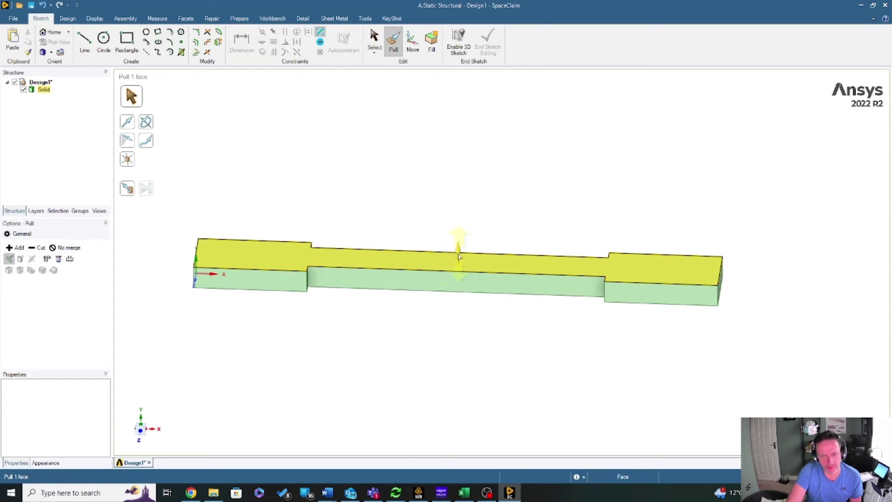
pyautogui.moveTo(458, 239)
pyautogui.mouseDown()
pyautogui.moveTo(460, 209)
pyautogui.moveTo(459, 221)
pyautogui.mouseUp()
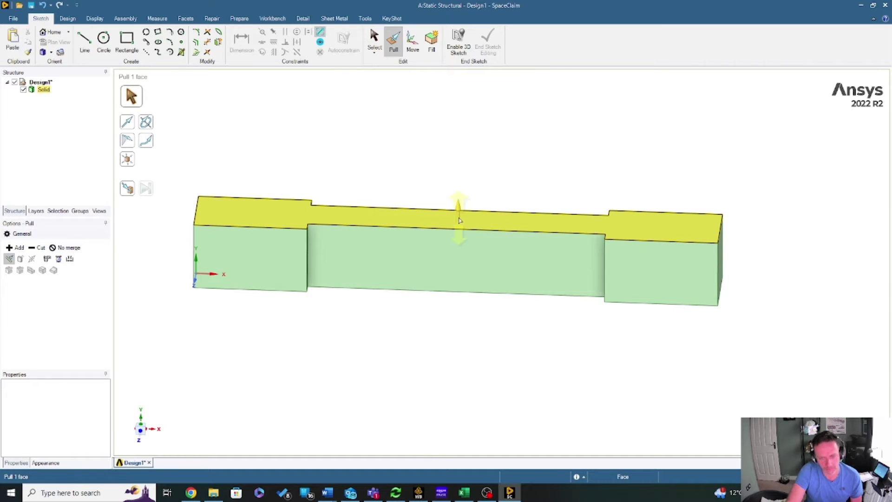
pyautogui.hotkey('ctrl', 'z')
pyautogui.hotkey('ctrl', 'z')
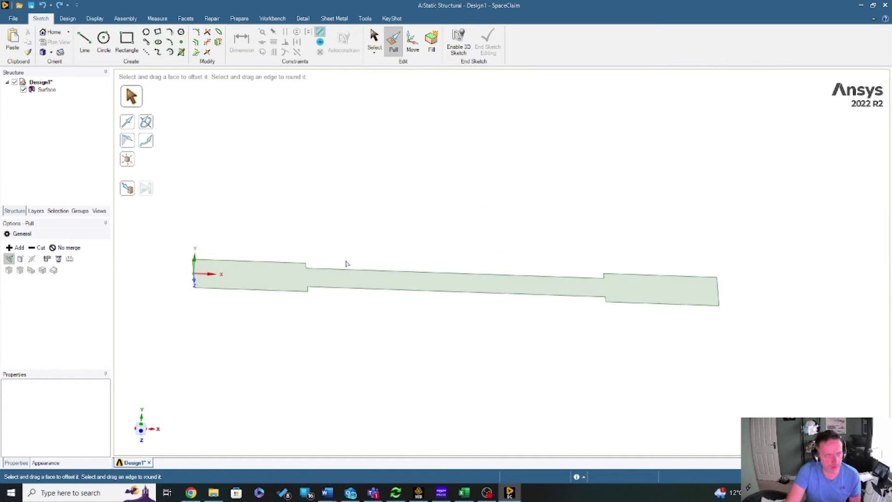
# Pull the dumbbell surface up 7 mm into a solid, dismissing the notification and extrude error.
pyautogui.click(441, 271)
pyautogui.moveTo(455, 270); pyautogui.dragTo(459, 257)
pyautogui.write('7')
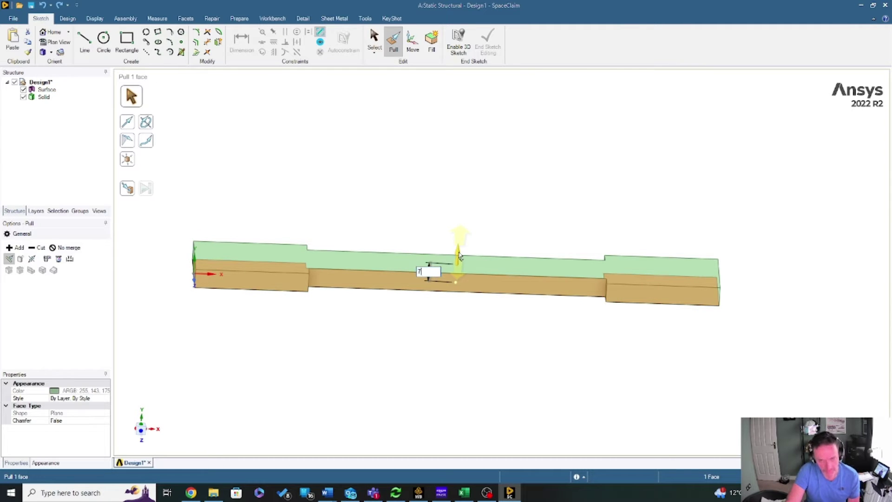
pyautogui.press('Return')
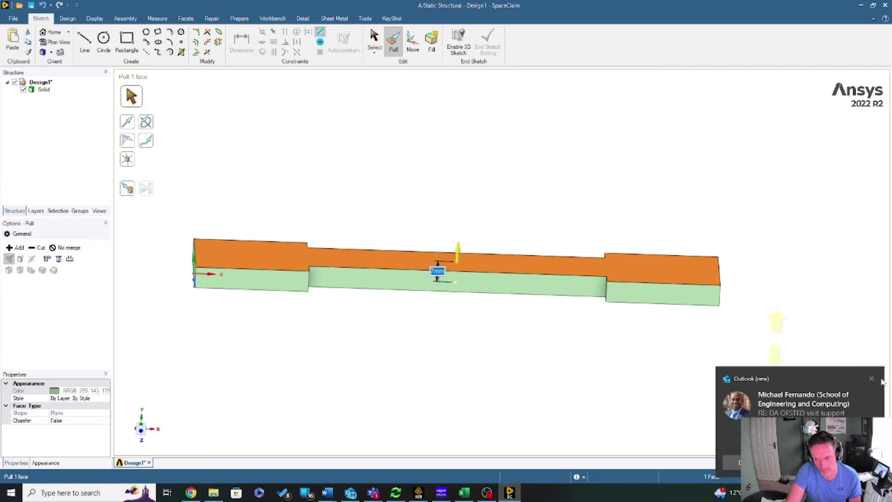
pyautogui.click(872, 379)
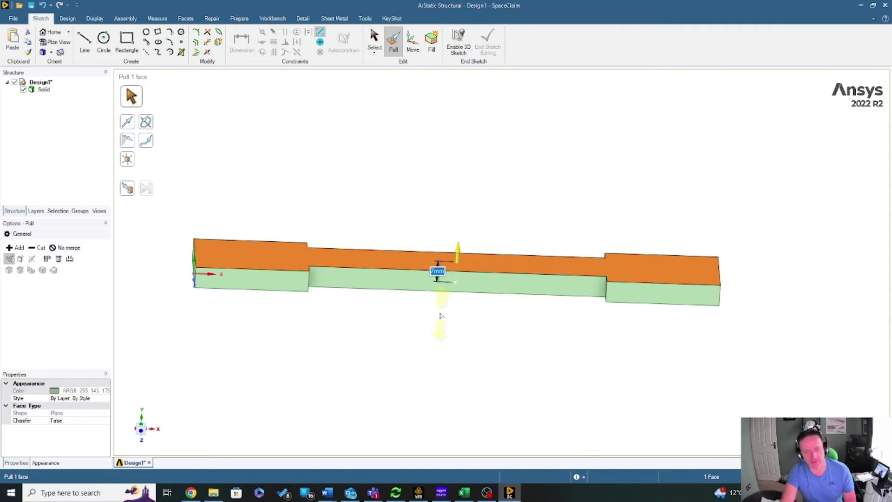
pyautogui.click(441, 316)
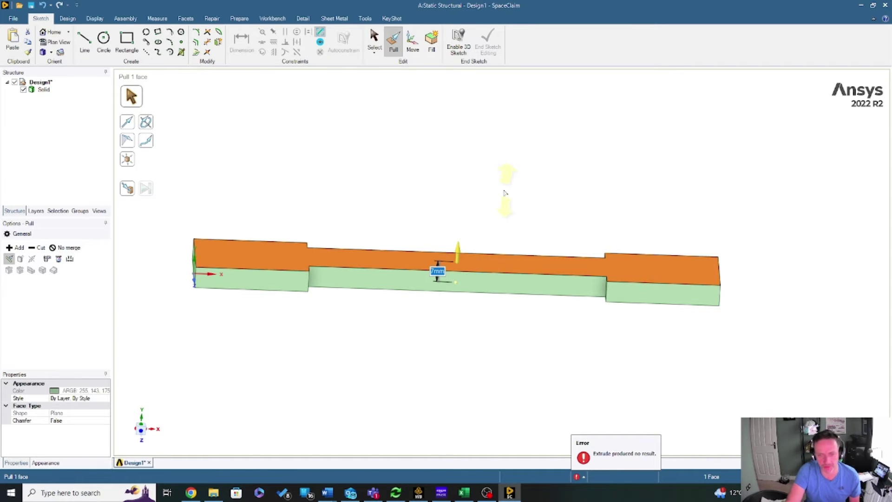
pyautogui.press('Escape')
pyautogui.click(576, 477)
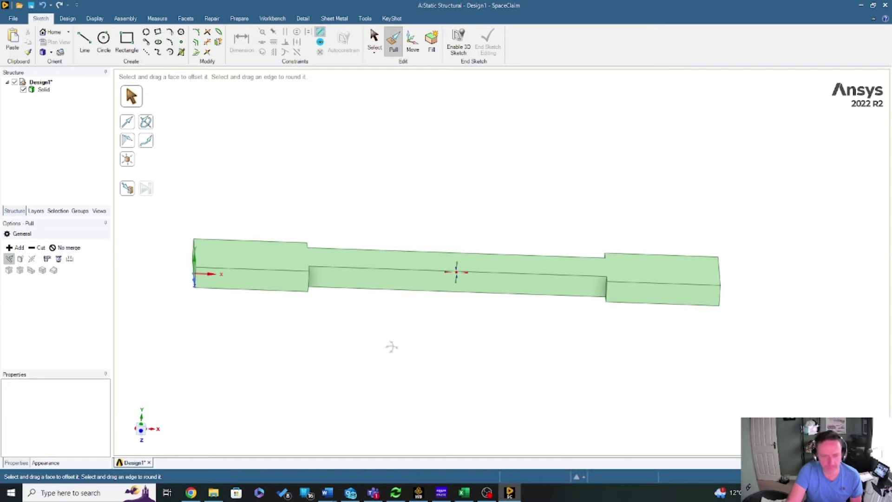
# Orbit the solid bar through three-quarter and side views to inspect it.
pyautogui.moveTo(391, 347); pyautogui.dragTo(364, 370, button='middle')
pyautogui.moveTo(438, 356); pyautogui.dragTo(374, 381, button='middle')
pyautogui.moveTo(280, 341); pyautogui.dragTo(590, 290, button='middle')
pyautogui.moveTo(271, 260); pyautogui.dragTo(363, 139, button='middle')
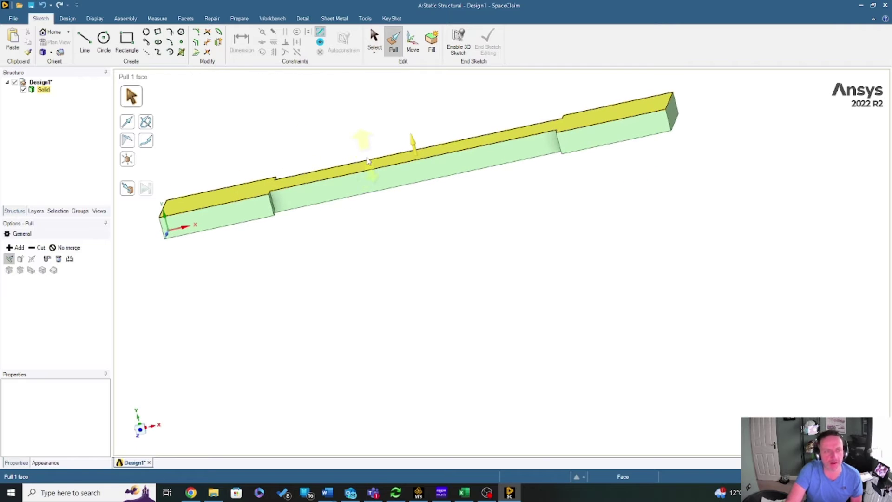
pyautogui.scroll(-3, 393, 210)
pyautogui.scroll(6, 345, 184)
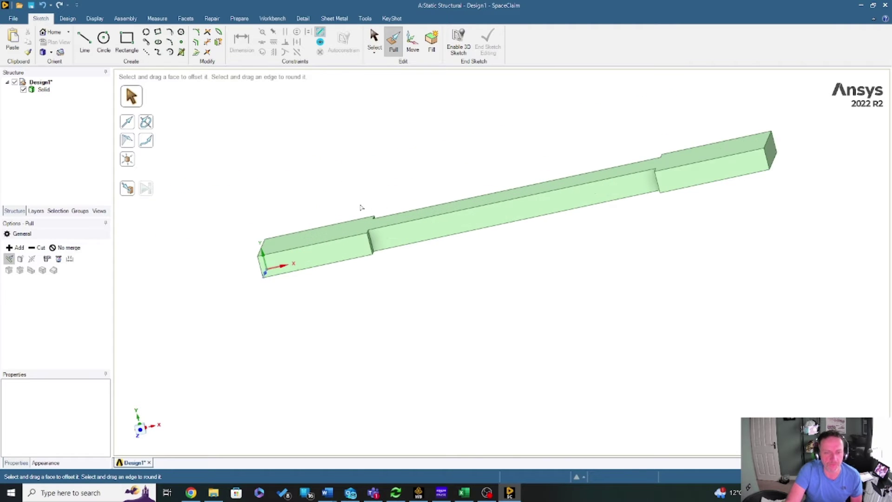
pyautogui.click(261, 267)
pyautogui.moveTo(438, 175); pyautogui.dragTo(398, 215, button='middle')
# Pull the first shoulder step edge into a 27.5 mm round.
pyautogui.click(398, 215)
pyautogui.scroll(5, 392, 219)
pyautogui.scroll(-4, 392, 219)
pyautogui.scroll(2, 348, 133)
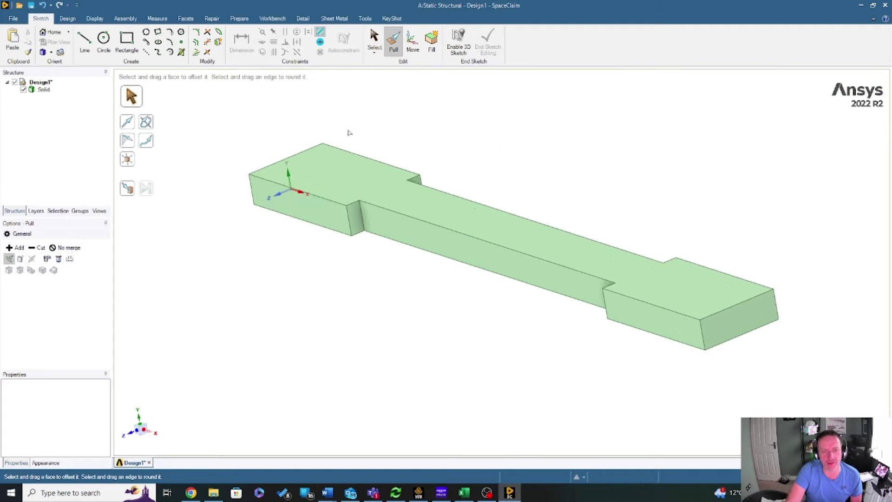
pyautogui.click(394, 193)
pyautogui.scroll(4, 394, 194)
pyautogui.press('Escape')
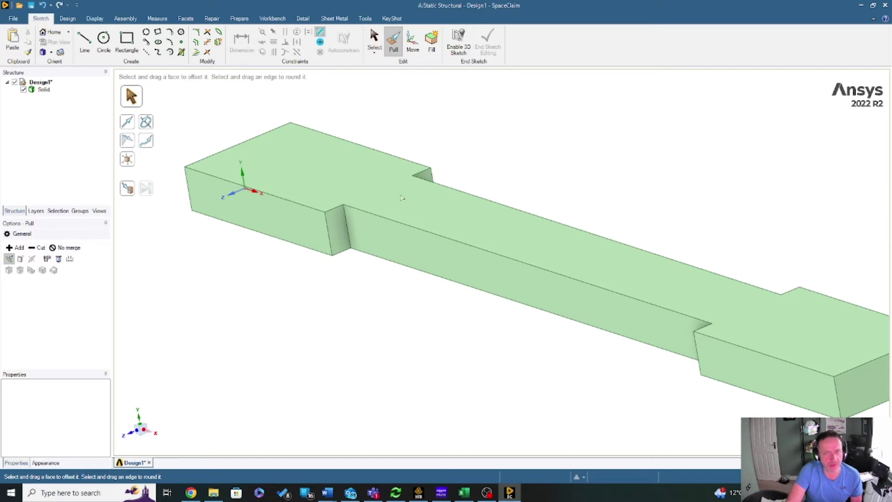
pyautogui.click(350, 239)
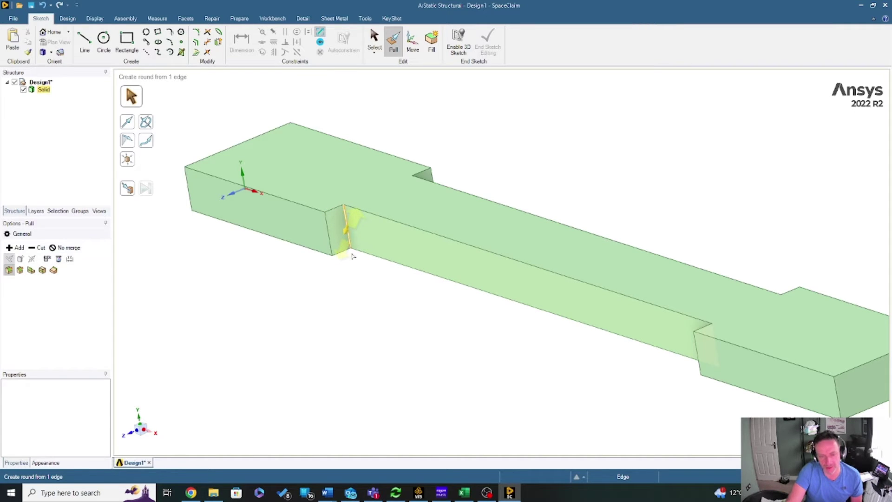
pyautogui.moveTo(352, 256); pyautogui.dragTo(359, 346)
pyautogui.write('27.')
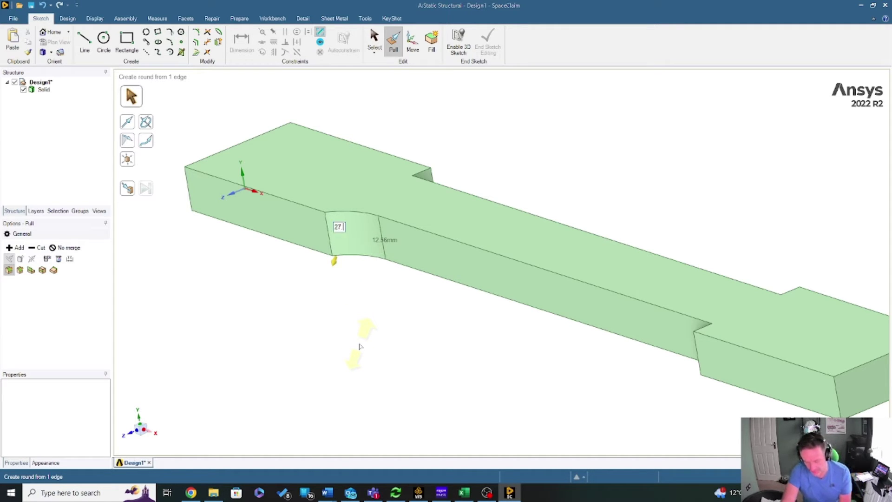
pyautogui.write('5')
pyautogui.press('Return')
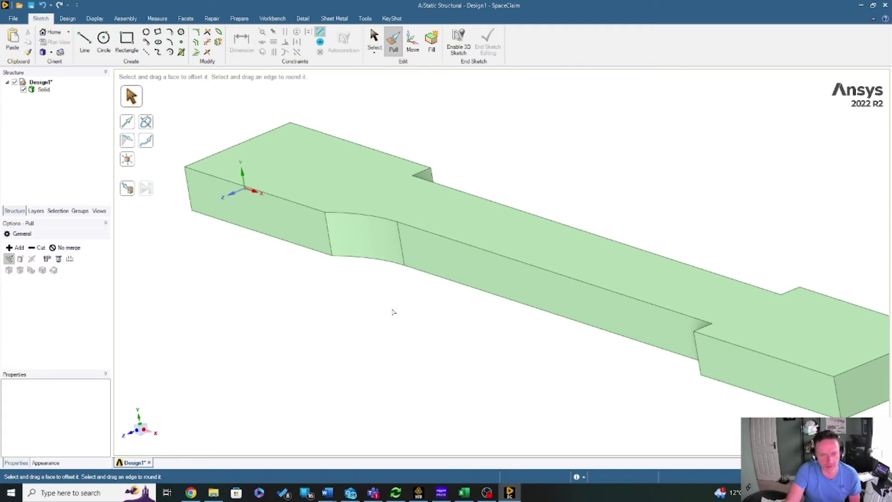
# Fillet the opposite shoulder's vertical step edge with a 2 mm radius.
pyautogui.moveTo(465, 335); pyautogui.dragTo(502, 227, button='middle')
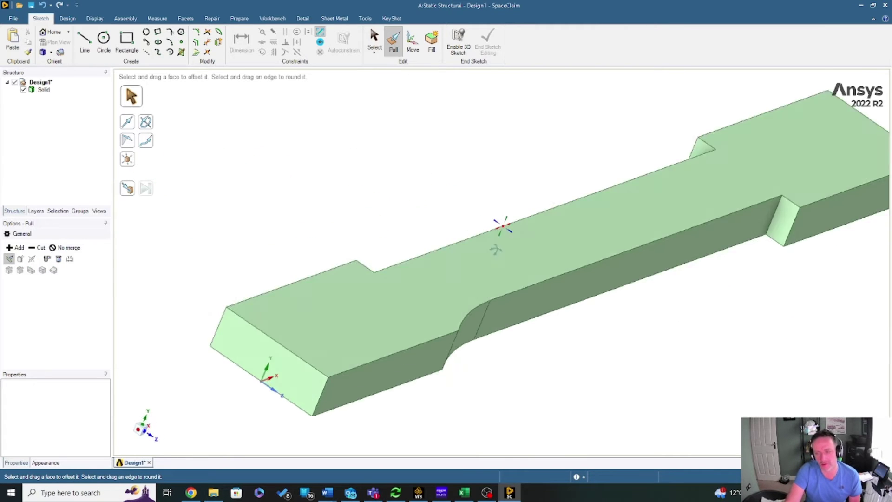
pyautogui.scroll(5, 501, 228)
pyautogui.scroll(-6, 605, 271)
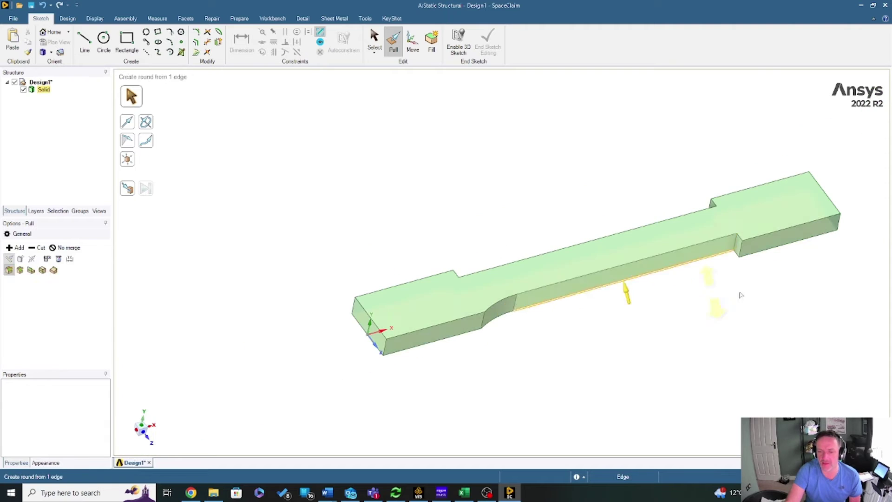
pyautogui.scroll(3, 802, 257)
pyautogui.click(690, 229)
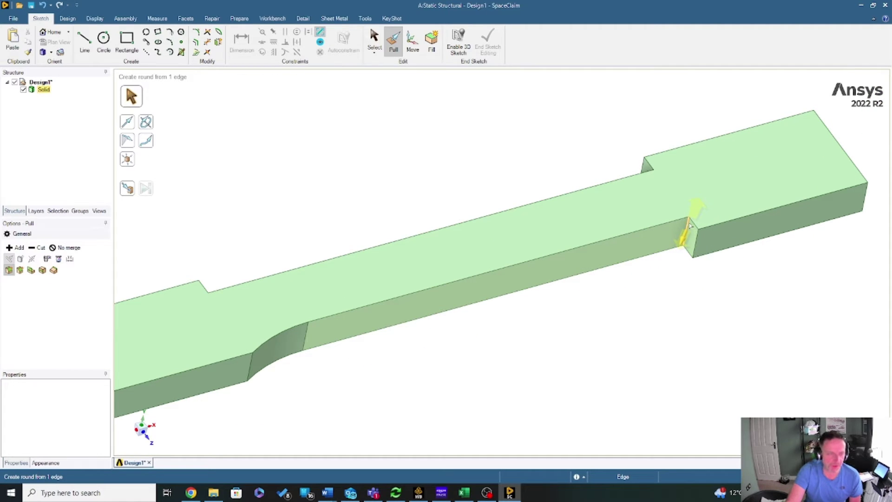
pyautogui.click(678, 246)
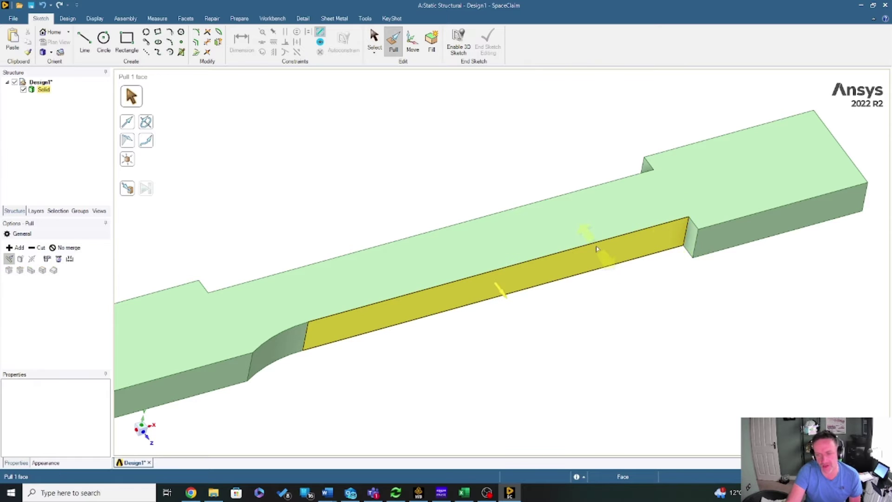
pyautogui.click(688, 226)
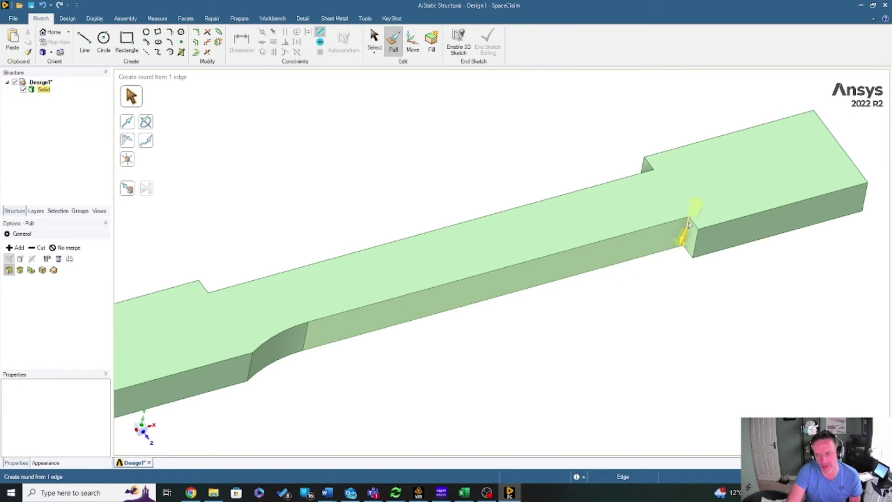
pyautogui.moveTo(689, 224); pyautogui.dragTo(624, 348)
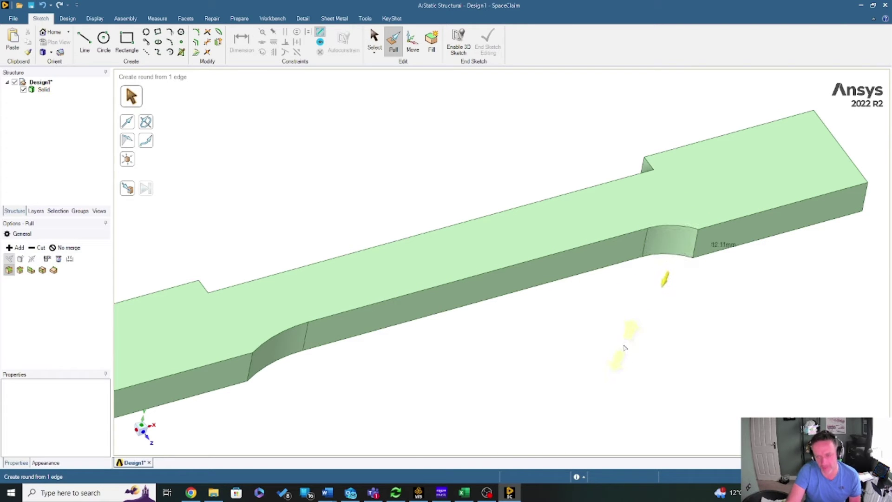
pyautogui.write('27.5')
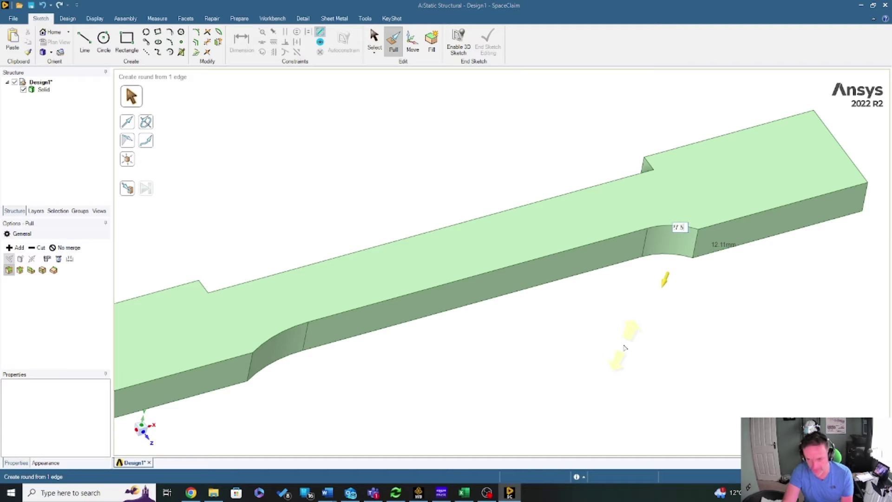
pyautogui.press('Return')
# Widen the round at the part's left end to about 7.2 mm.
pyautogui.moveTo(523, 179); pyautogui.dragTo(674, 201, button='middle')
pyautogui.moveTo(470, 333); pyautogui.dragTo(648, 295, button='middle')
pyautogui.click(607, 165)
pyautogui.click(647, 294)
pyautogui.click(208, 110)
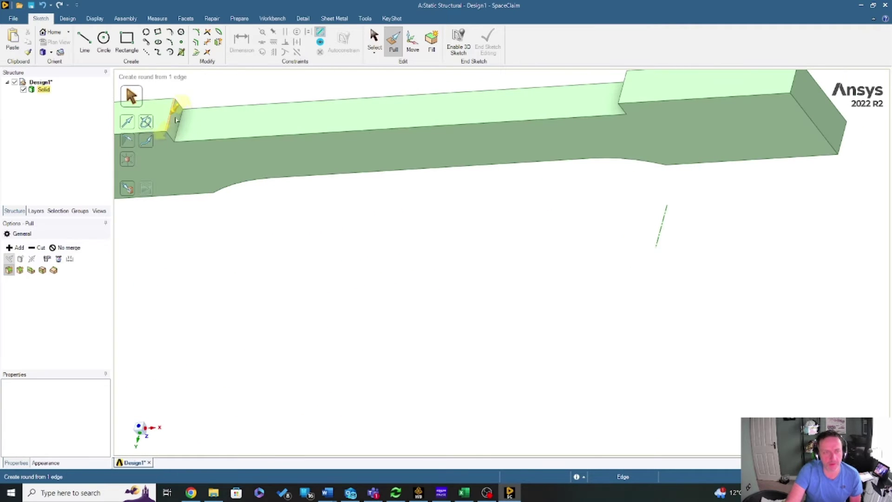
pyautogui.moveTo(209, 110); pyautogui.dragTo(259, 98)
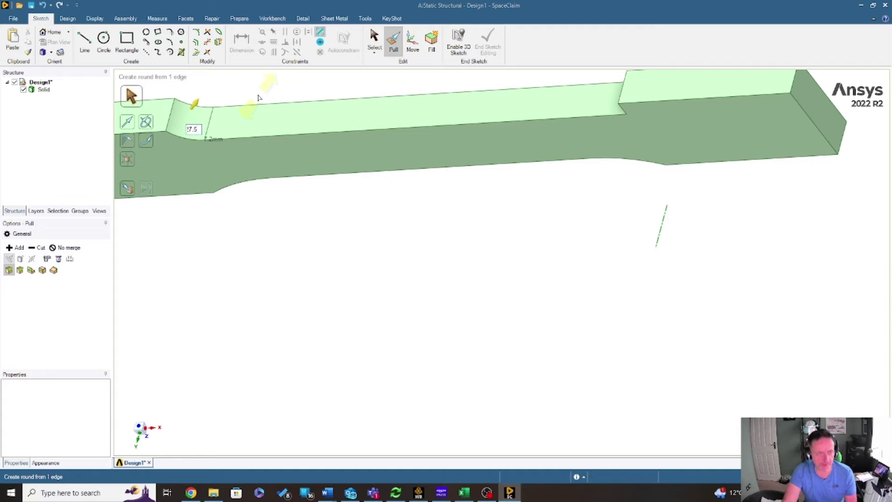
pyautogui.moveTo(259, 98); pyautogui.dragTo(257, 94)
# Drag the short diagonal edge at the right step into a round.
pyautogui.click(448, 125)
pyautogui.moveTo(404, 155); pyautogui.dragTo(572, 112, button='middle')
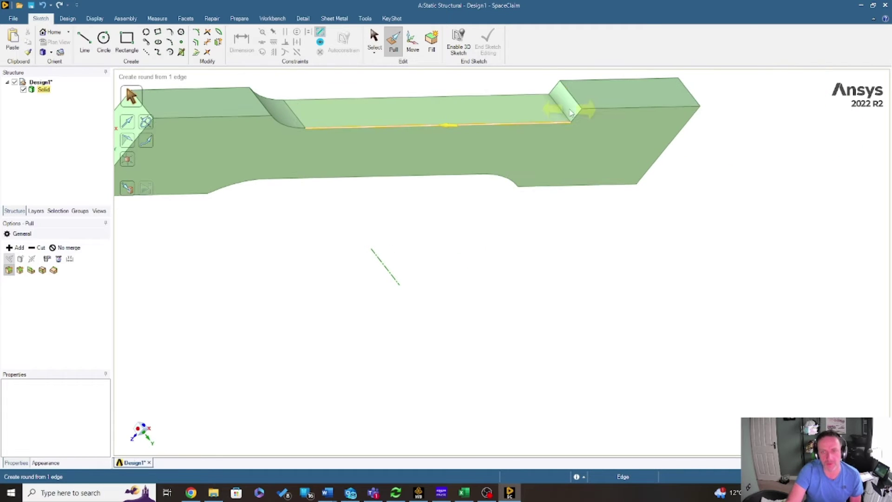
pyautogui.click(566, 119)
pyautogui.moveTo(566, 118); pyautogui.dragTo(478, 91)
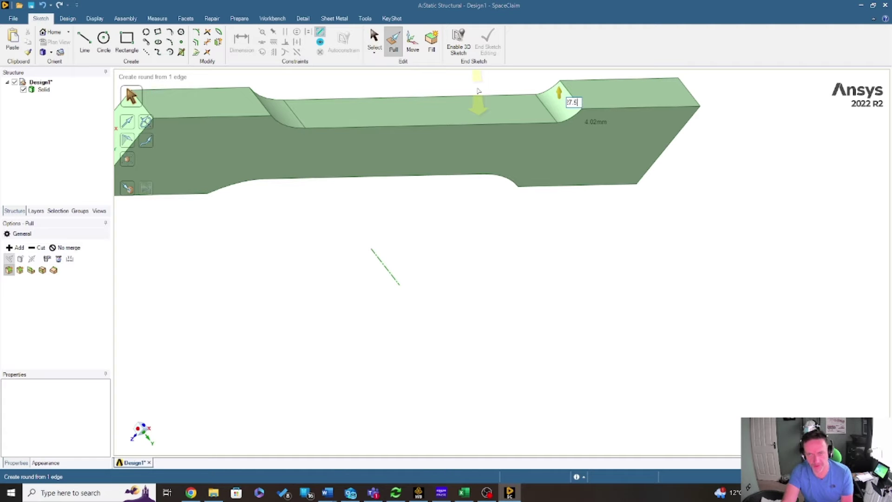
pyautogui.moveTo(384, 136); pyautogui.dragTo(477, 107, button='middle')
pyautogui.scroll(-3, 477, 107)
pyautogui.scroll(5, 508, 113)
pyautogui.scroll(-6, 483, 169)
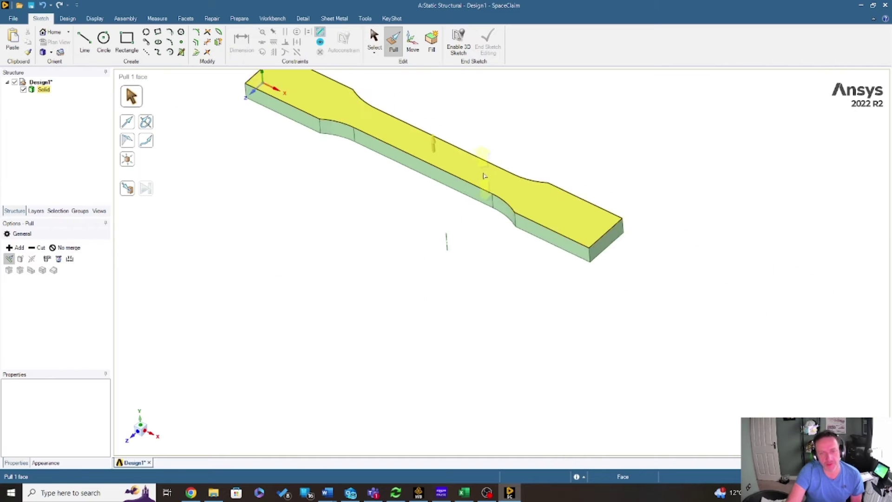
pyautogui.scroll(3, 411, 115)
pyautogui.moveTo(411, 119); pyautogui.dragTo(562, 303, button='middle')
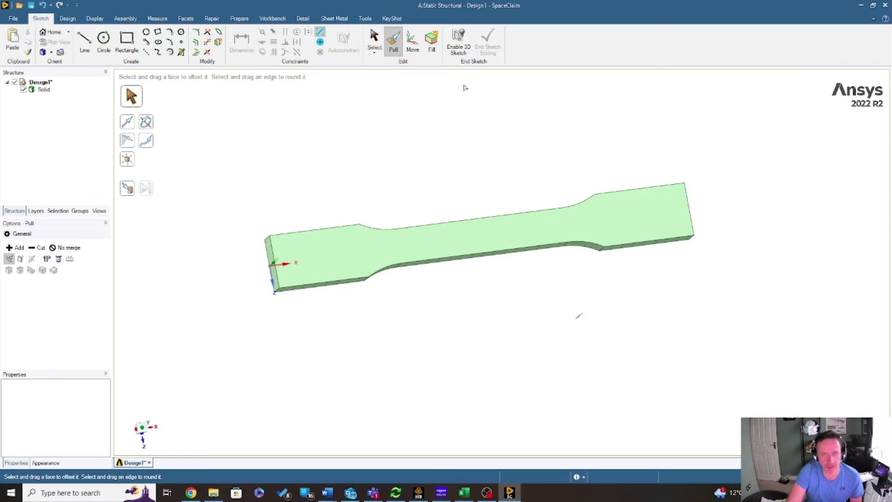
# Create an annotation plane on the top face with the Detail tab's Dimension tool.
pyautogui.click(365, 19)
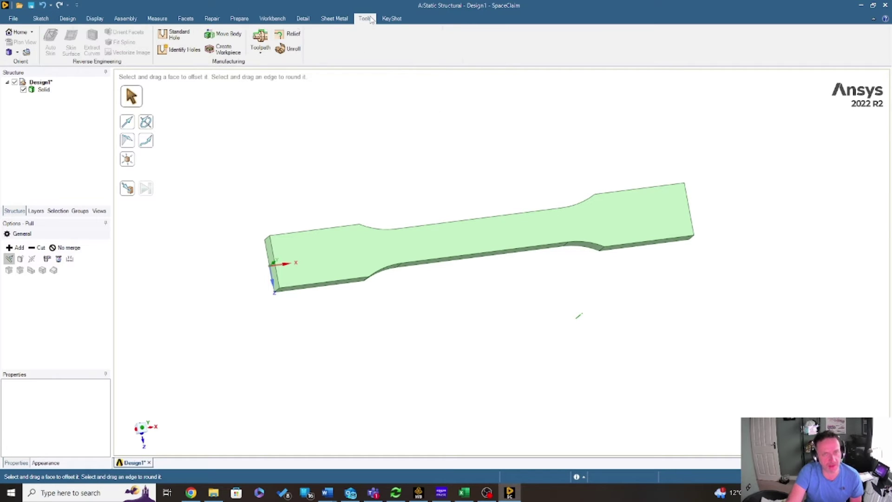
pyautogui.click(303, 19)
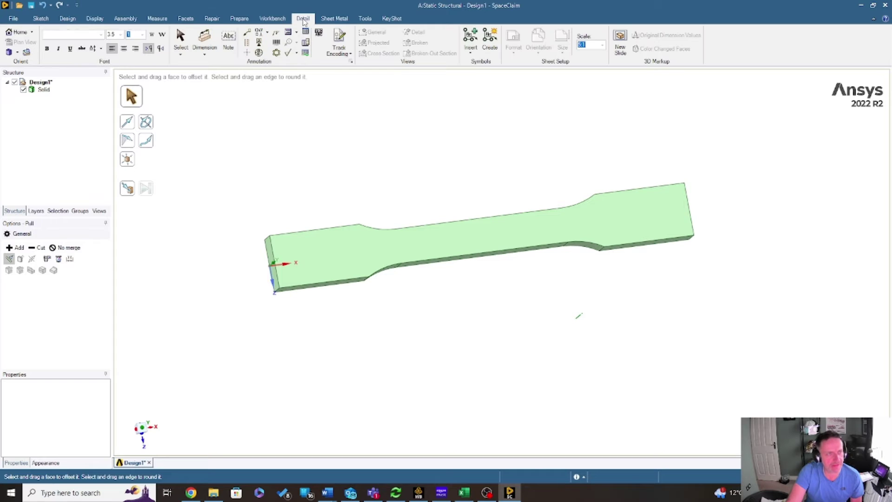
pyautogui.click(204, 42)
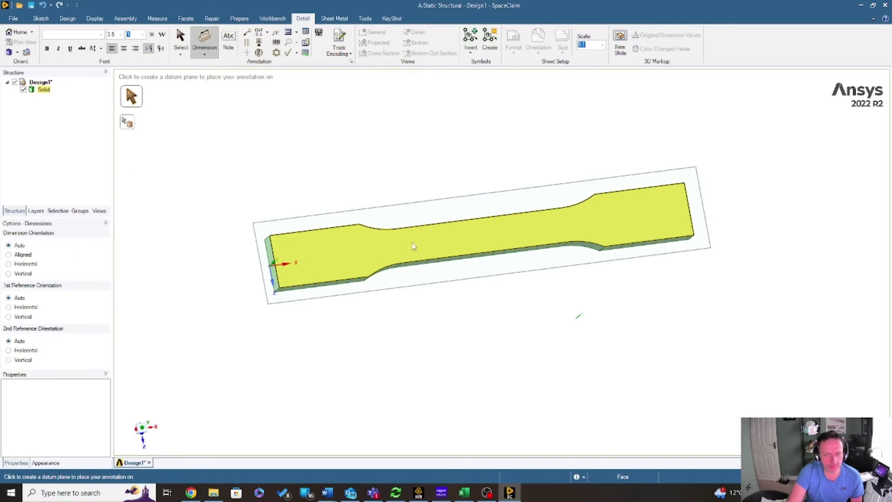
pyautogui.click(413, 249)
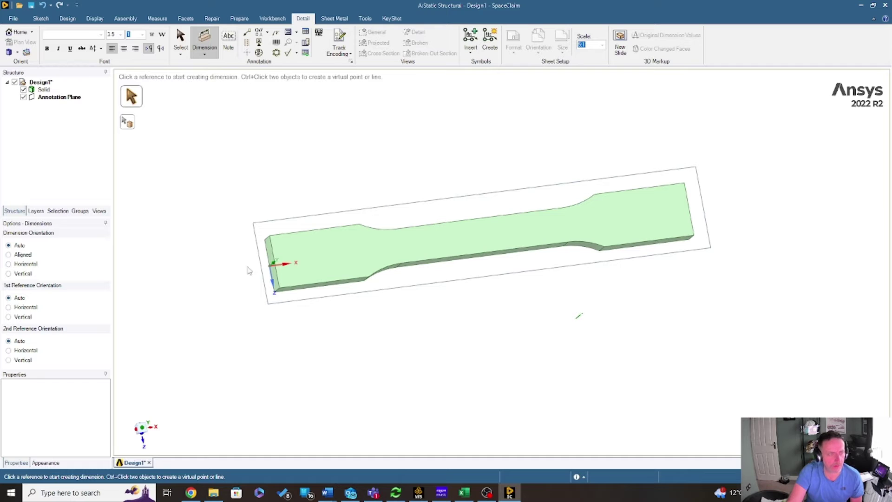
pyautogui.press('Escape')
pyautogui.scroll(-3, 280, 196)
pyautogui.scroll(2, 504, 217)
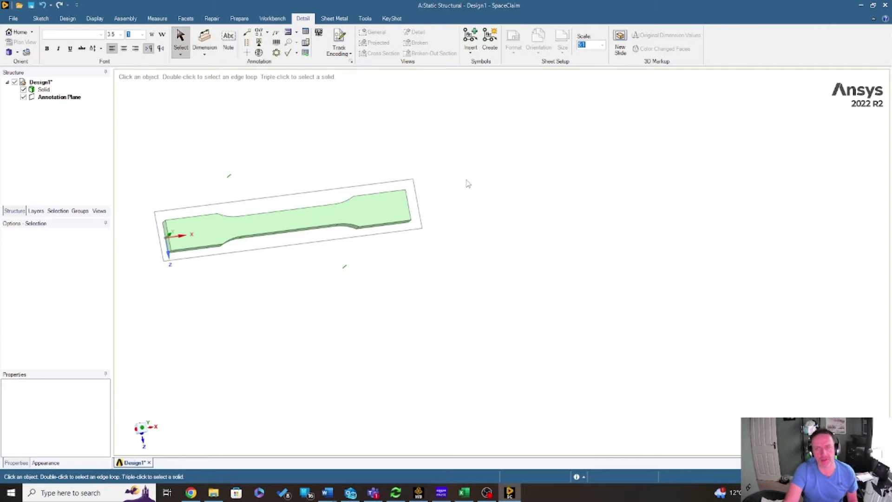
# Switch to the Sketch tools, check the browser, and reselect the specimen's top face.
pyautogui.click(40, 19)
pyautogui.scroll(-3, 268, 224)
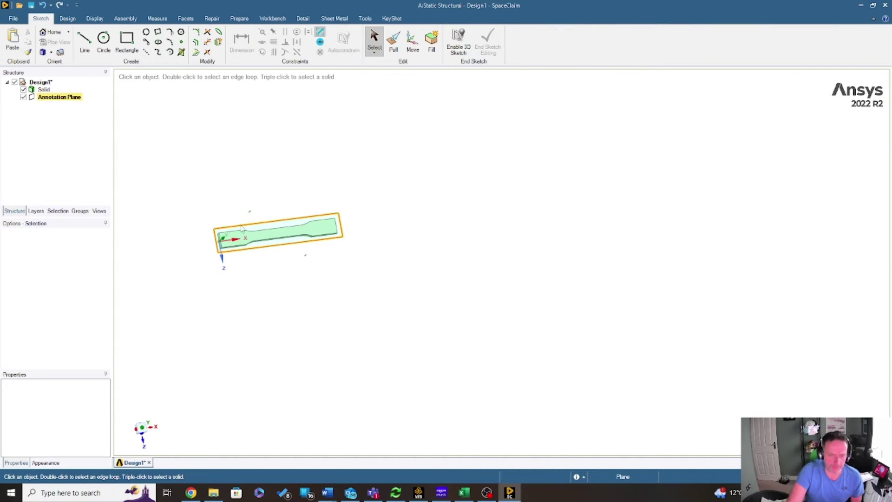
pyautogui.scroll(3, 242, 230)
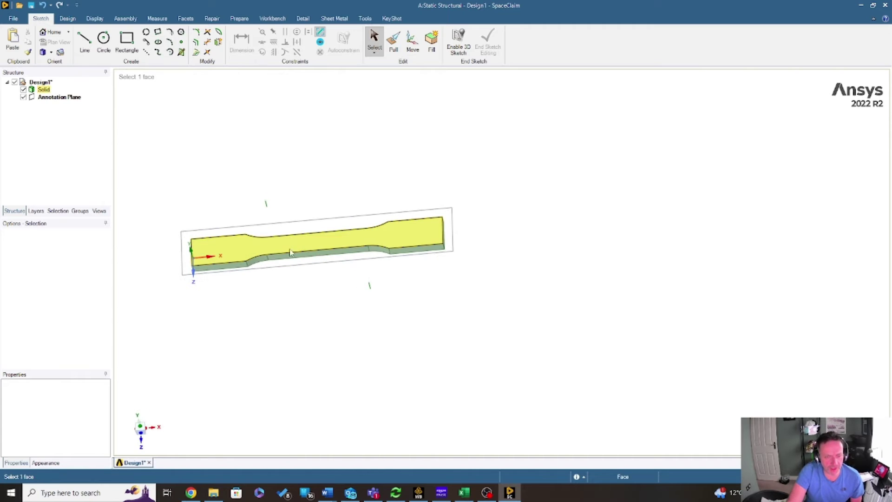
pyautogui.click(190, 493)
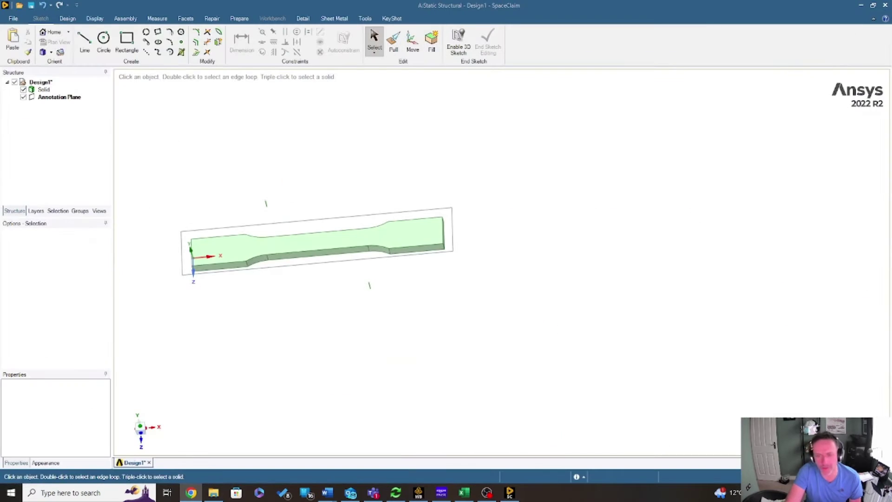
pyautogui.click(235, 244)
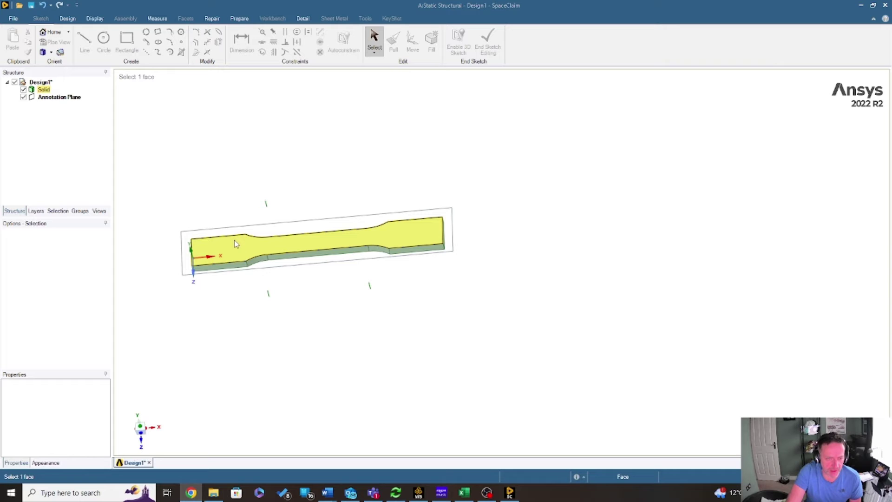
pyautogui.click(405, 234)
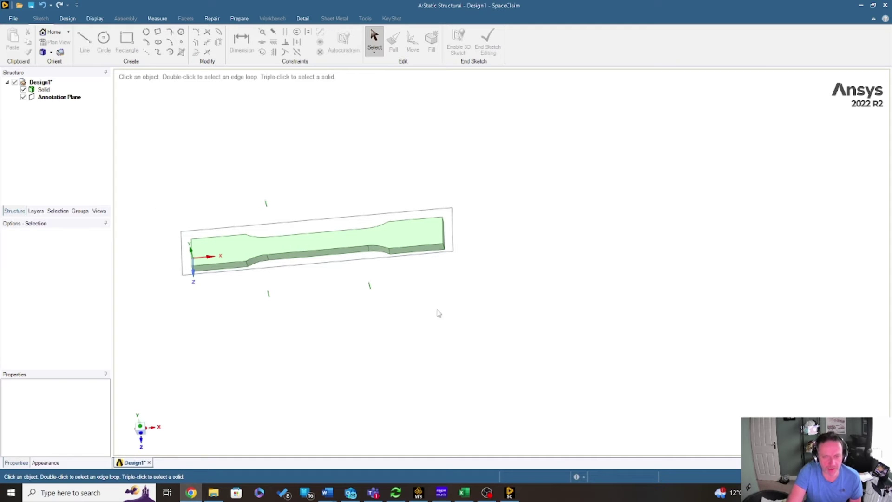
pyautogui.scroll(3, 358, 269)
pyautogui.scroll(-4, 355, 270)
pyautogui.scroll(2, 251, 251)
pyautogui.click(287, 267)
pyautogui.scroll(3, 287, 267)
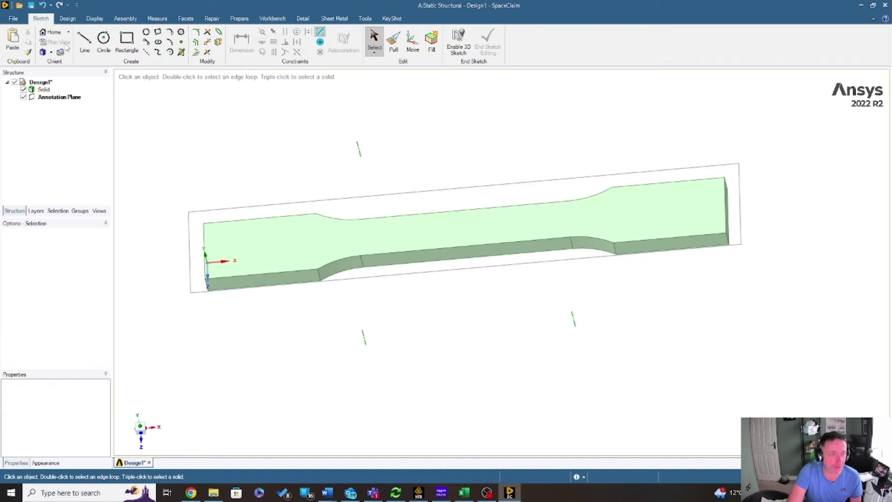
# Draw rectangles on the top-face plane by the waist corners, one measuring 37 mm by 22 mm.
pyautogui.click(128, 45)
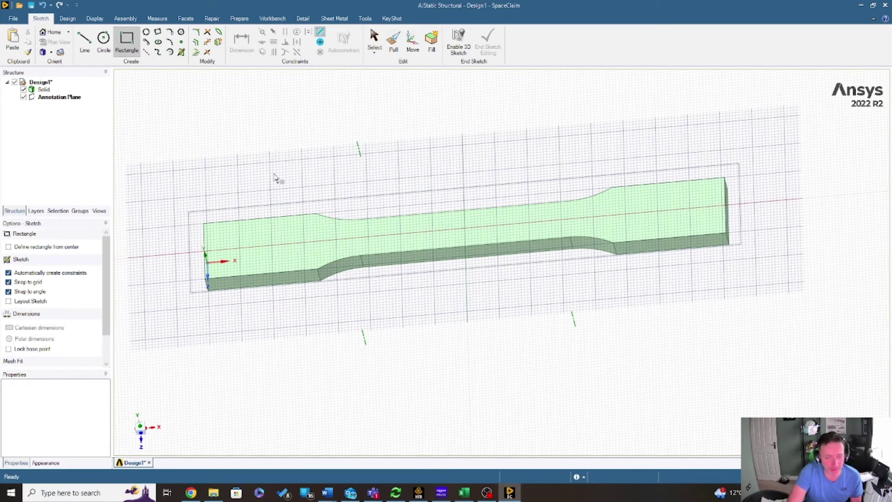
pyautogui.click(297, 241)
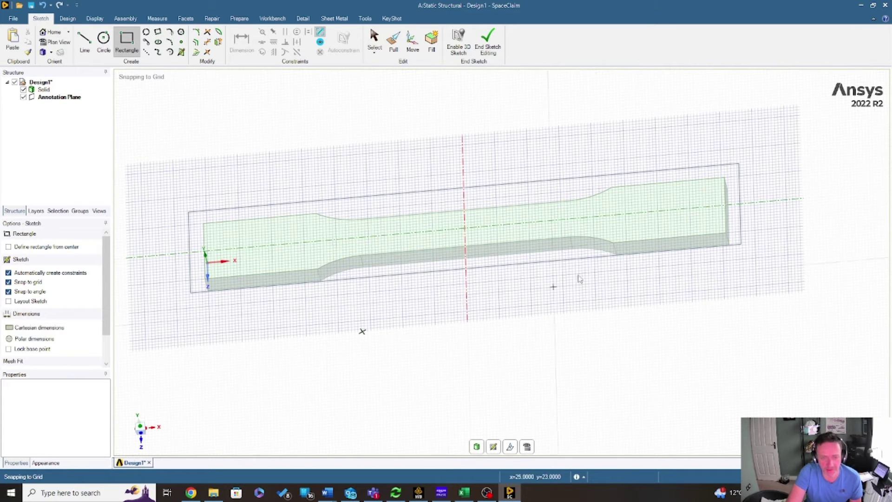
pyautogui.click(613, 243)
pyautogui.click(726, 178)
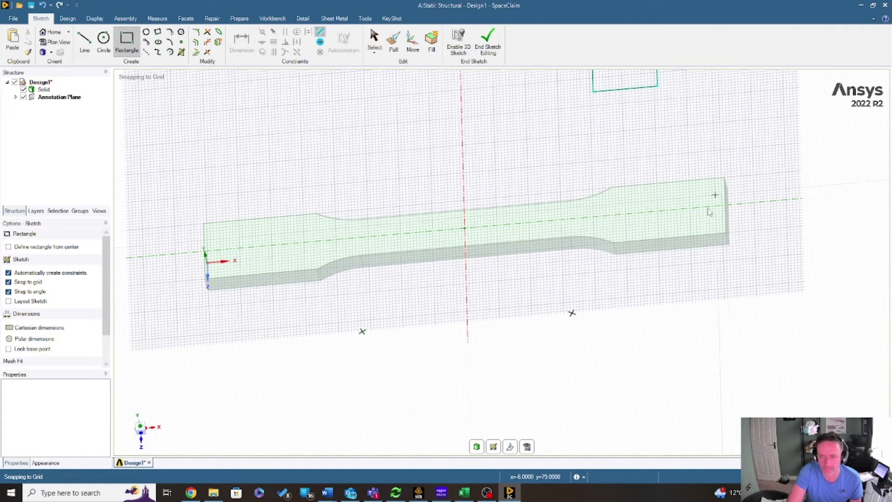
pyautogui.moveTo(502, 205); pyautogui.dragTo(470, 116, button='middle')
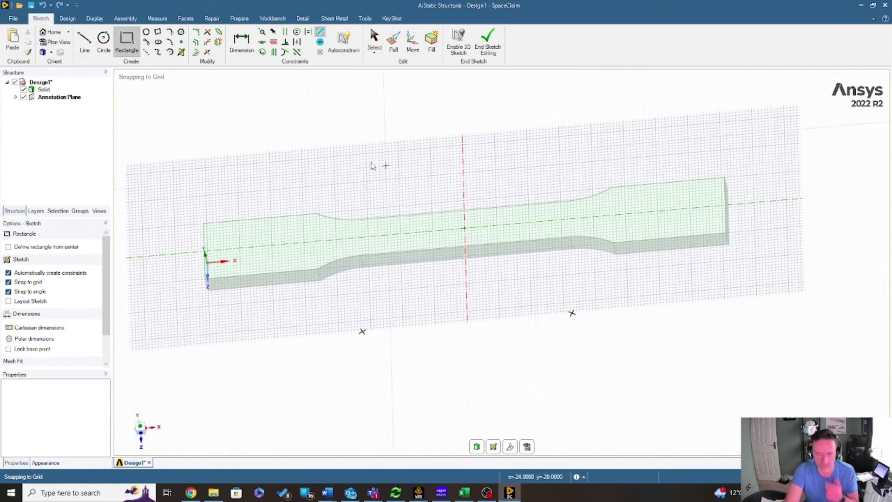
pyautogui.click(726, 234)
pyautogui.click(612, 188)
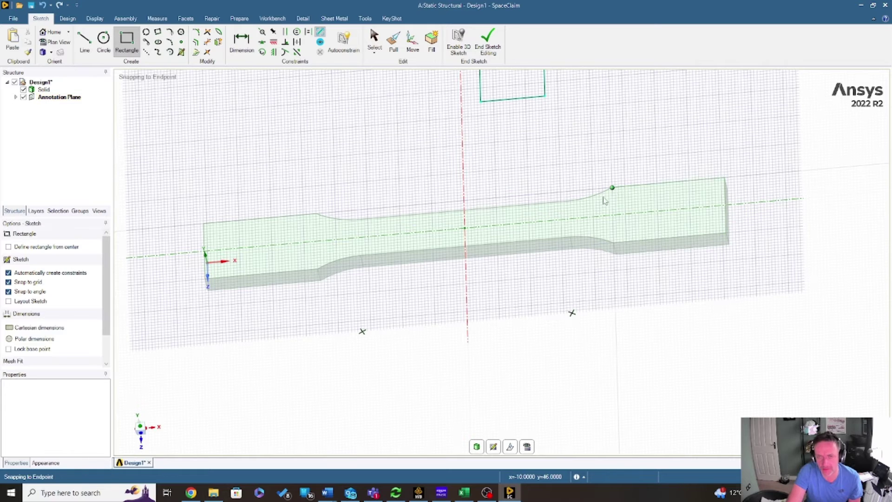
pyautogui.click(316, 214)
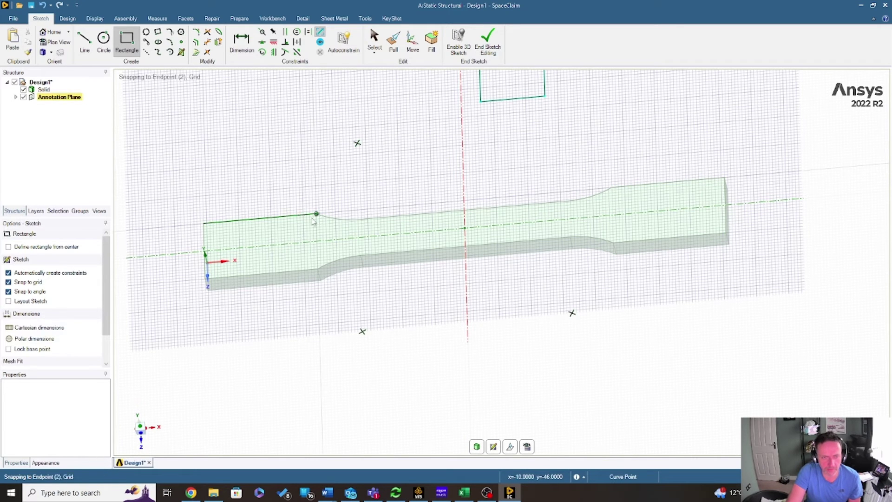
pyautogui.click(202, 288)
pyautogui.scroll(3, 312, 258)
pyautogui.scroll(-5, 312, 259)
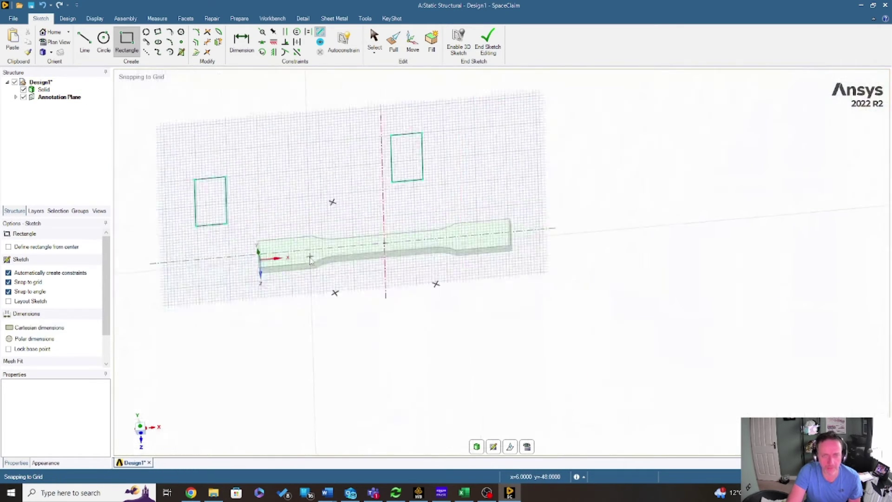
pyautogui.scroll(-3, 311, 258)
pyautogui.moveTo(308, 253)
pyautogui.mouseDown(button='middle')
pyautogui.moveTo(306, 175)
pyautogui.moveTo(412, 201)
pyautogui.moveTo(458, 282)
pyautogui.mouseUp(button='middle')
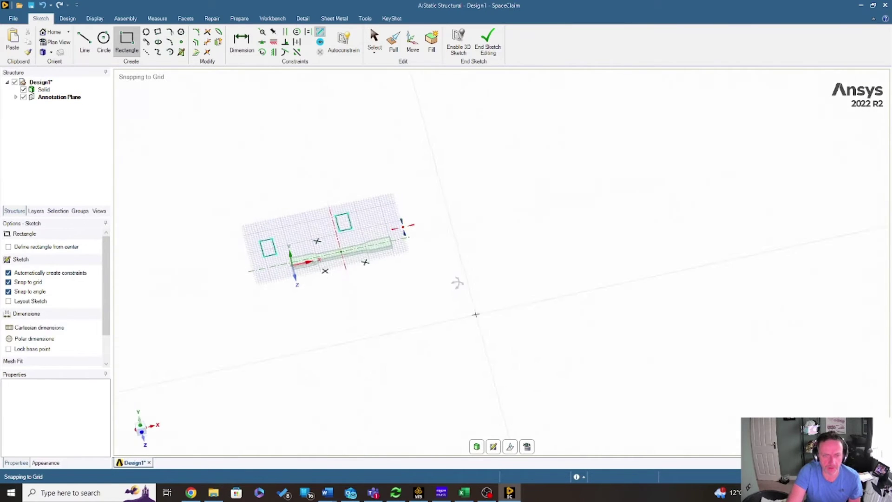
# End the previous sketch, then delete the annotation plane and the sketched surface.
pyautogui.press('v')
pyautogui.click(487, 42)
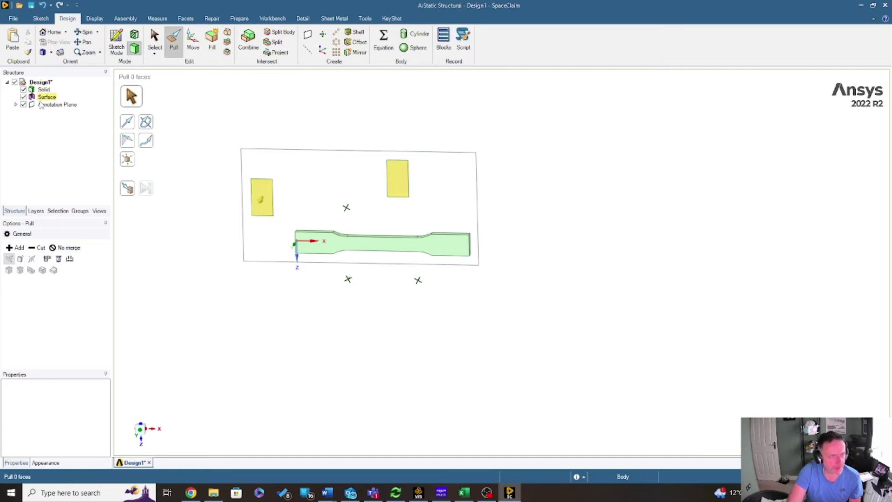
pyautogui.click(53, 106)
pyautogui.rightClick(53, 106)
pyautogui.click(80, 170)
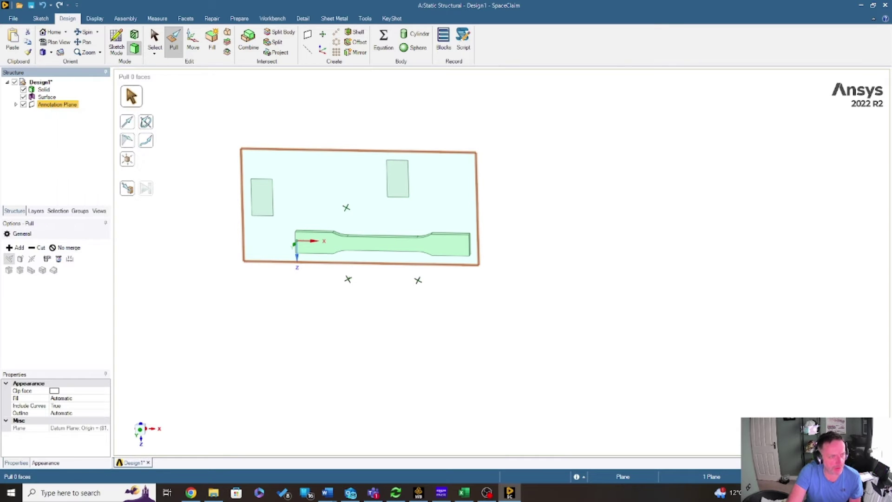
pyautogui.rightClick(48, 100)
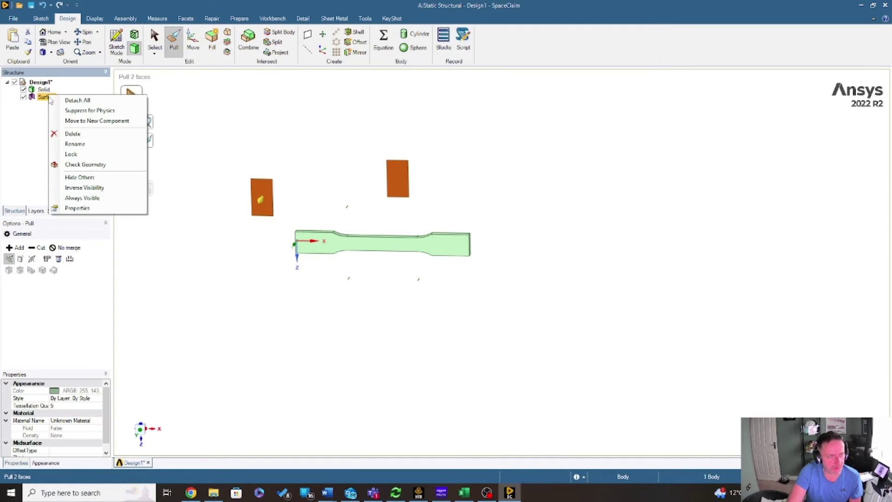
pyautogui.click(101, 133)
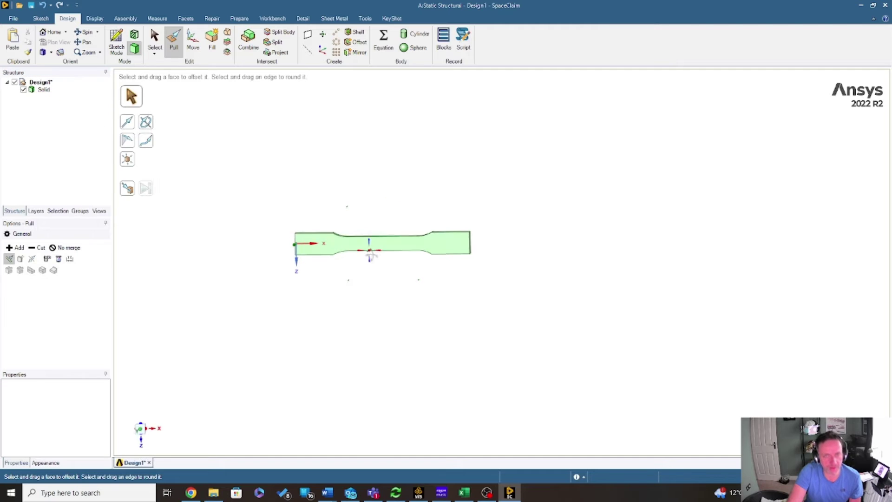
# Sketch a rectangle over the right grip end on the specimen's top face.
pyautogui.moveTo(369, 249); pyautogui.dragTo(392, 147, button='middle')
pyautogui.click(330, 251)
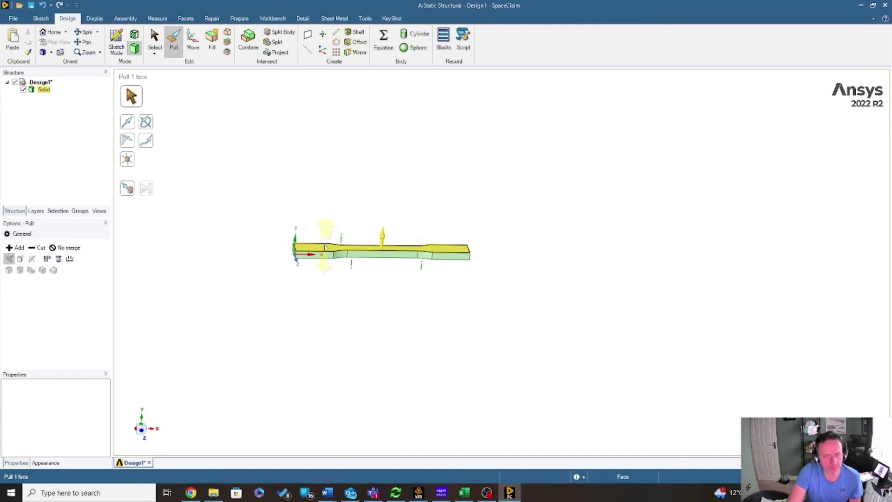
pyautogui.click(330, 251)
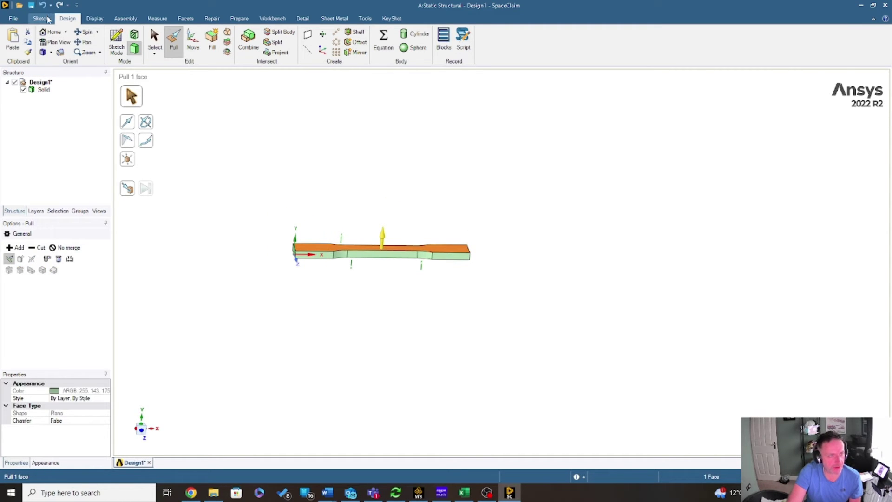
pyautogui.click(47, 19)
pyautogui.click(126, 41)
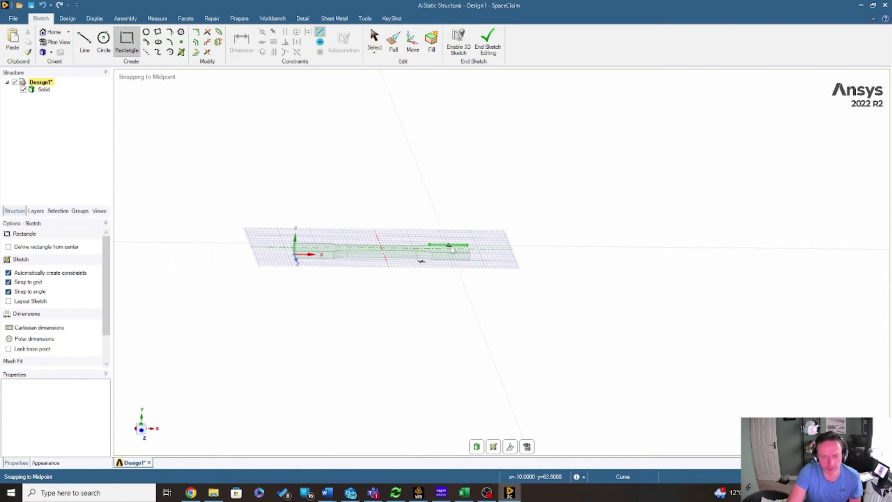
pyautogui.moveTo(452, 250)
pyautogui.mouseDown(button='middle')
pyautogui.moveTo(446, 289)
pyautogui.moveTo(419, 277)
pyautogui.mouseUp(button='middle')
pyautogui.scroll(3, 421, 269)
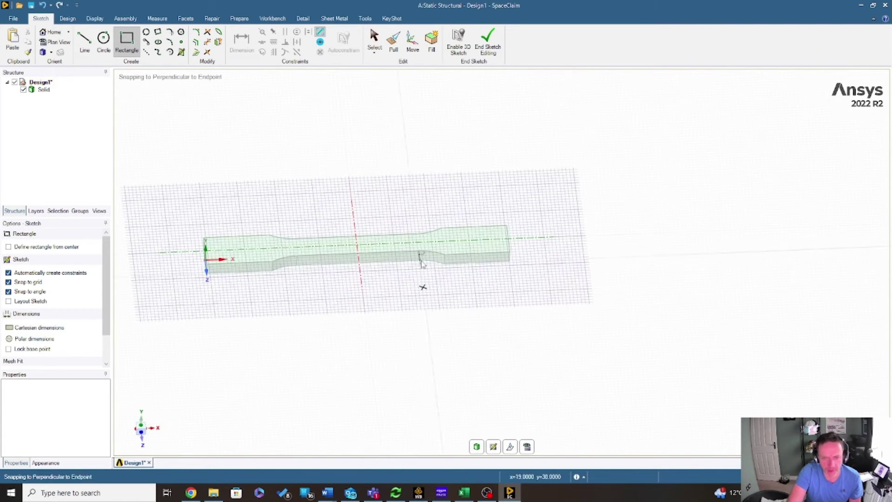
pyautogui.scroll(3, 422, 263)
pyautogui.click(422, 292)
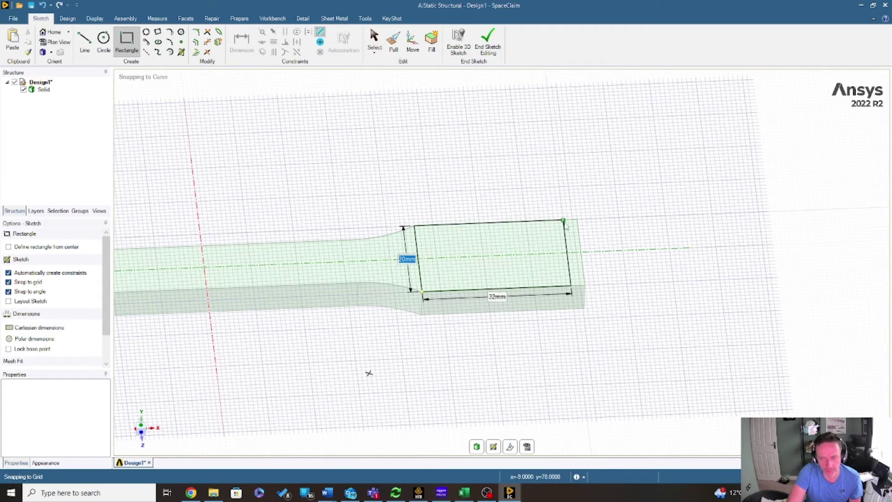
pyautogui.click(564, 222)
# Add a rectangle over the left grip end and return to the Design tools.
pyautogui.scroll(-5, 533, 358)
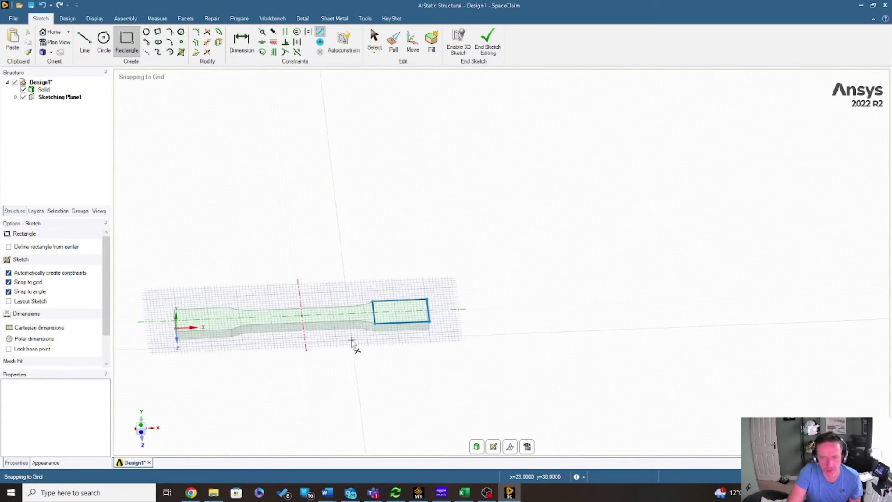
pyautogui.scroll(4, 200, 340)
pyautogui.click(138, 323)
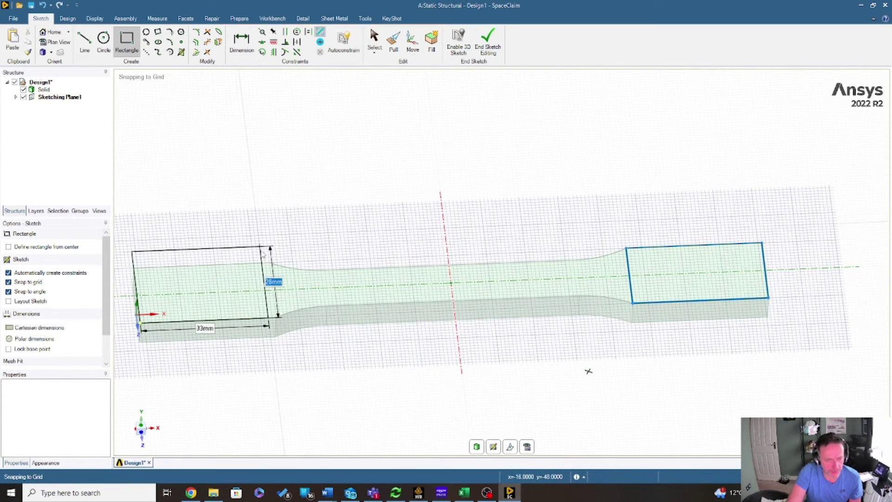
pyautogui.click(269, 264)
pyautogui.scroll(-3, 356, 323)
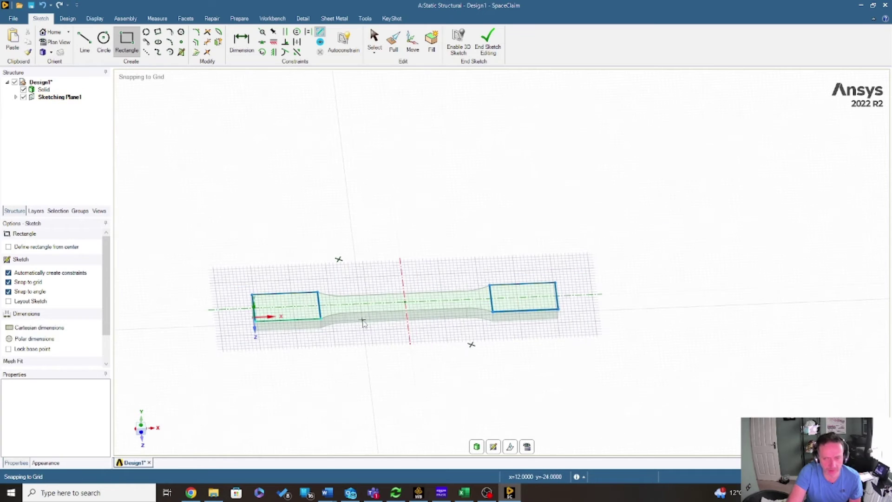
pyautogui.scroll(2, 377, 313)
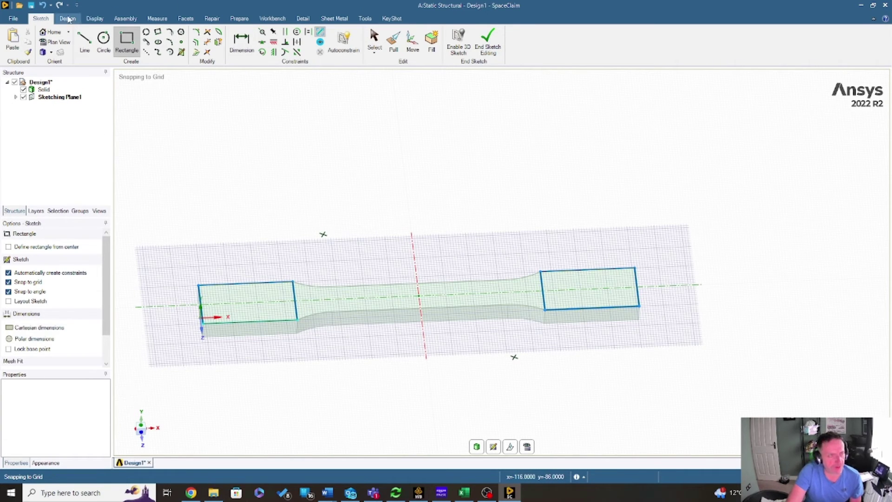
pyautogui.click(94, 18)
pyautogui.click(69, 19)
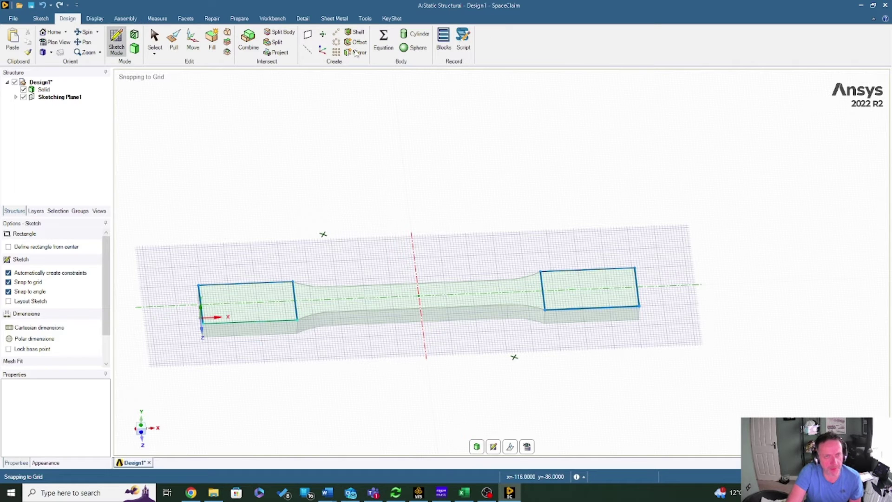
# Sketch 35 mm by 20 mm rectangles over the left and right grip ends on the top face.
pyautogui.click(275, 42)
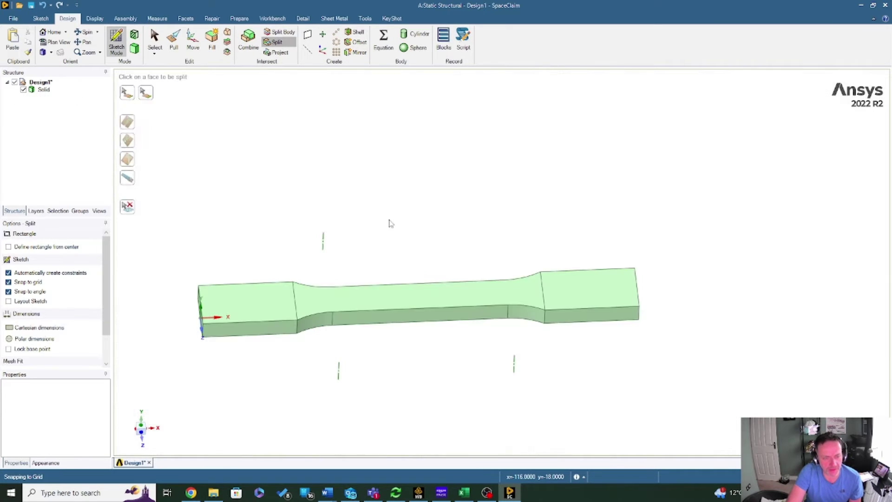
pyautogui.moveTo(514, 347); pyautogui.dragTo(506, 57, button='middle')
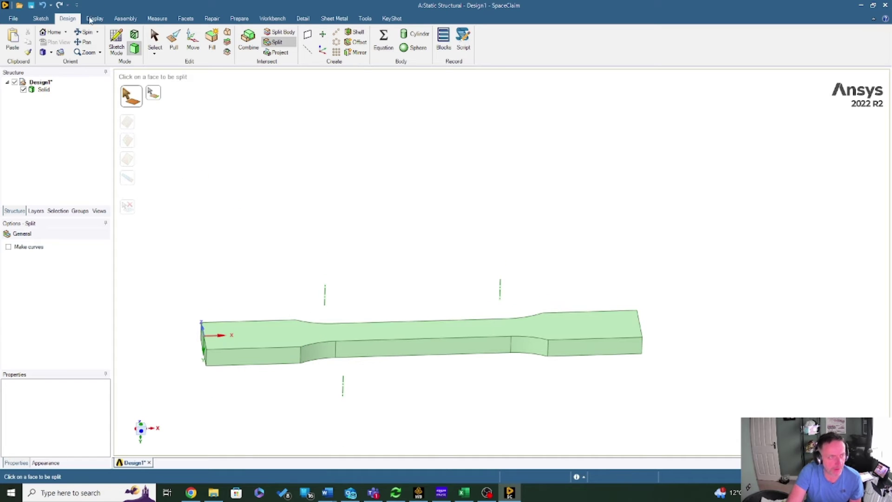
pyautogui.click(40, 19)
pyautogui.click(126, 41)
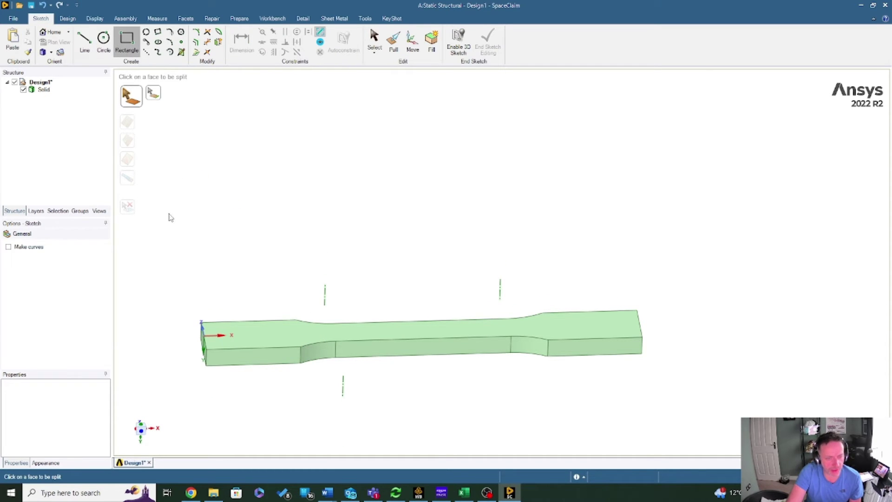
pyautogui.click(274, 334)
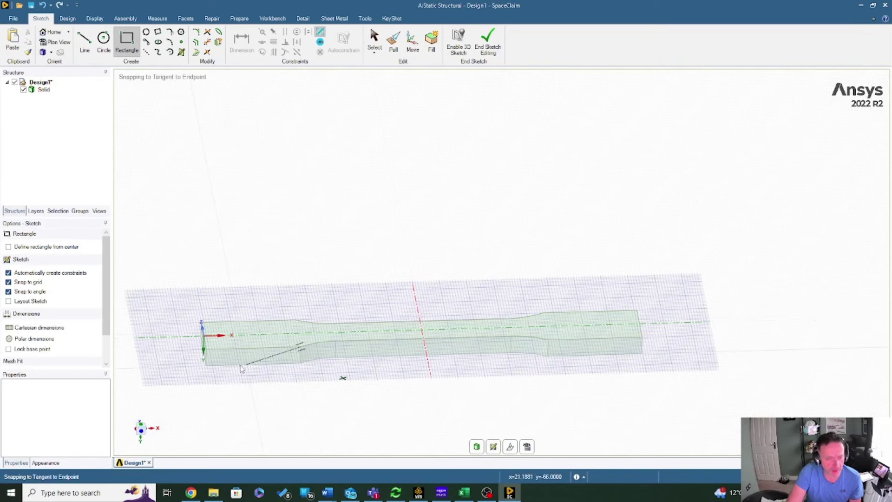
pyautogui.click(205, 351)
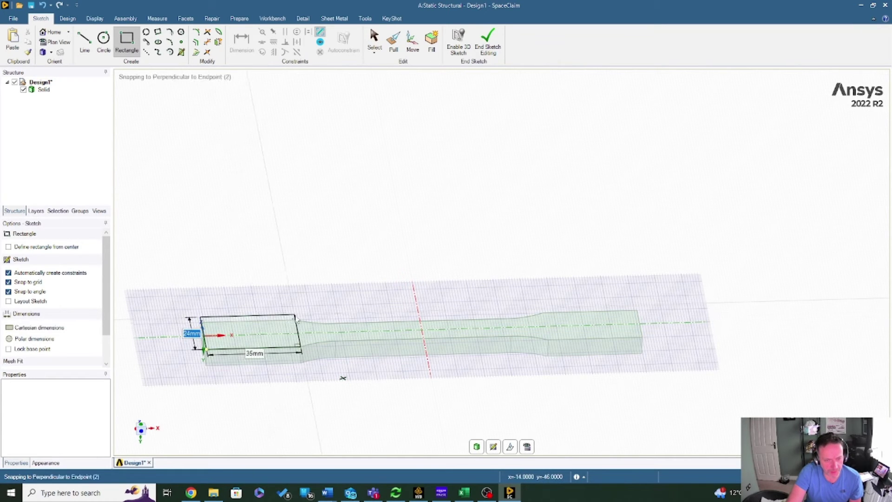
pyautogui.press('Return')
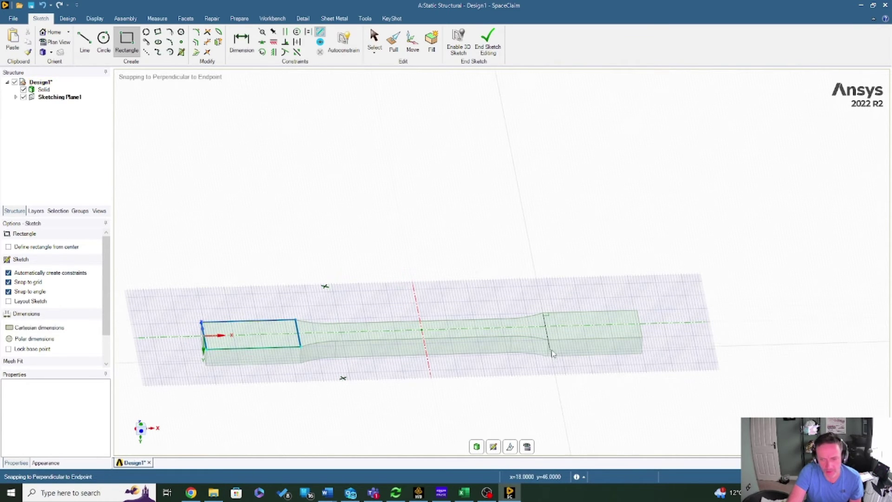
pyautogui.click(549, 341)
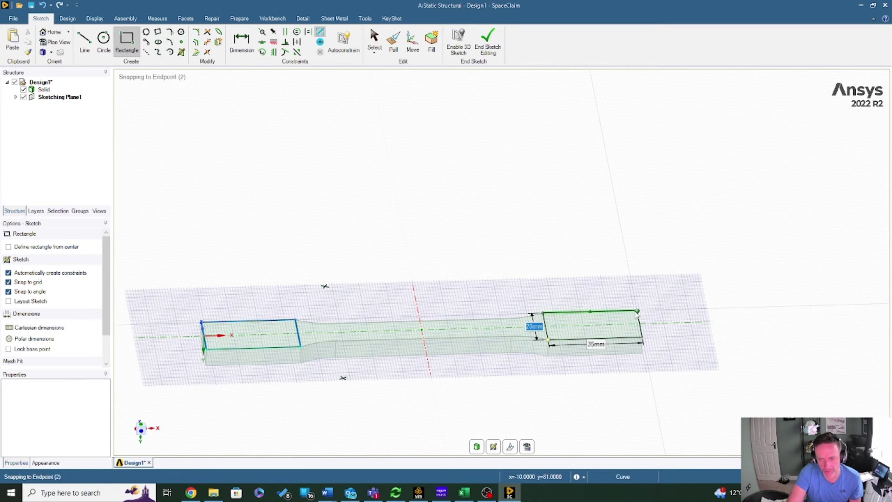
pyautogui.press('Return')
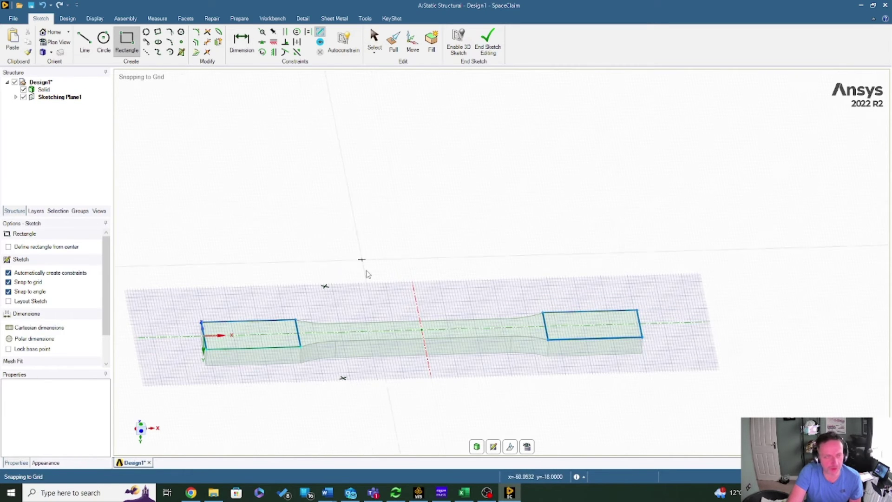
pyautogui.scroll(-3, 365, 274)
pyautogui.scroll(5, 367, 313)
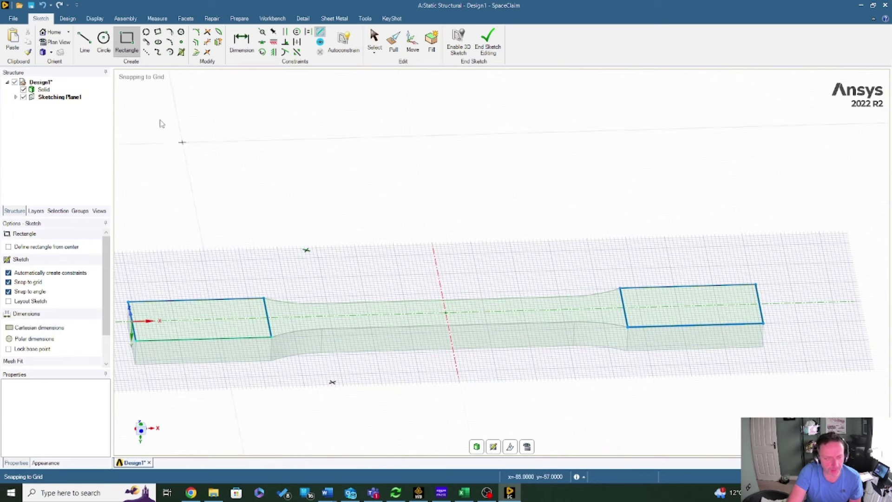
pyautogui.click(67, 18)
# Split the top face into grip and gauge regions, inspect the specimen, and close SpaceClaim.
pyautogui.click(274, 42)
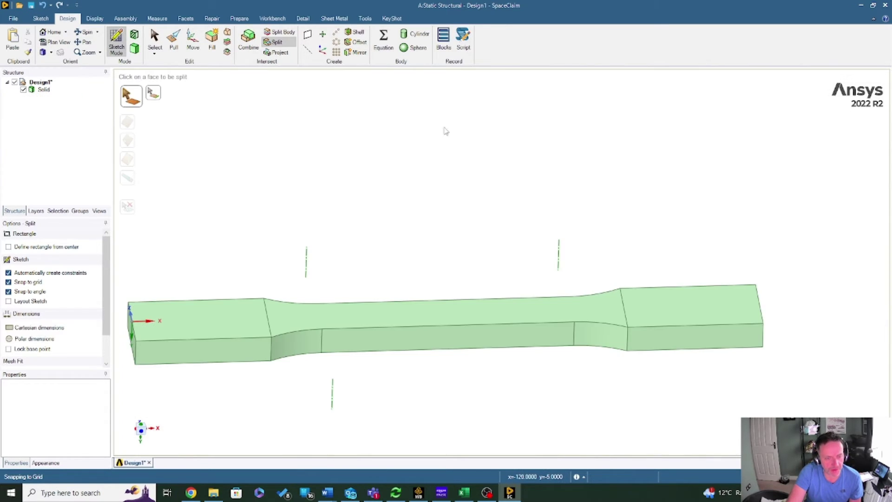
pyautogui.moveTo(506, 297)
pyautogui.mouseDown(button='middle')
pyautogui.moveTo(531, 143)
pyautogui.moveTo(611, 211)
pyautogui.moveTo(468, 238)
pyautogui.mouseUp(button='middle')
pyautogui.moveTo(497, 250); pyautogui.dragTo(406, 257, button='middle')
pyautogui.moveTo(404, 294); pyautogui.dragTo(422, 309, button='middle')
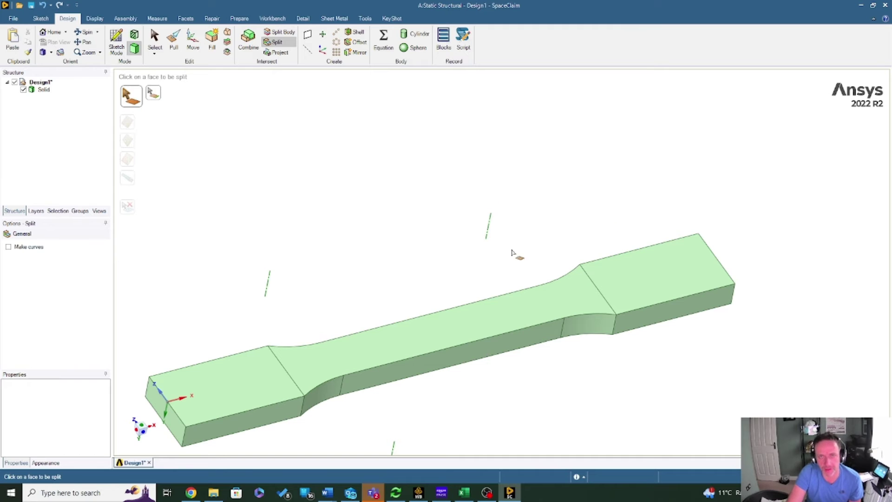
pyautogui.moveTo(439, 338)
pyautogui.mouseDown(button='middle')
pyautogui.moveTo(458, 229)
pyautogui.moveTo(497, 239)
pyautogui.mouseUp(button='middle')
pyautogui.scroll(3, 487, 253)
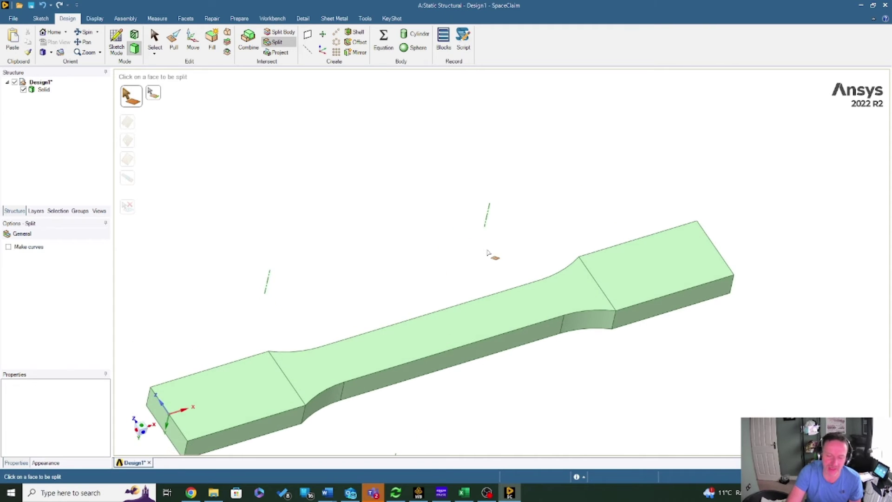
pyautogui.scroll(-6, 488, 255)
pyautogui.scroll(3, 427, 367)
pyautogui.scroll(3, 427, 366)
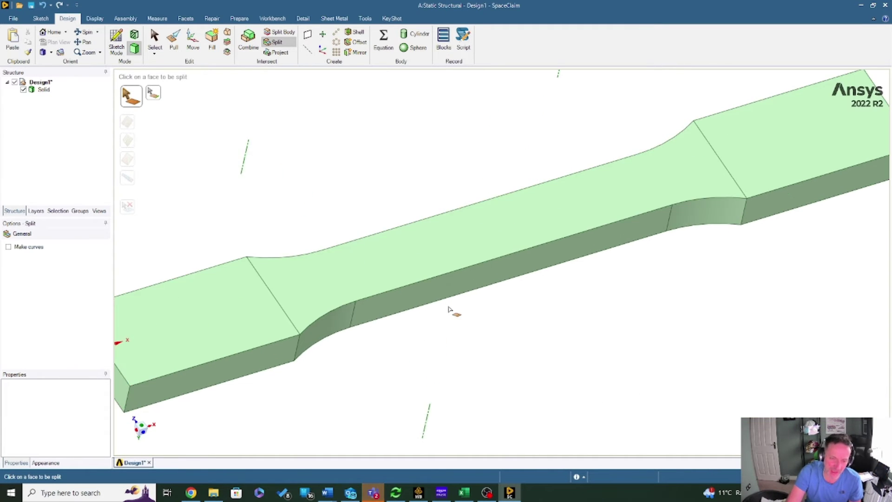
pyautogui.scroll(-3, 453, 312)
pyautogui.moveTo(687, 249); pyautogui.dragTo(660, 219, button='middle')
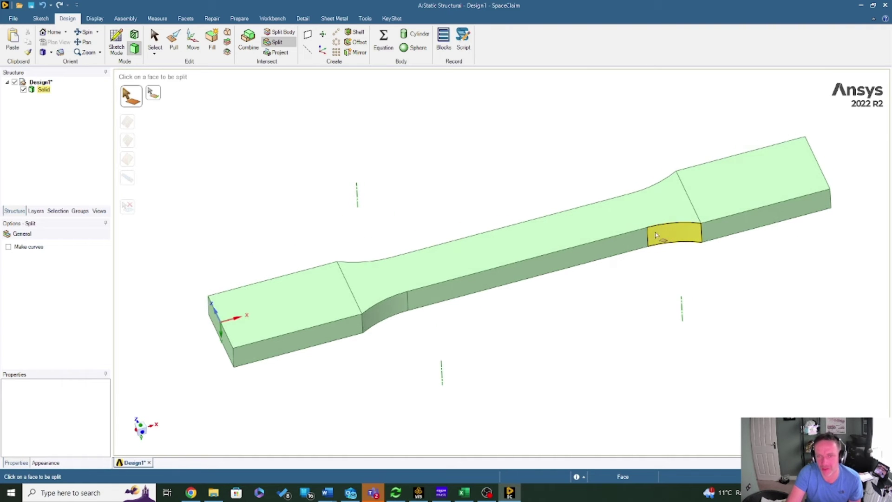
pyautogui.click(886, 5)
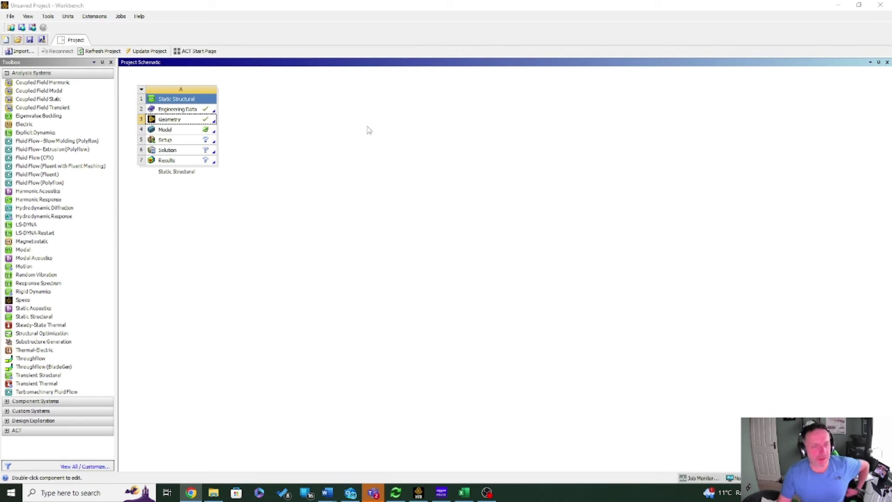
# Edit the Static Structural Setup cell to launch Mechanical, then bring up the Word tutorial.
pyautogui.rightClick(178, 141)
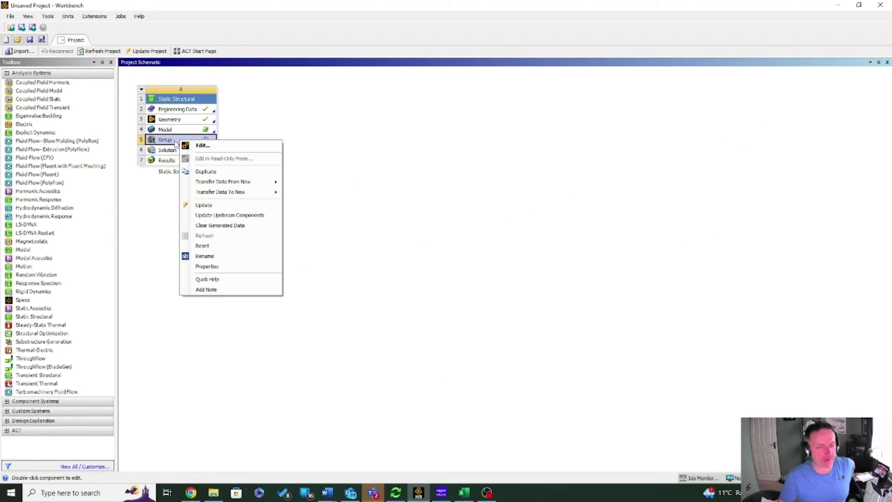
pyautogui.click(202, 145)
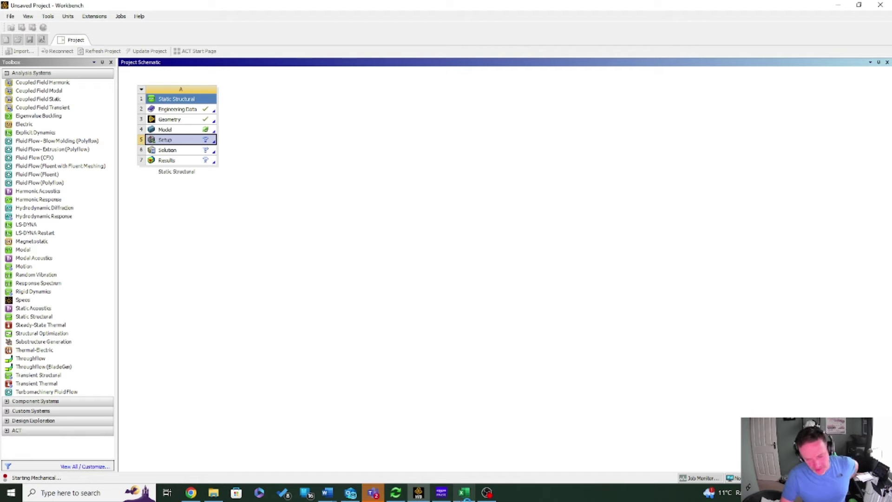
pyautogui.moveTo(327, 493)
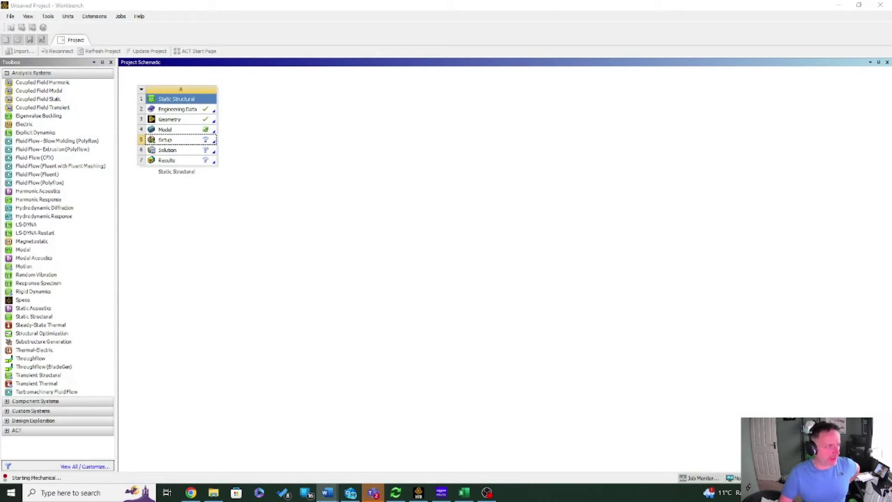
pyautogui.click(328, 492)
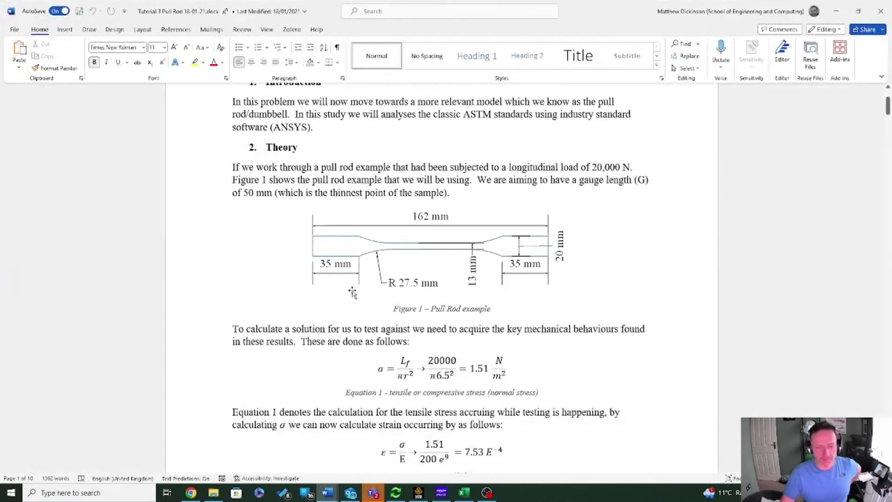
# Scroll through the pull rod tutorial, then minimize Word to reveal Workbench.
pyautogui.scroll(-5, 565, 425)
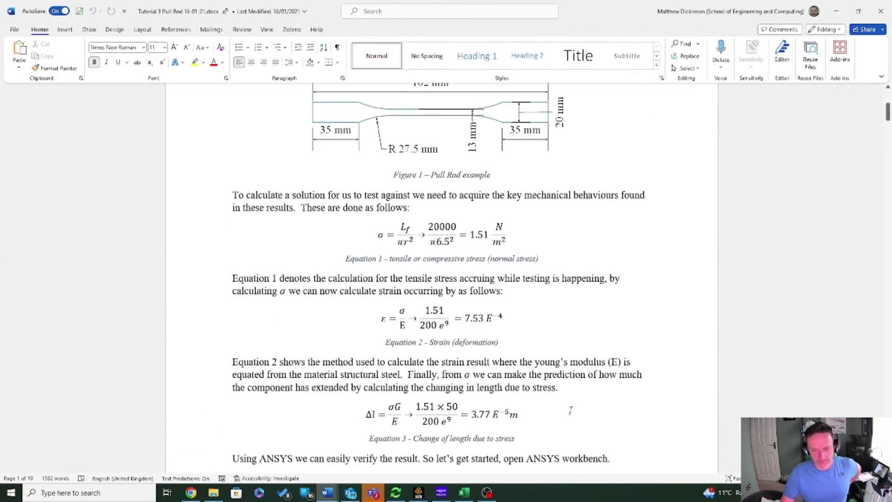
pyautogui.scroll(3, 569, 411)
pyautogui.scroll(2, 560, 413)
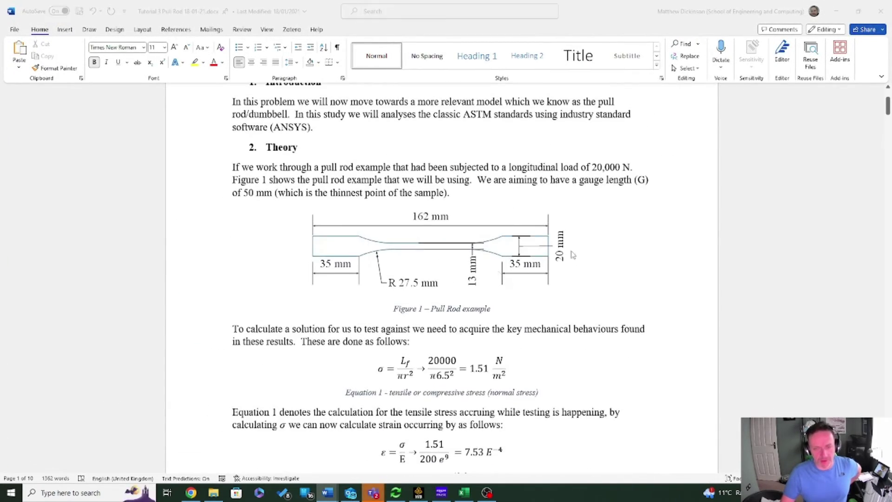
pyautogui.scroll(-2, 481, 241)
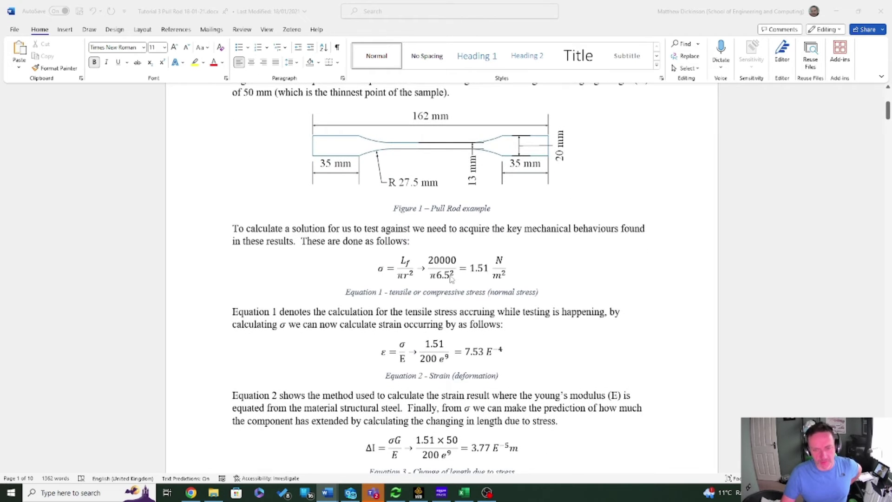
pyautogui.click(836, 11)
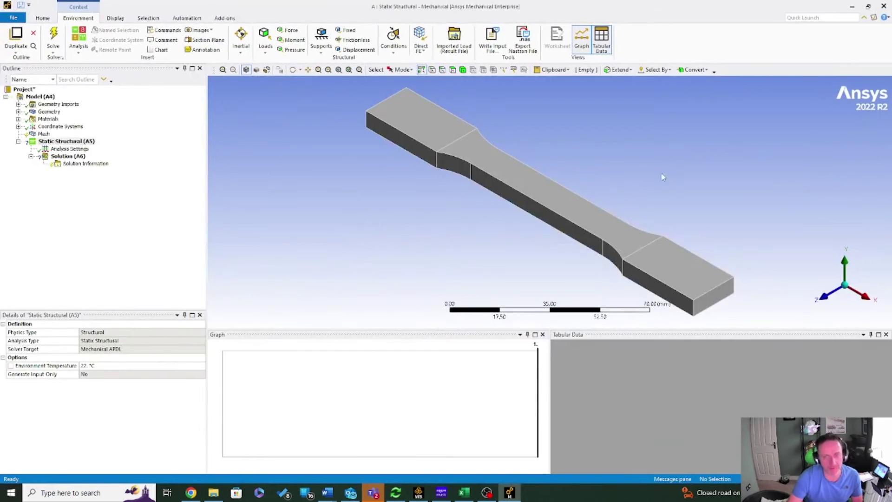
# Insert a mesh Sizing control and select the four faces of the gauge section.
pyautogui.moveTo(562, 224); pyautogui.dragTo(513, 209, button='middle')
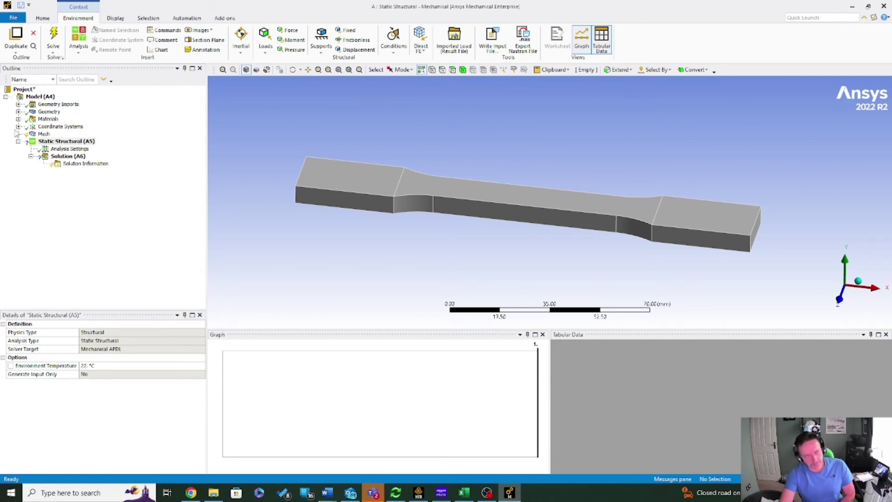
pyautogui.click(44, 133)
pyautogui.rightClick(44, 134)
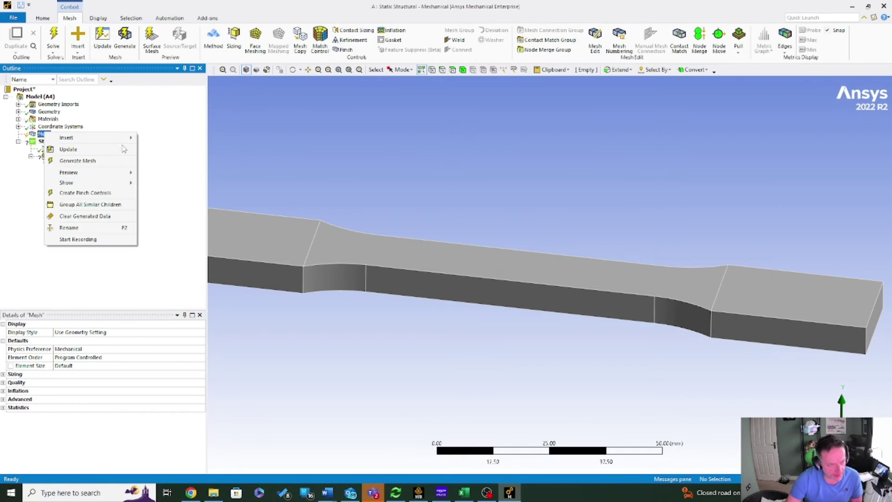
pyautogui.moveTo(66, 137)
pyautogui.click(163, 151)
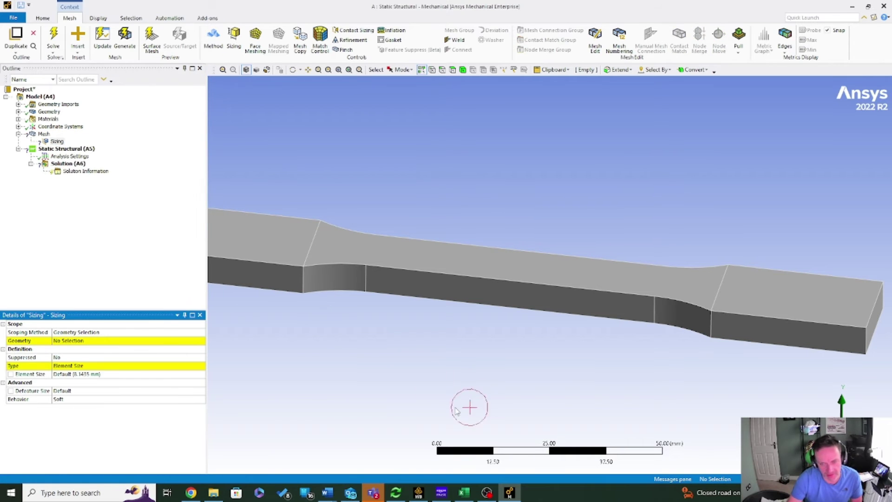
pyautogui.click(483, 288)
pyautogui.moveTo(483, 274)
pyautogui.mouseDown(button='middle')
pyautogui.moveTo(496, 249)
pyautogui.moveTo(481, 277)
pyautogui.moveTo(545, 255)
pyautogui.moveTo(487, 285)
pyautogui.mouseUp(button='middle')
pyautogui.keyDown('ctrl'); pyautogui.click(479, 249); pyautogui.keyUp('ctrl')
pyautogui.moveTo(583, 197); pyautogui.dragTo(567, 251, button='middle')
pyautogui.keyDown('ctrl'); pyautogui.click(519, 274); pyautogui.keyUp('ctrl')
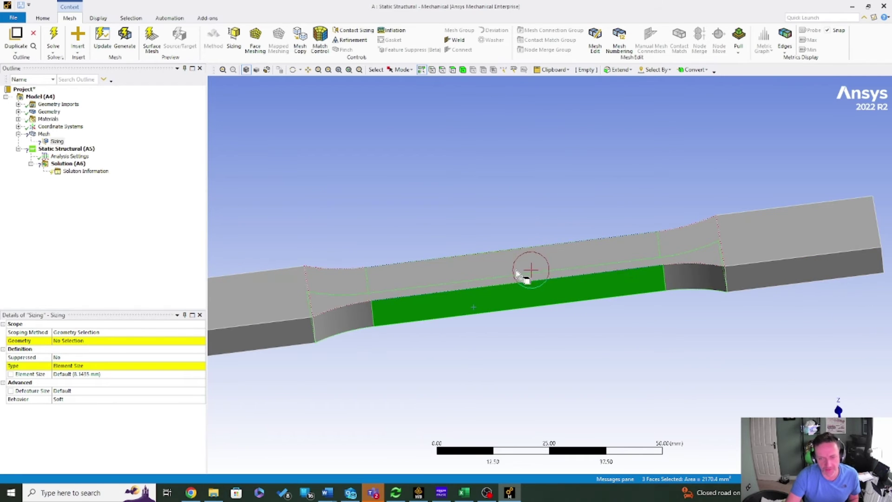
pyautogui.keyDown('ctrl'); pyautogui.click(519, 275); pyautogui.keyUp('ctrl')
# Apply the four faces, set the element size to 1 mm, and update the mesh.
pyautogui.click(68, 342)
pyautogui.click(70, 341)
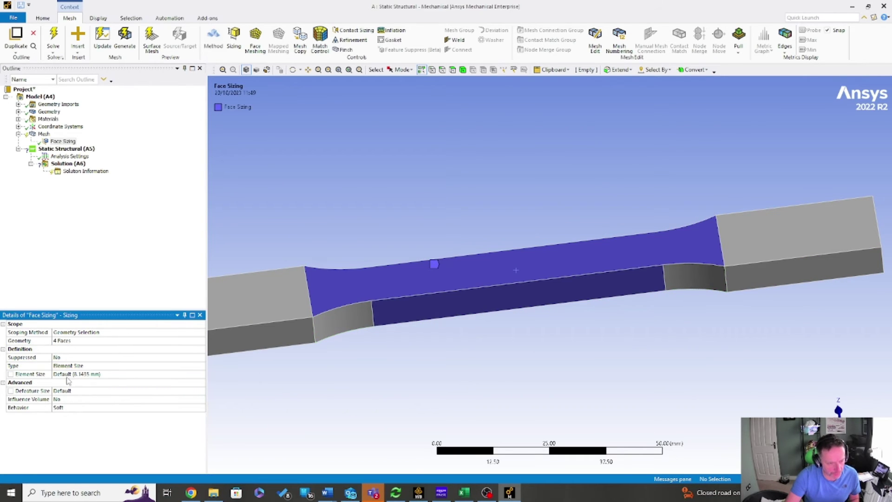
pyautogui.click(87, 373)
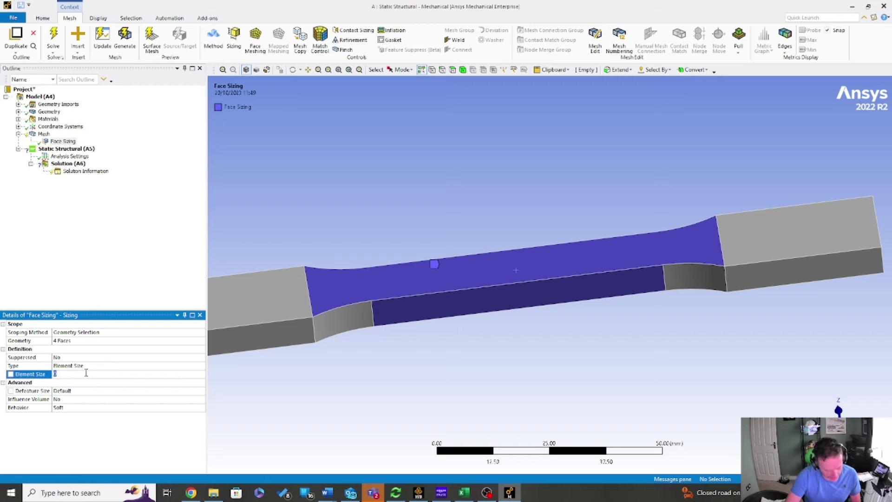
pyautogui.press('Return')
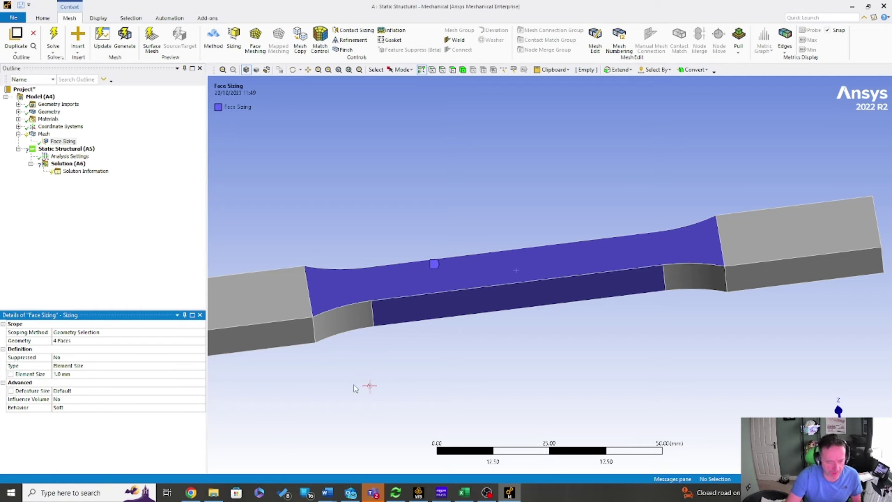
pyautogui.rightClick(56, 135)
pyautogui.click(81, 154)
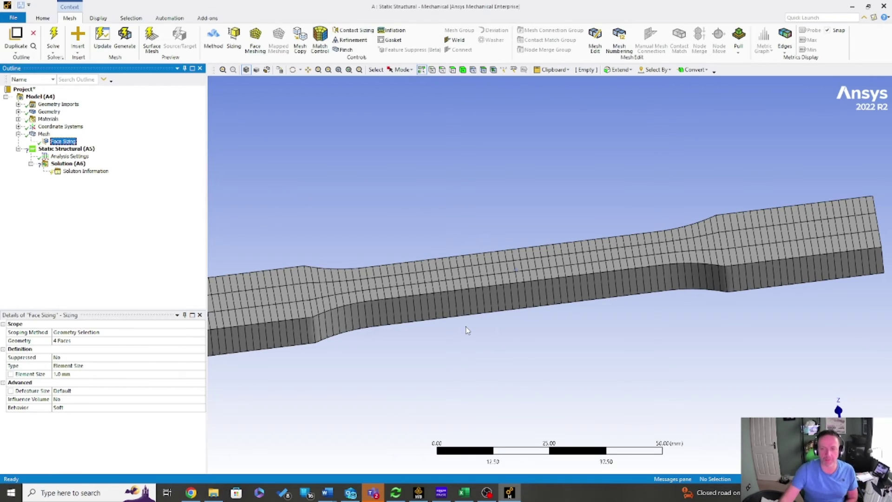
# Add the four fillet transition faces to the Face Sizing, making eight faces in total.
pyautogui.moveTo(438, 323); pyautogui.dragTo(586, 160, button='middle')
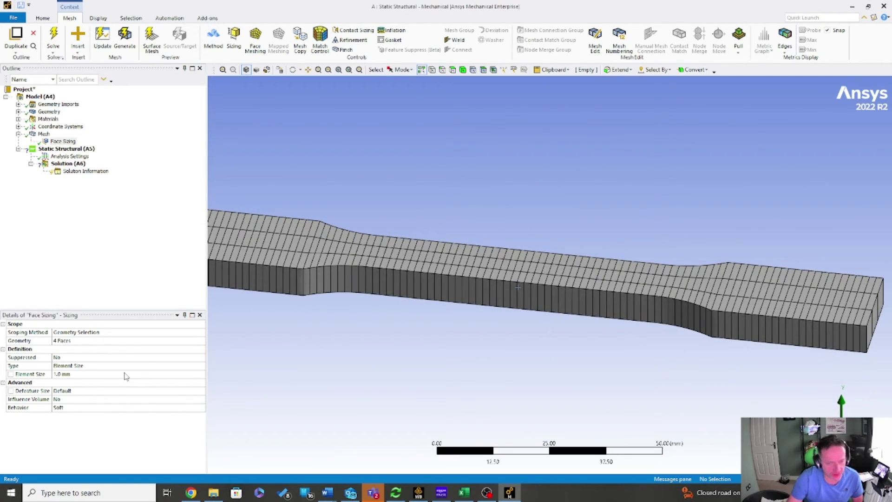
pyautogui.rightClick(57, 143)
pyautogui.click(322, 382)
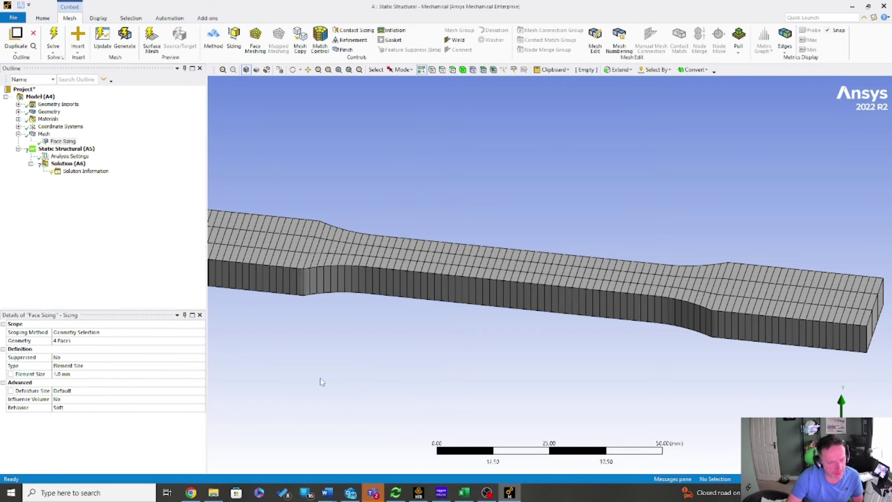
pyautogui.click(84, 341)
pyautogui.keyDown('ctrl'); pyautogui.click(352, 291); pyautogui.keyUp('ctrl')
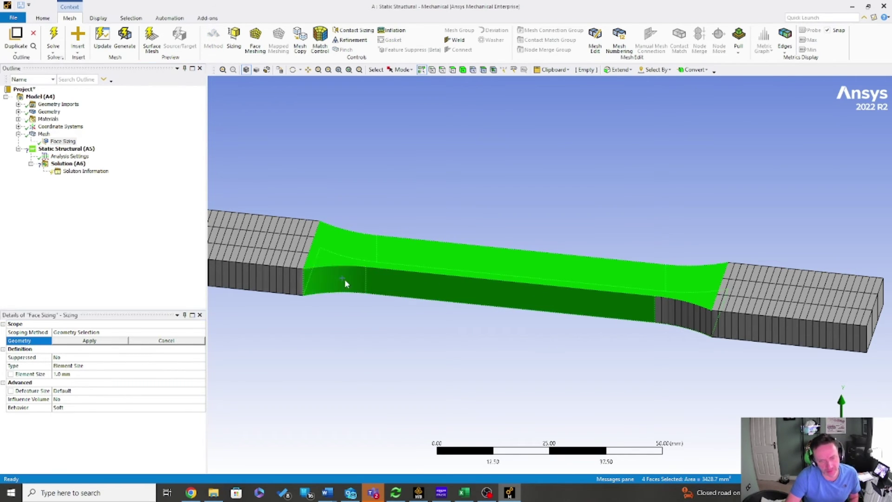
pyautogui.keyDown('ctrl'); pyautogui.click(689, 312); pyautogui.keyUp('ctrl')
pyautogui.moveTo(605, 191); pyautogui.dragTo(645, 325, button='middle')
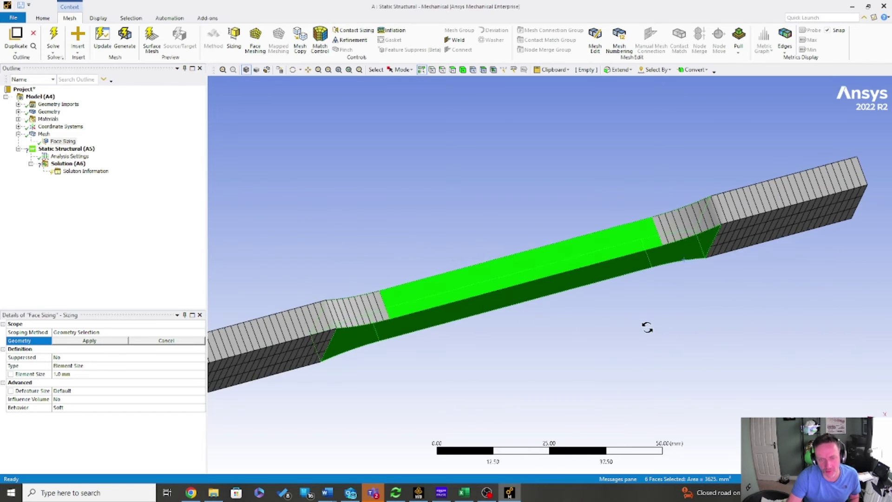
pyautogui.keyDown('ctrl'); pyautogui.click(370, 304); pyautogui.keyUp('ctrl')
pyautogui.keyDown('ctrl'); pyautogui.click(681, 226); pyautogui.keyUp('ctrl')
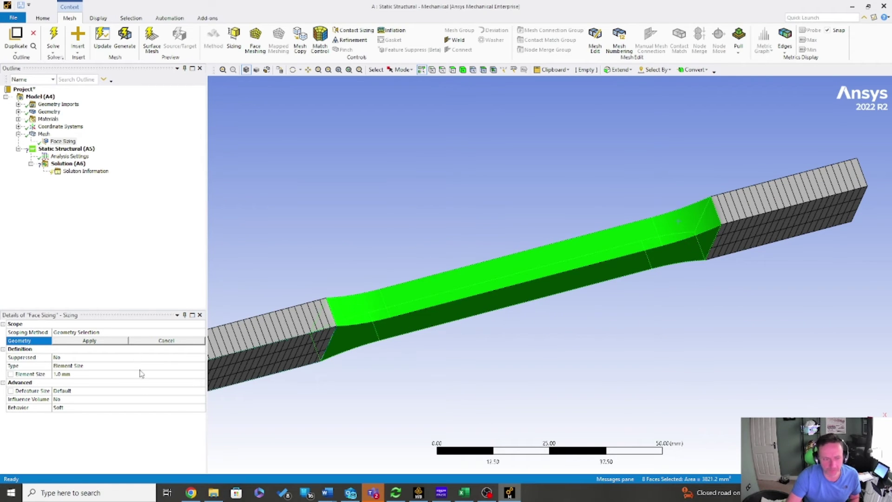
pyautogui.click(74, 341)
# Regenerate the outdated mesh with the extended 1.0 mm face sizing.
pyautogui.moveTo(450, 293); pyautogui.dragTo(472, 214, button='middle')
pyautogui.click(44, 134)
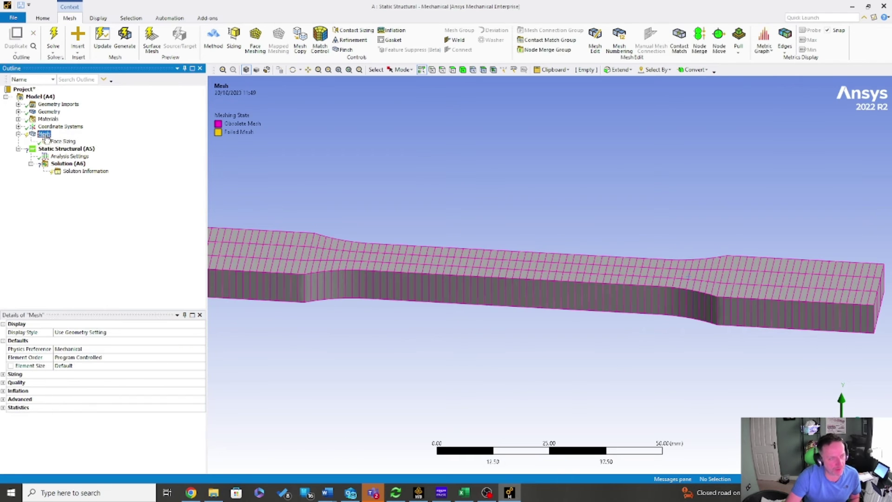
pyautogui.rightClick(43, 133)
pyautogui.click(93, 165)
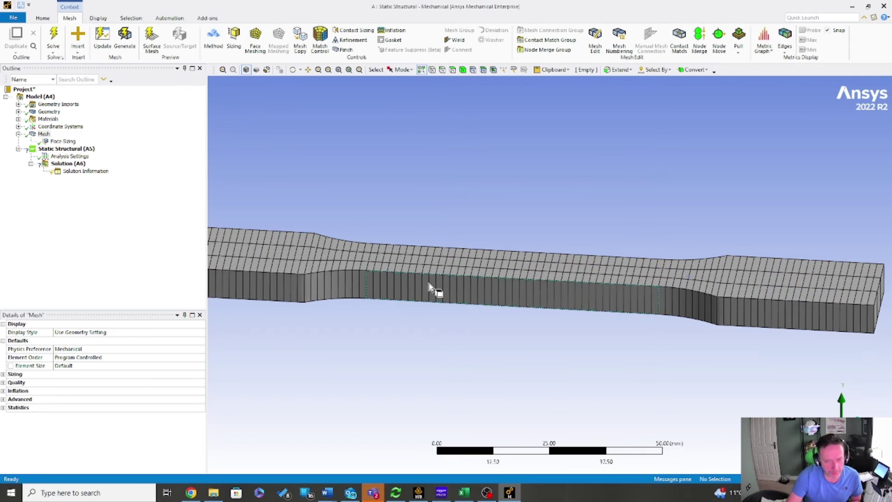
# Add a Fixed Support scoped to the top face and one other face of the left grip.
pyautogui.click(84, 148)
pyautogui.rightClick(84, 147)
pyautogui.moveTo(139, 152)
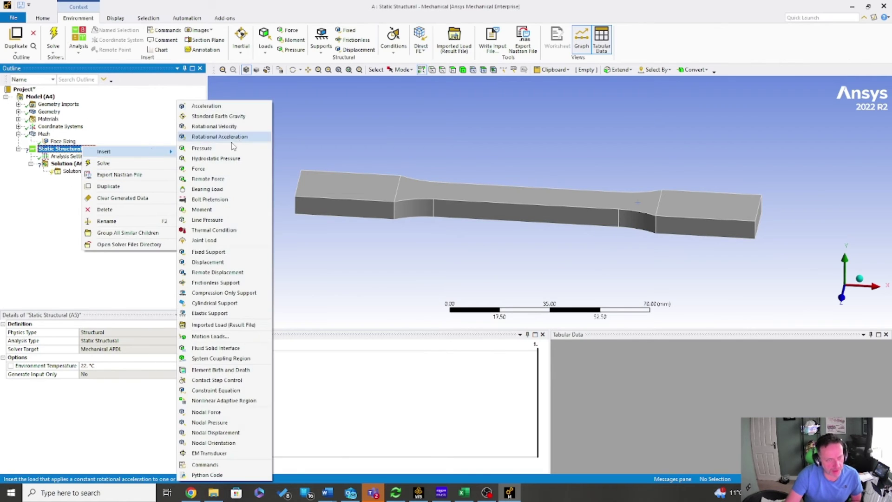
pyautogui.click(242, 252)
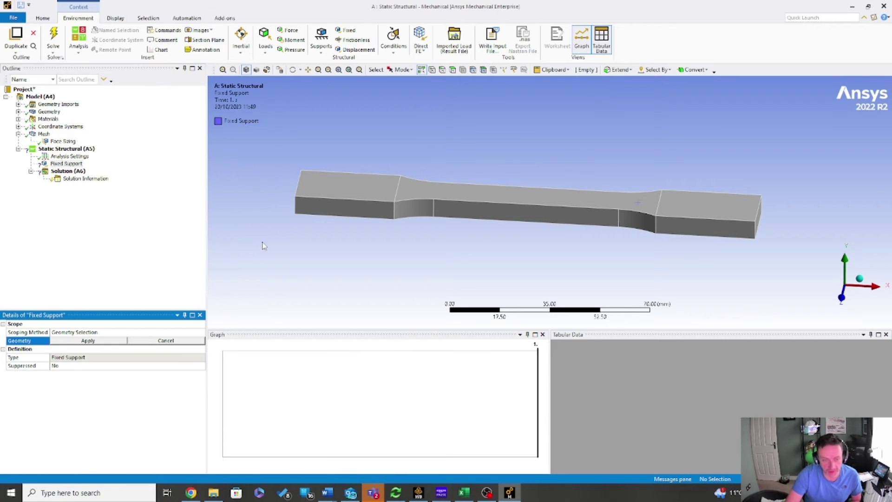
pyautogui.click(344, 194)
pyautogui.press('8')
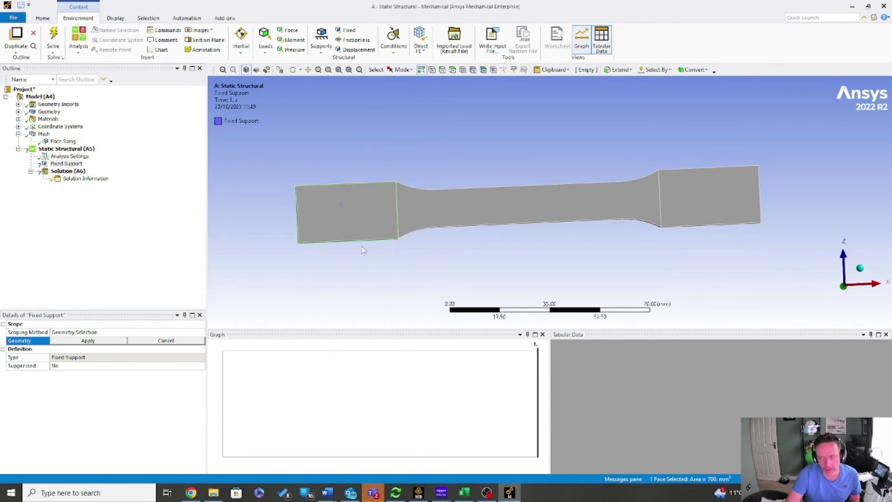
pyautogui.keyDown('ctrl'); pyautogui.click(358, 213); pyautogui.keyUp('ctrl')
pyautogui.press('0')
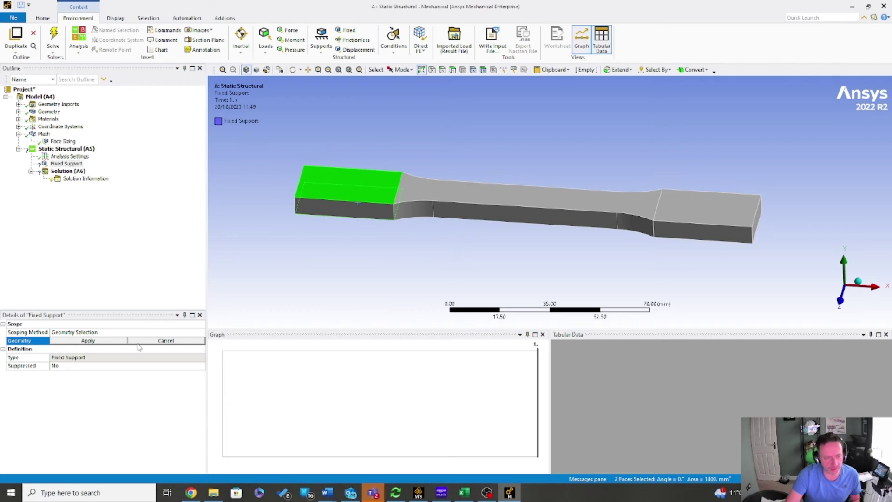
pyautogui.click(88, 340)
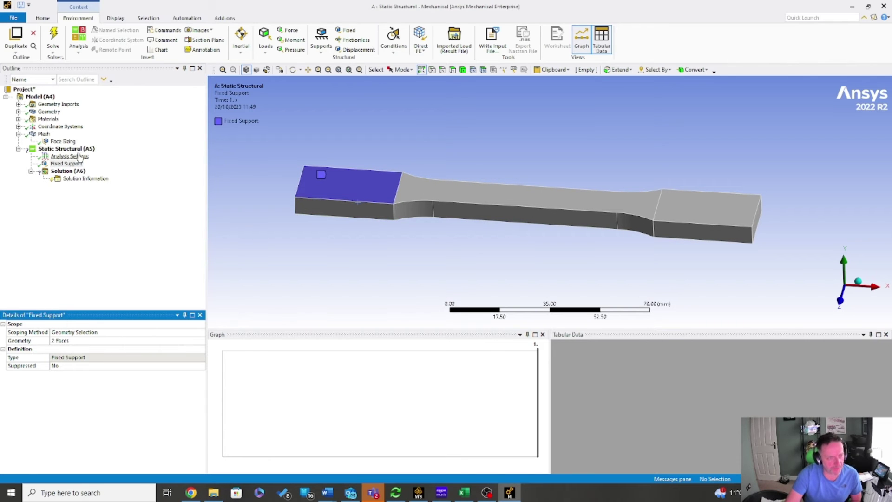
pyautogui.click(67, 149)
pyautogui.rightClick(66, 148)
# Insert a Force load scoped to the end face and top face of the right grip.
pyautogui.moveTo(140, 154)
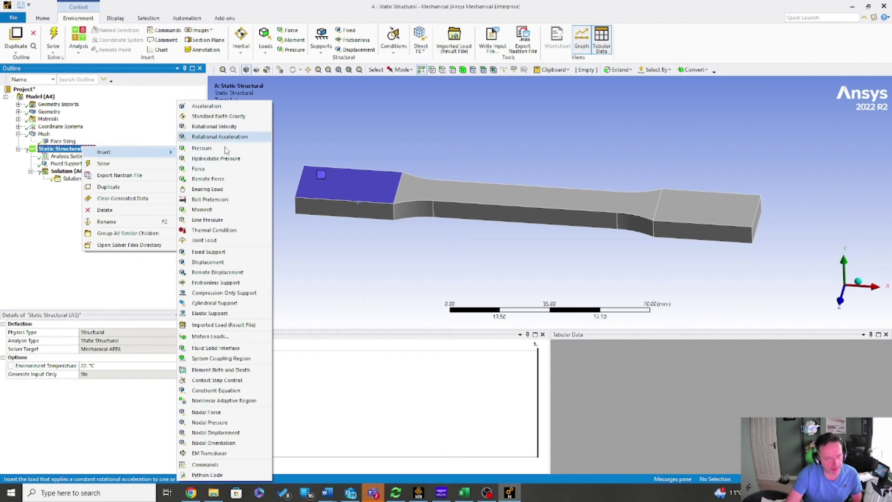
pyautogui.click(226, 169)
pyautogui.click(699, 213)
pyautogui.moveTo(693, 246); pyautogui.dragTo(697, 197, button='middle')
pyautogui.keyDown('ctrl'); pyautogui.click(697, 195); pyautogui.keyUp('ctrl')
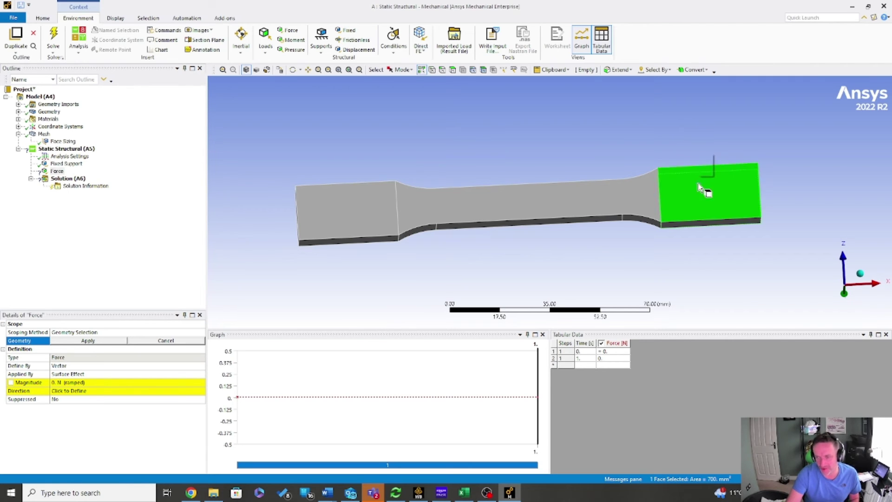
pyautogui.click(87, 340)
pyautogui.moveTo(542, 199); pyautogui.dragTo(463, 208, button='middle')
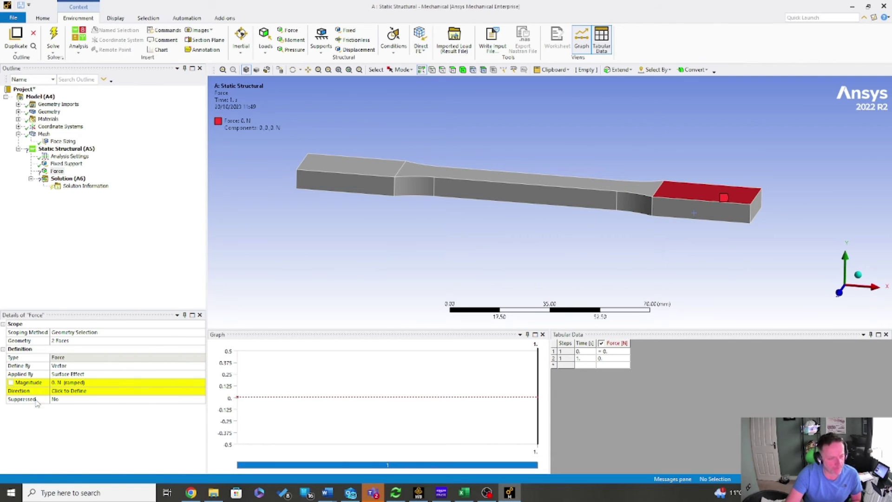
# Define the force by components with an X component of 20000 N.
pyautogui.click(66, 367)
pyautogui.click(202, 367)
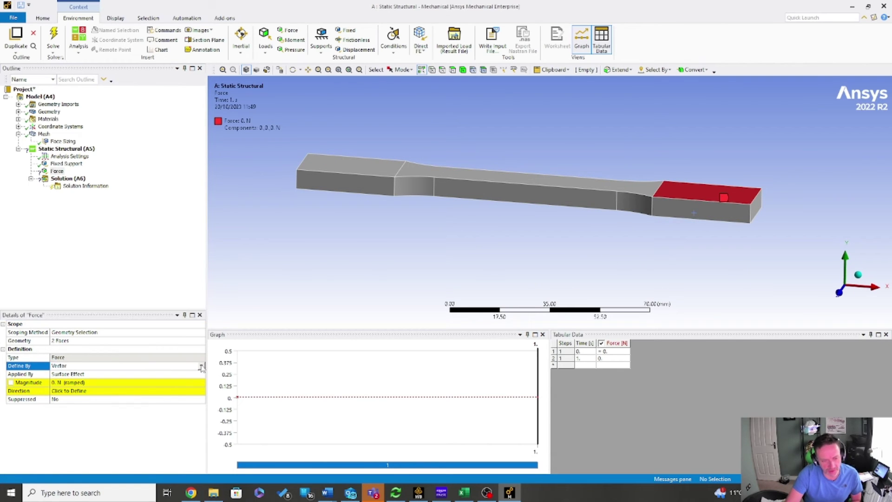
pyautogui.click(107, 382)
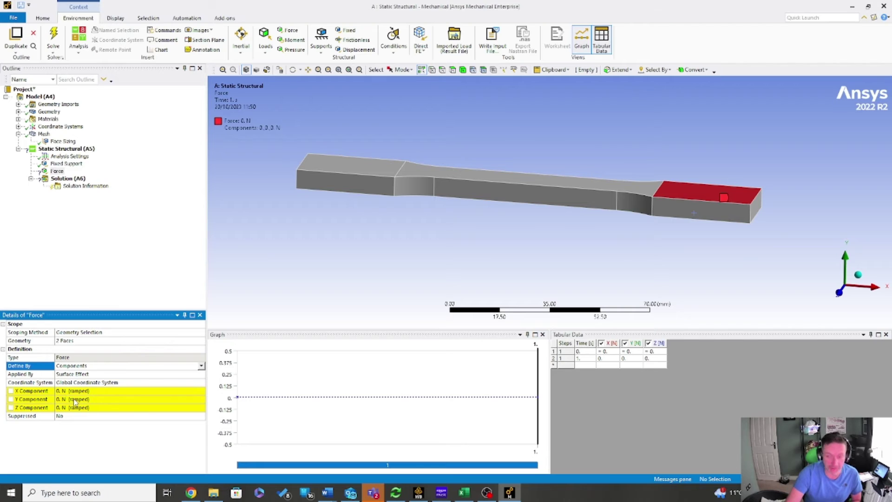
pyautogui.click(85, 390)
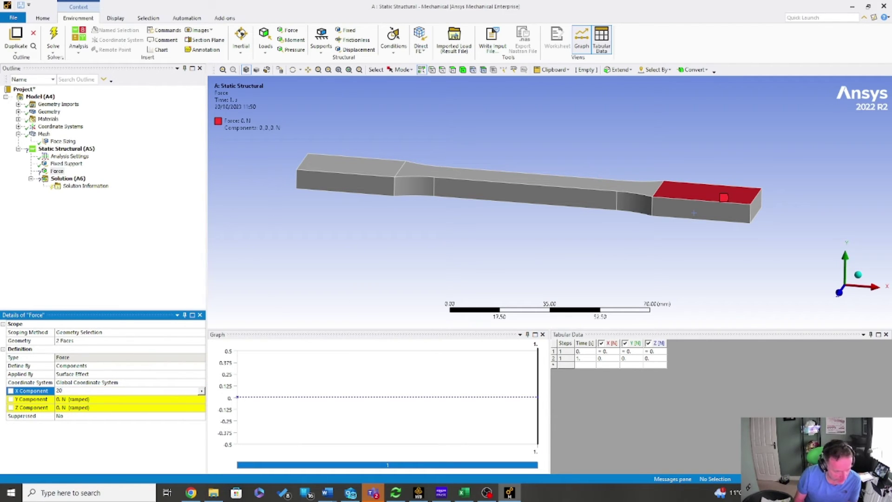
pyautogui.write('20000')
pyautogui.press('Return')
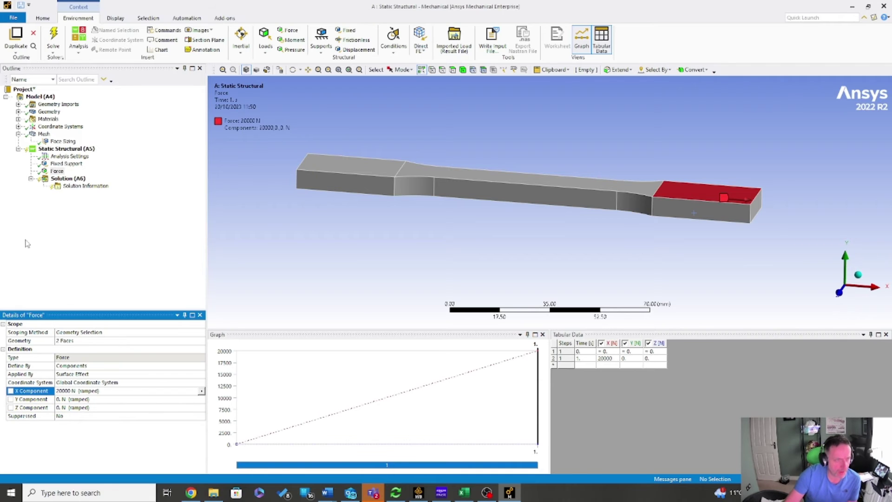
# Solve the static structural analysis for the X-axis normal stress, switching to Excel meanwhile.
pyautogui.click(69, 179)
pyautogui.rightClick(69, 179)
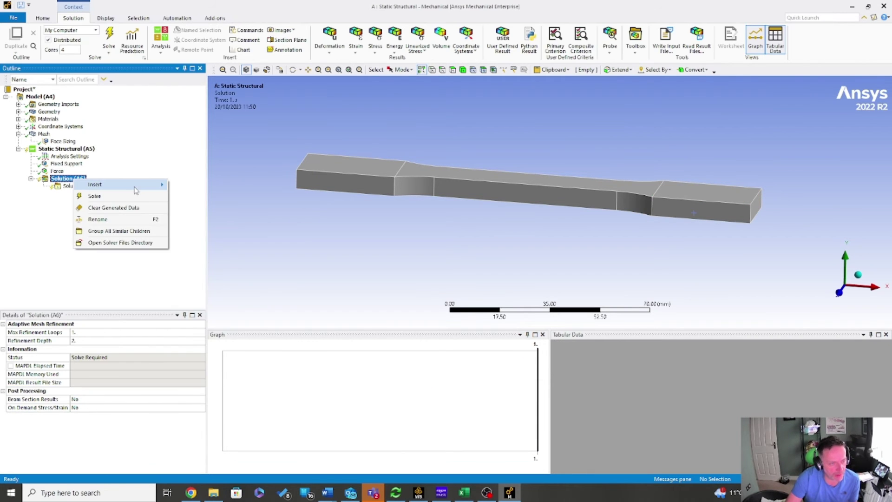
pyautogui.moveTo(121, 185)
pyautogui.moveTo(219, 206)
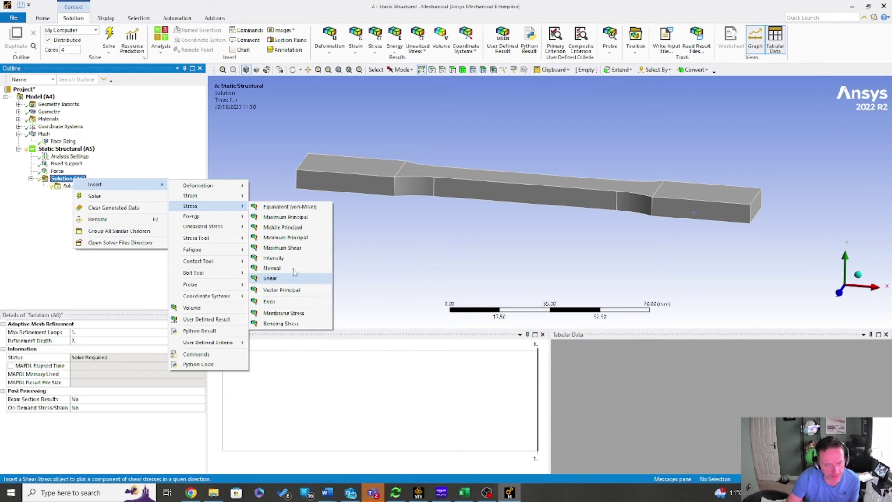
pyautogui.press('Escape')
pyautogui.press('Escape')
pyautogui.press('Escape')
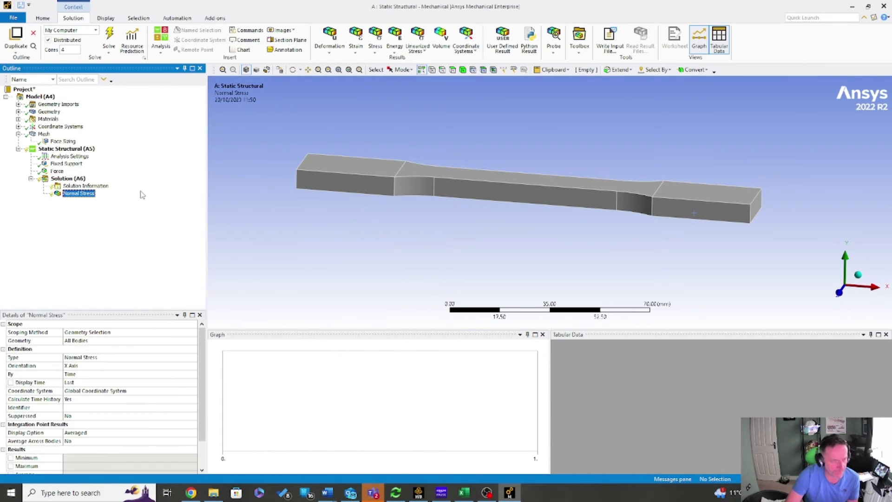
pyautogui.click(108, 36)
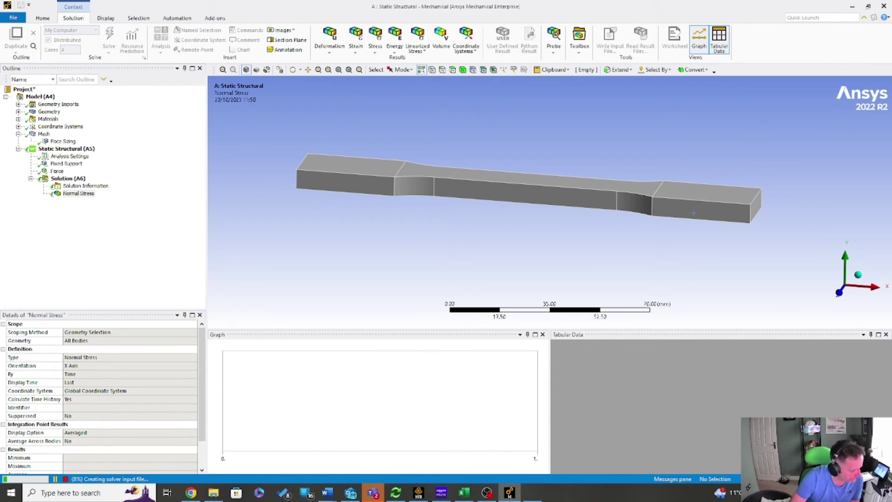
pyautogui.hotkey('alt', 'Tab')
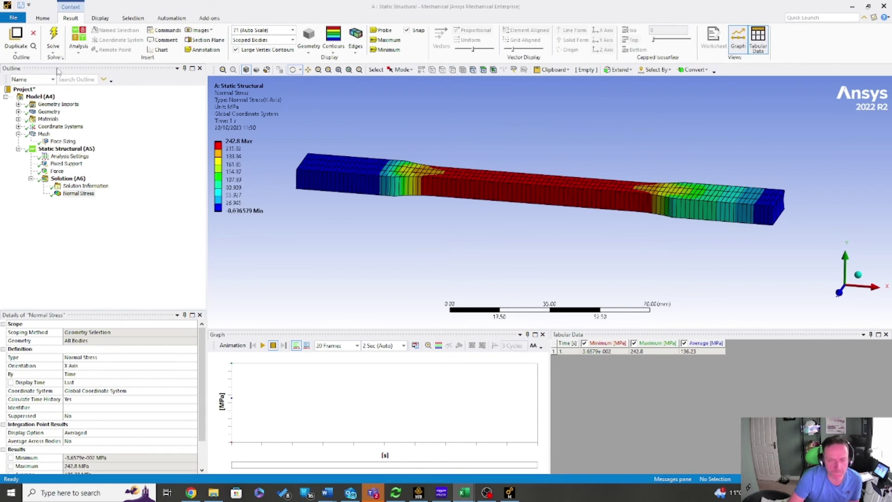
# Show the stress contour with No WireFrame edges and raise the legend to 19 bands.
pyautogui.moveTo(484, 179); pyautogui.dragTo(484, 189)
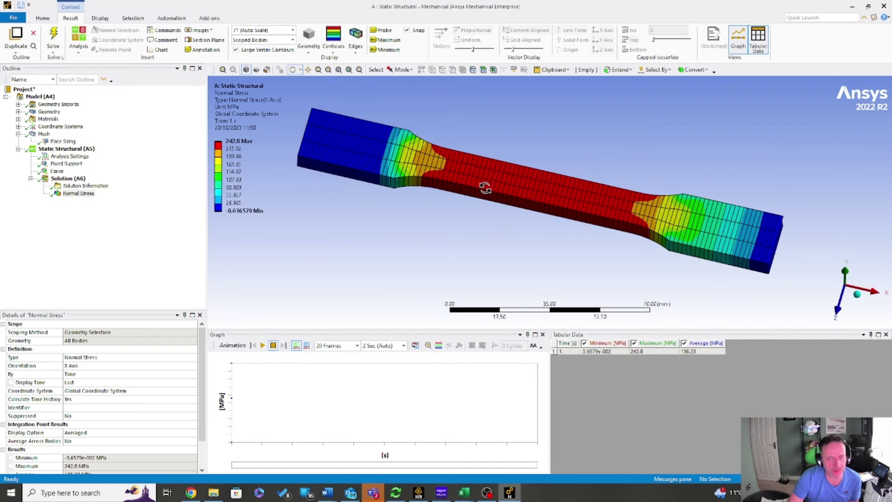
pyautogui.click(355, 46)
pyautogui.click(367, 60)
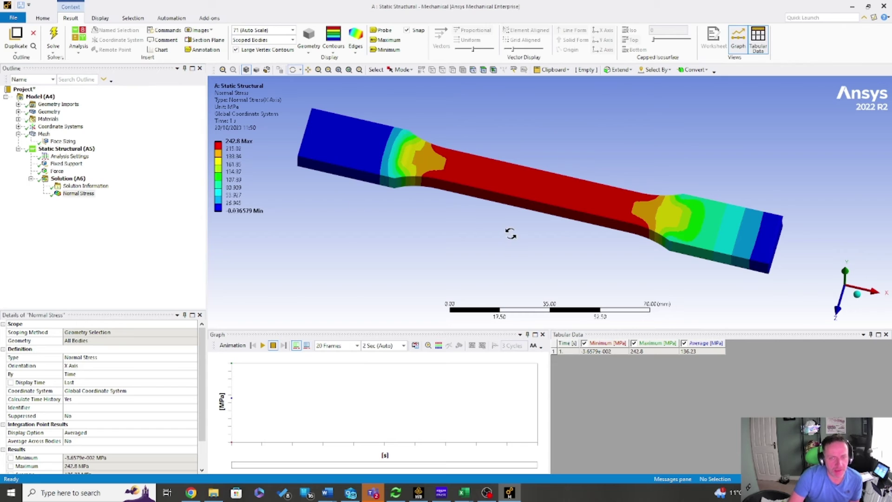
pyautogui.moveTo(511, 234)
pyautogui.mouseDown()
pyautogui.moveTo(510, 201)
pyautogui.moveTo(504, 232)
pyautogui.mouseUp()
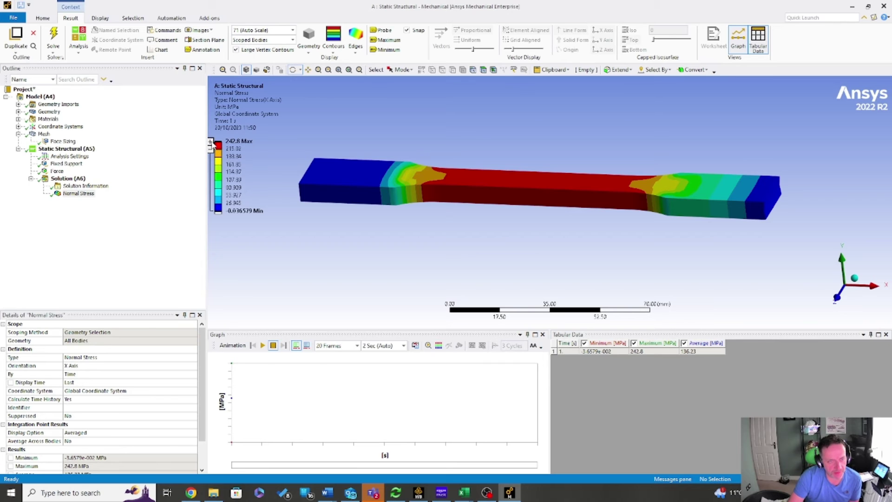
pyautogui.click(211, 142)
pyautogui.click(210, 142)
pyautogui.click(211, 142)
pyautogui.click(211, 142)
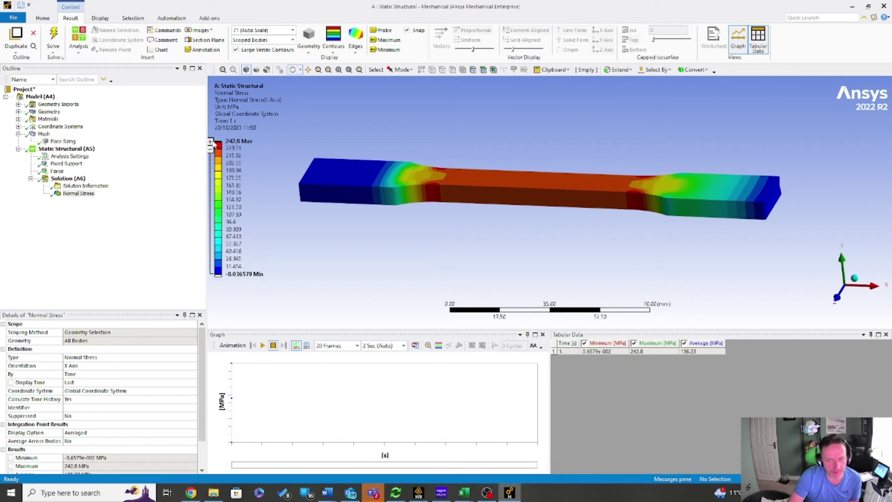
pyautogui.click(211, 142)
pyautogui.click(210, 142)
# Inspect the whole dogbone's stress contour, then snap Excel to the right half of the screen.
pyautogui.scroll(5, 485, 202)
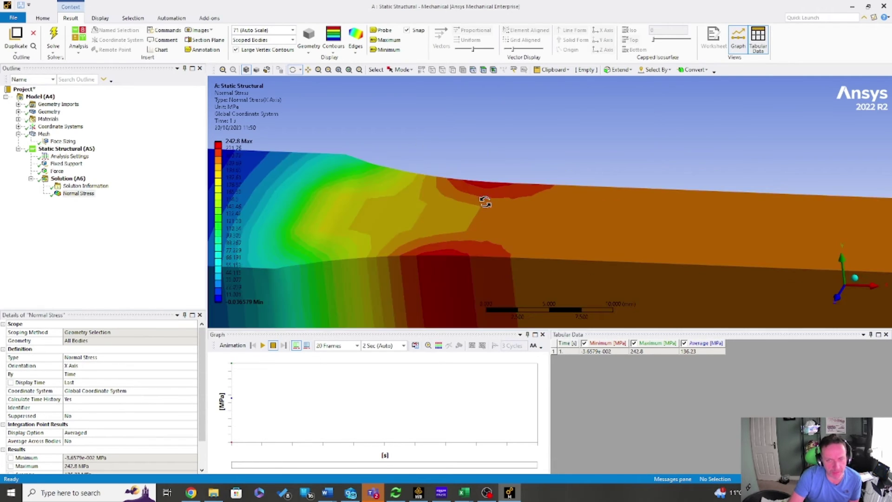
pyautogui.scroll(-8, 527, 224)
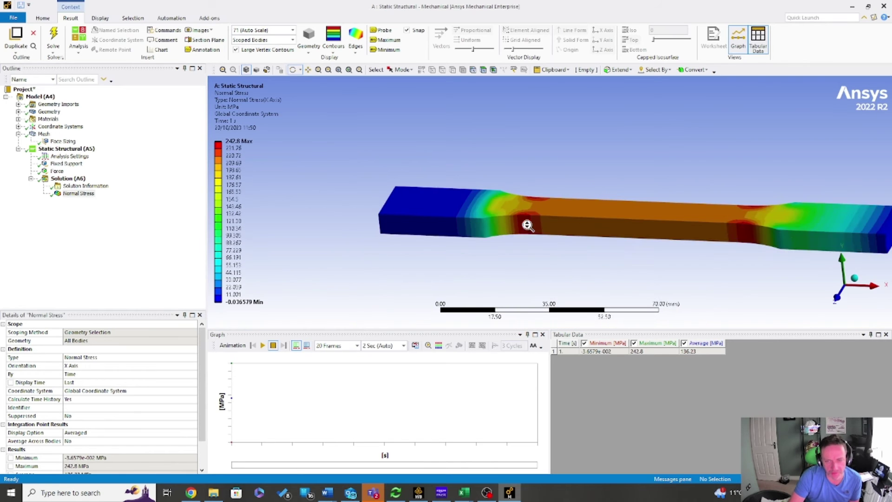
pyautogui.moveTo(527, 225); pyautogui.dragTo(589, 235)
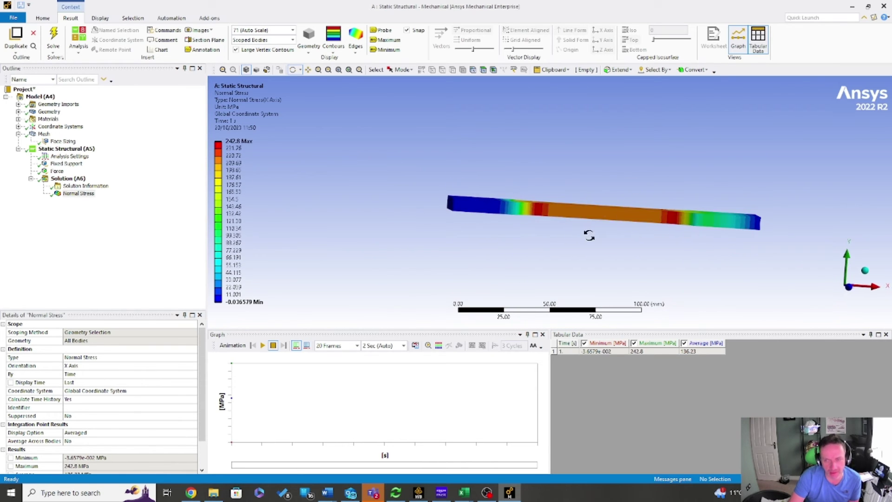
pyautogui.scroll(3, 578, 185)
pyautogui.moveTo(605, 198); pyautogui.dragTo(395, 179)
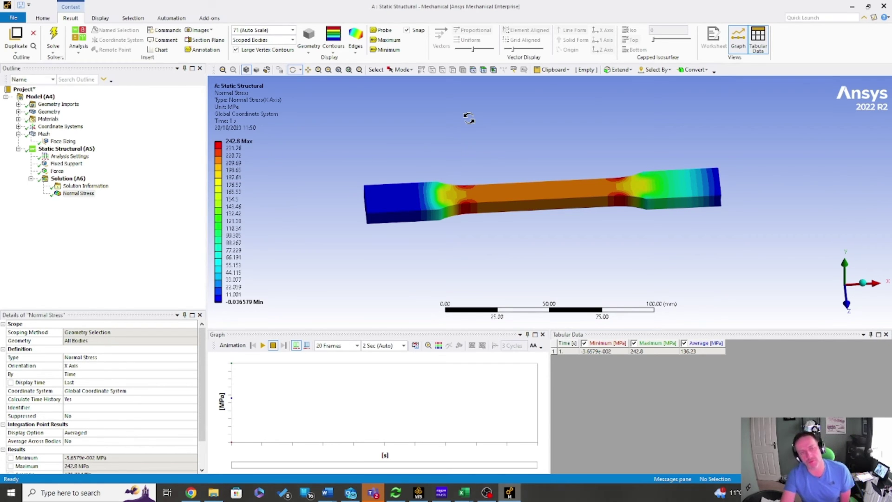
pyautogui.moveTo(513, 151); pyautogui.dragTo(587, 227, button='right')
pyautogui.press('F7')
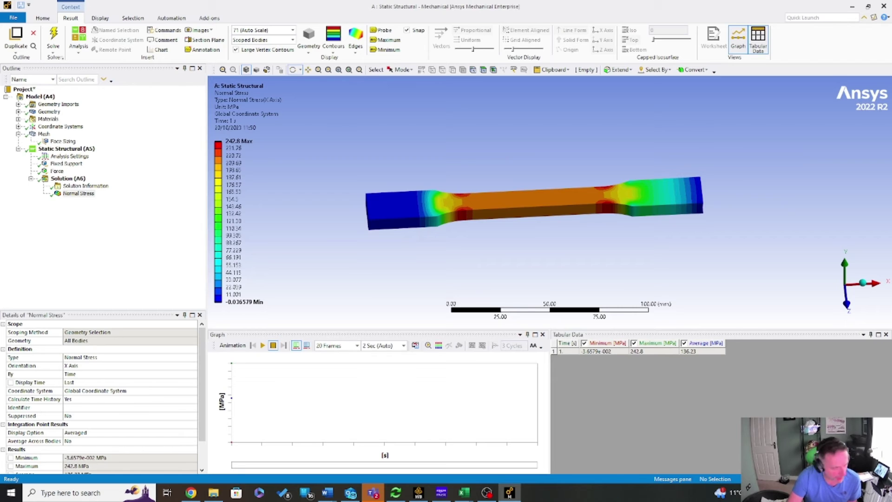
pyautogui.hotkey('alt', 'Tab')
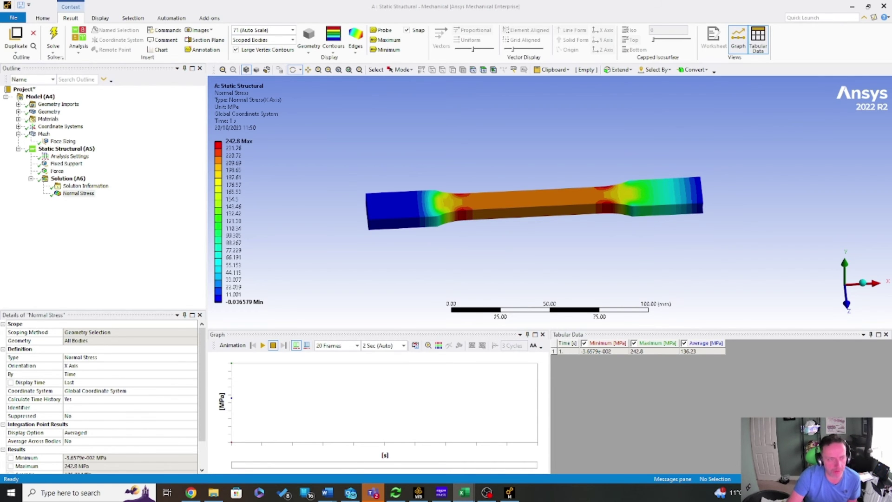
pyautogui.press('super+Right')
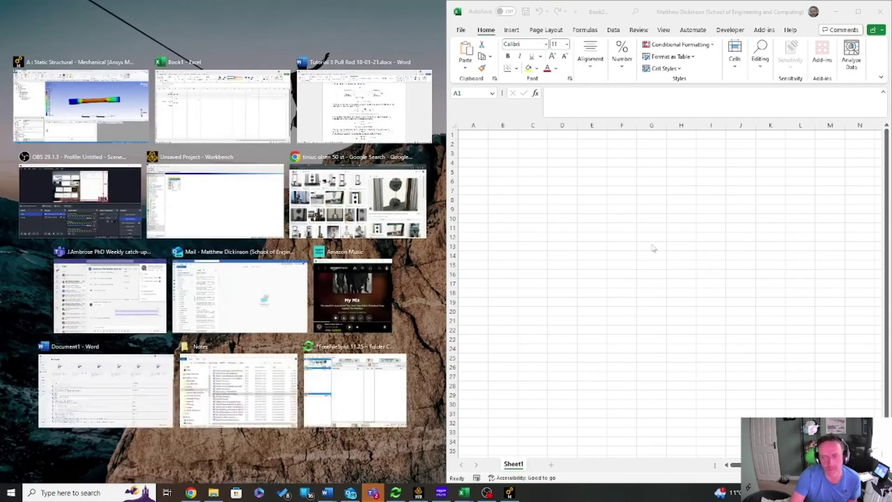
# Show the Word hand-calculation on the left and enter the 20000 N force in cell B2.
pyautogui.press('Return')
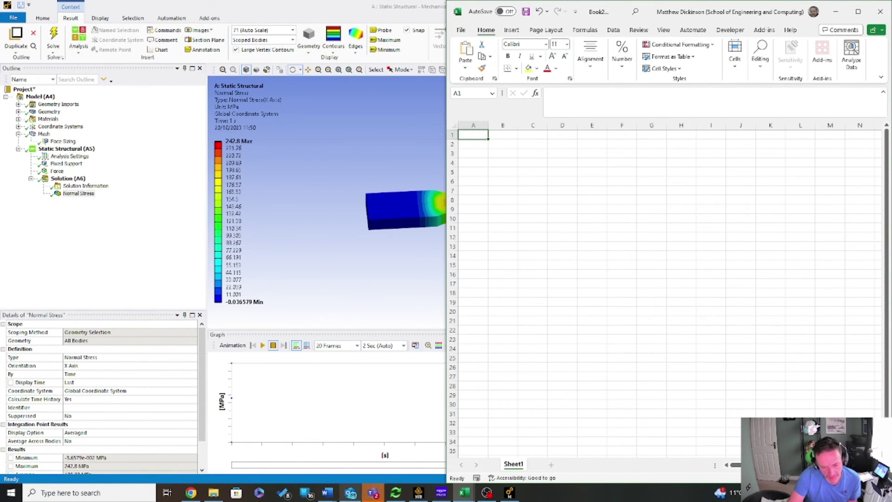
pyautogui.click(338, 494)
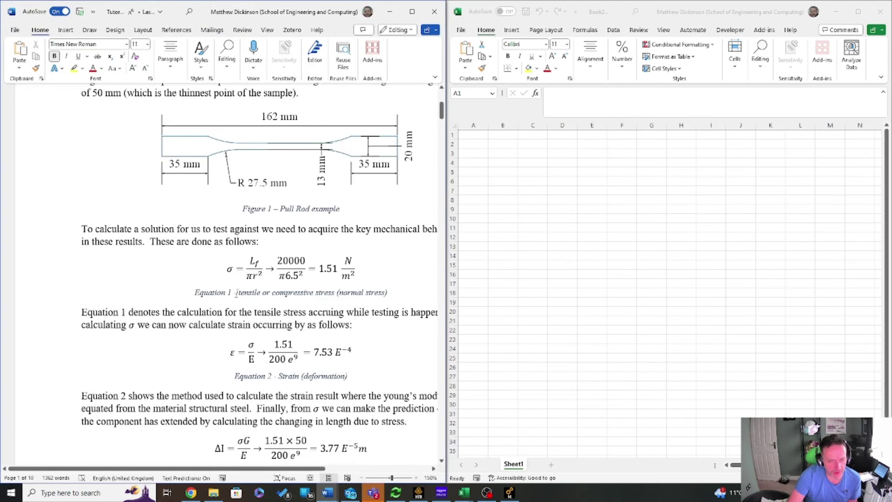
pyautogui.moveTo(236, 293); pyautogui.dragTo(407, 296)
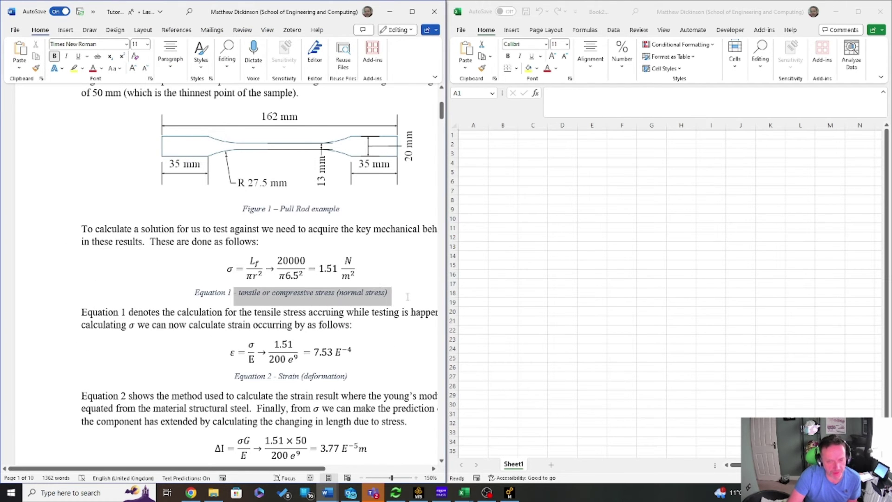
pyautogui.click(640, 260)
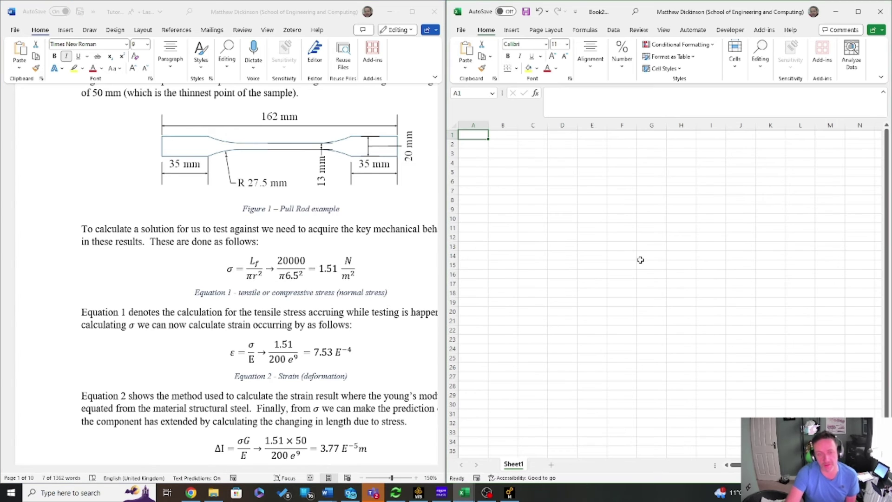
pyautogui.click(502, 145)
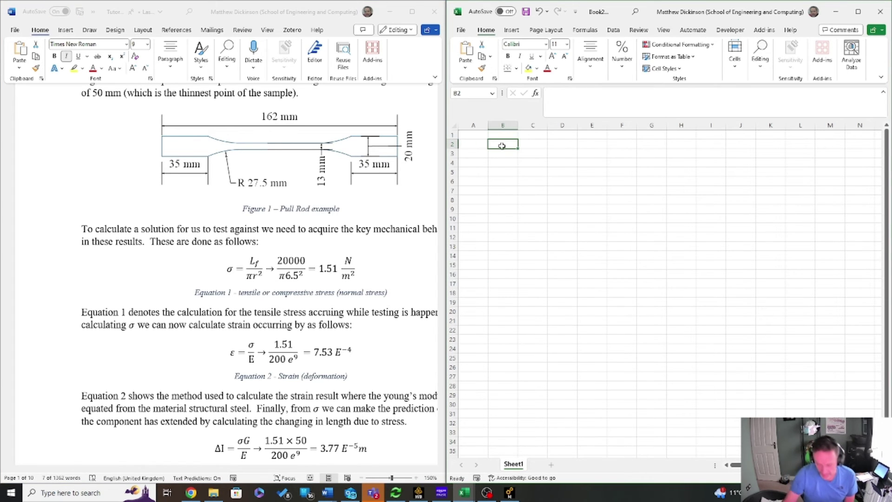
pyautogui.write('20000')
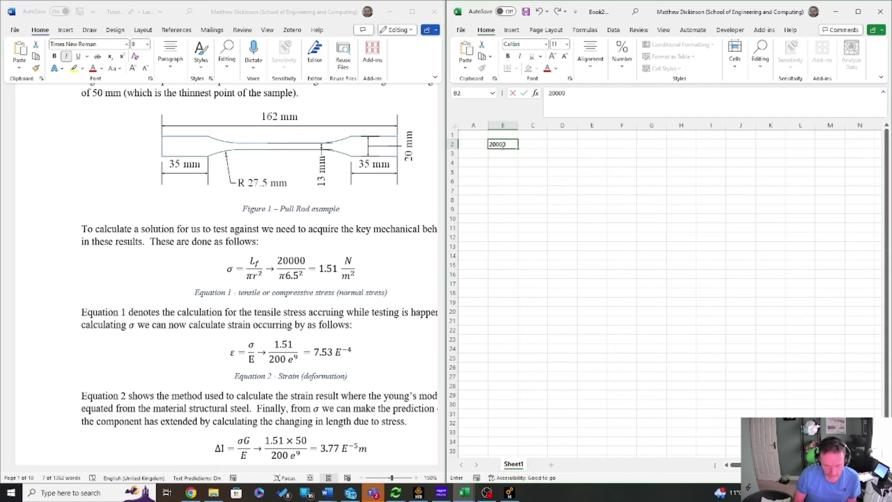
pyautogui.press('Return')
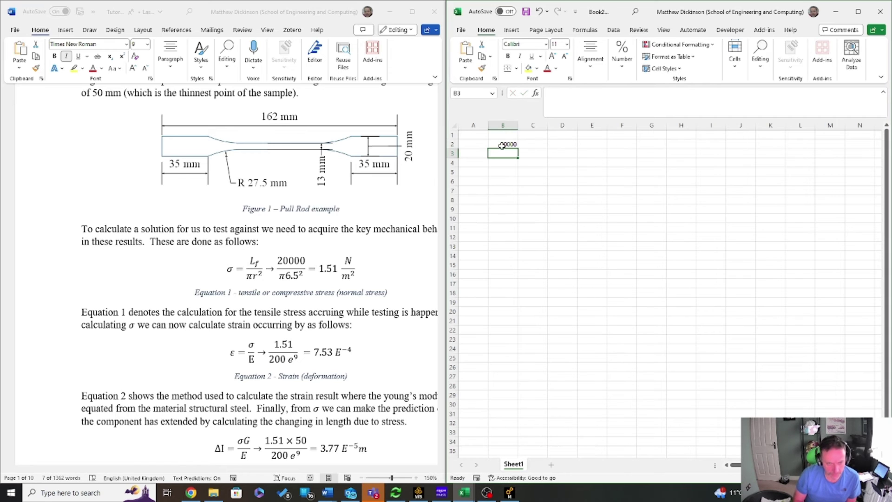
# Check Equation 1's π·6.5² denominator and begin the B3 formula with =13.
pyautogui.doubleClick(283, 277)
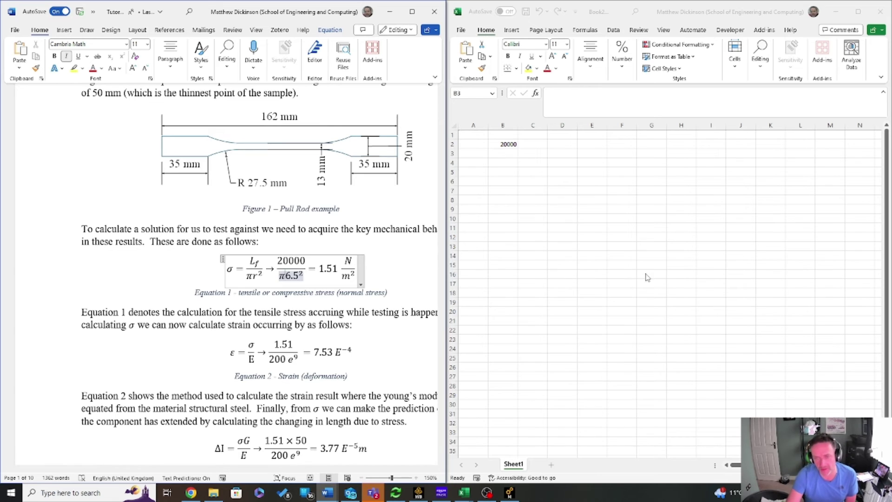
pyautogui.click(502, 153)
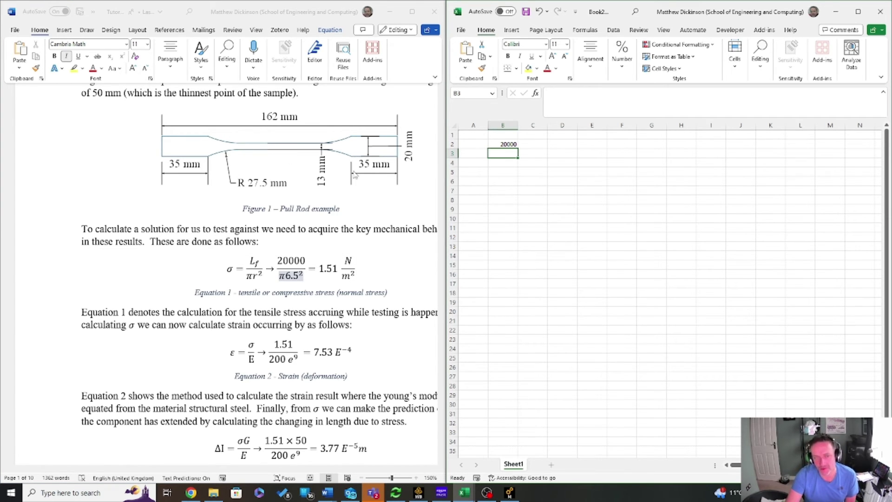
pyautogui.click(620, 284)
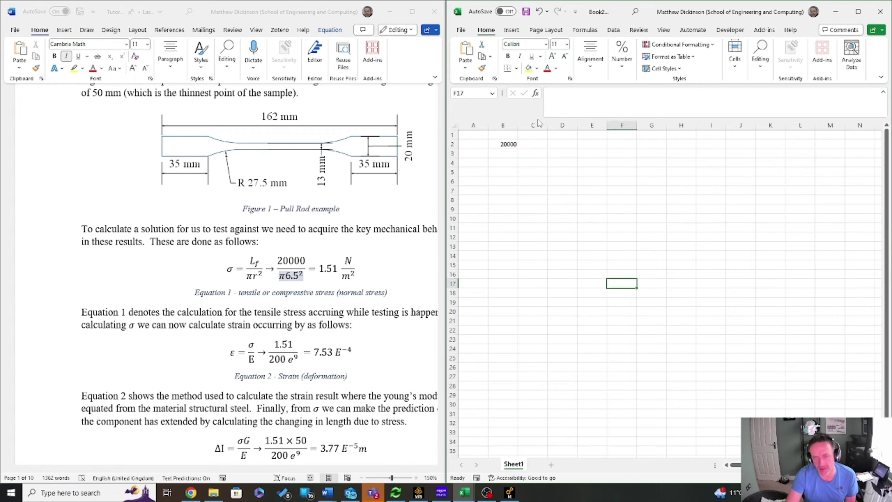
pyautogui.click(508, 152)
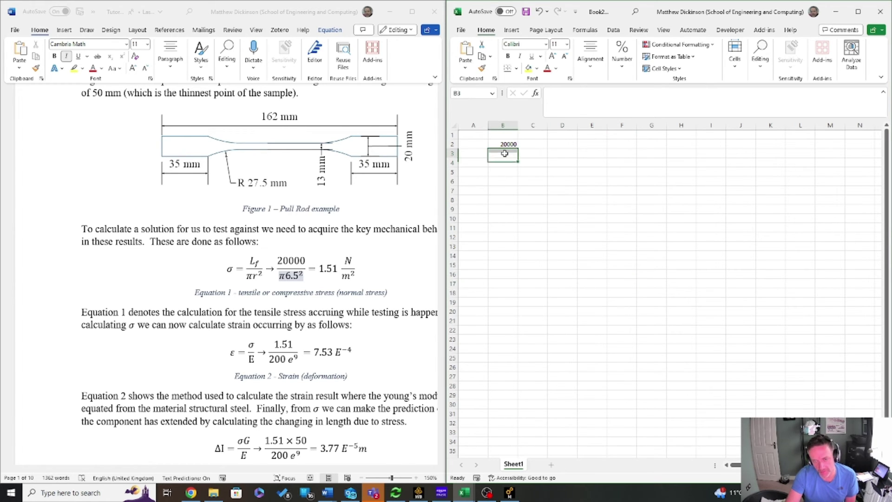
pyautogui.click(564, 94)
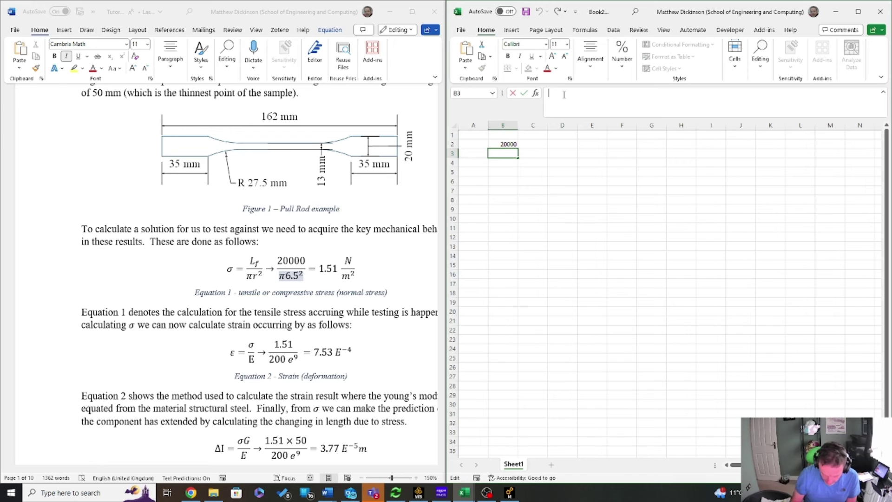
pyautogui.write('=')
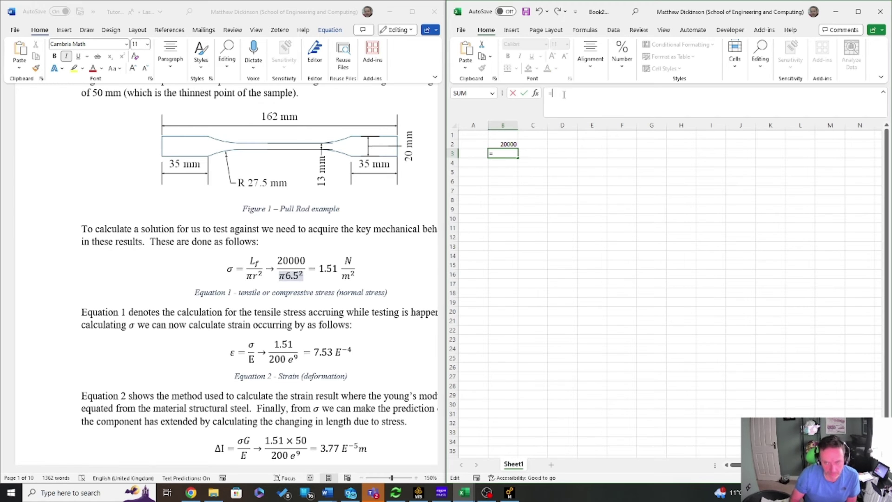
pyautogui.write('13')
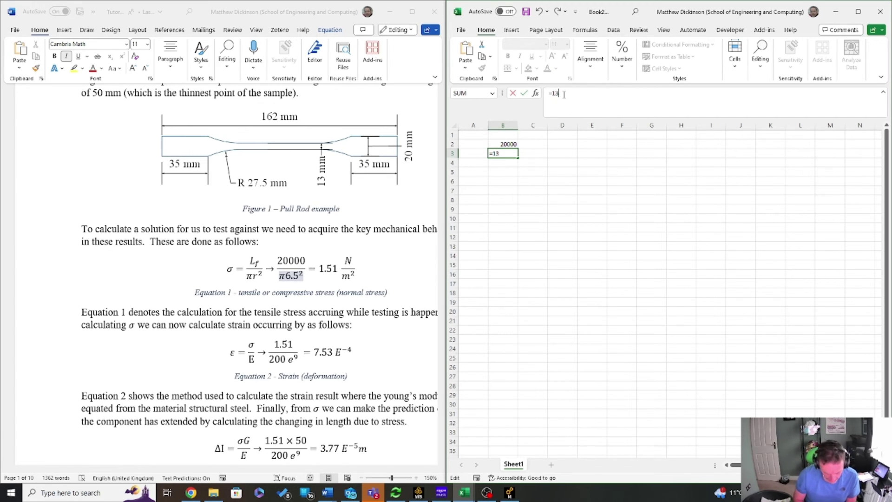